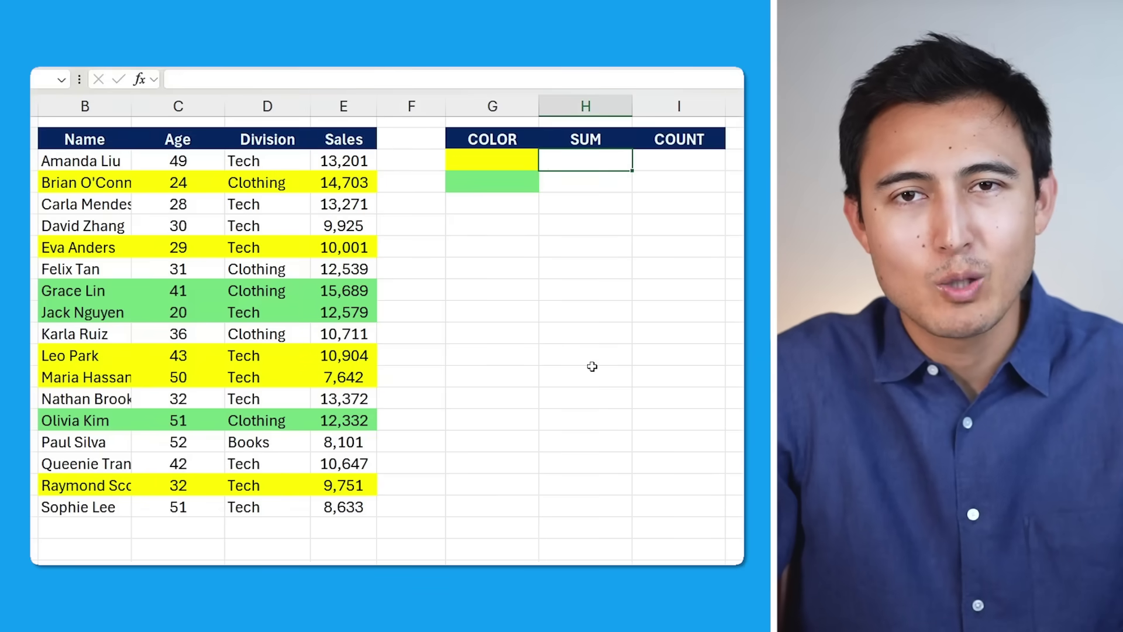
- In H3, build =SumColor($E$3:$E$19,G3) to total the yellow-highlighted sales
{"action": "type", "text": "=su"}
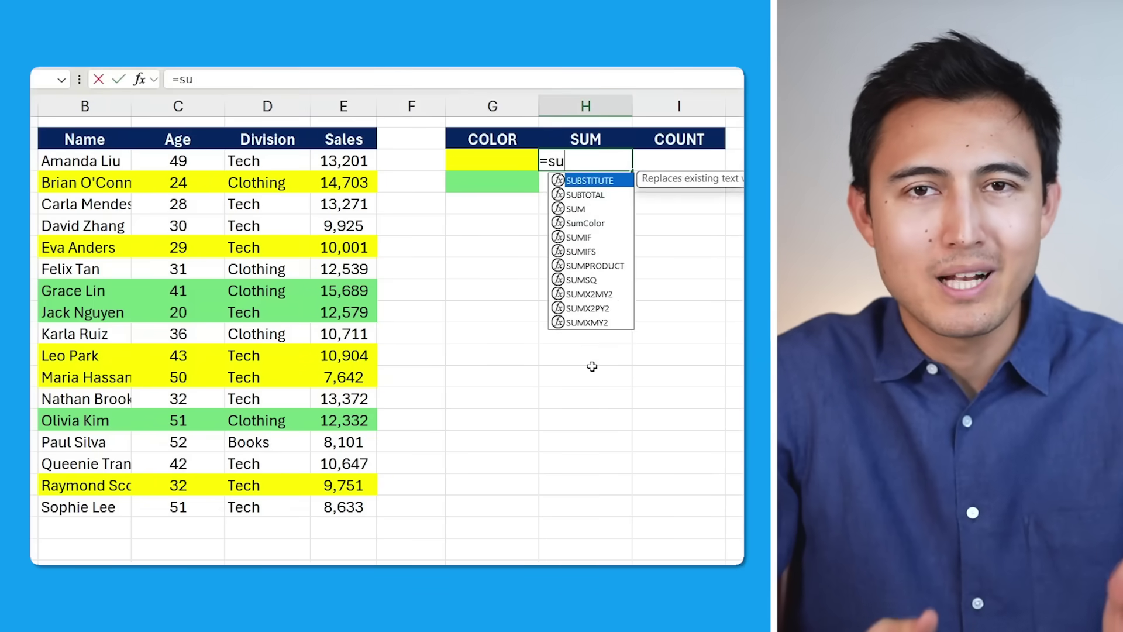
{"action": "type", "text": "mco"}
{"action": "key", "text": "Tab"}
{"action": "left_click", "coordinate": [350, 163]}
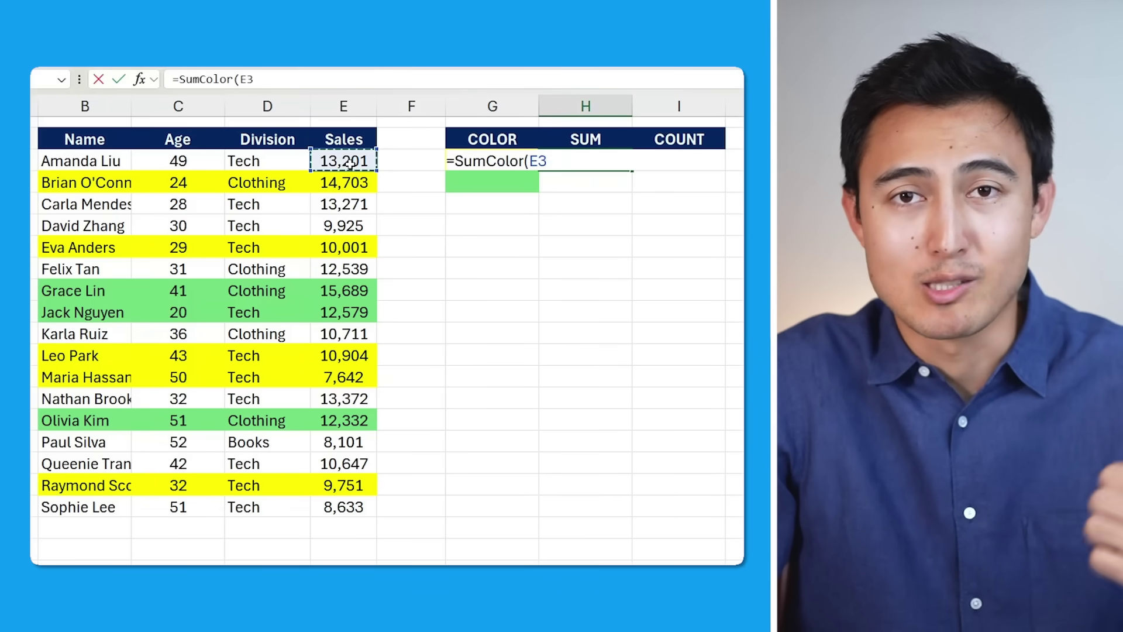
{"action": "key", "text": "ctrl+shift+Down"}
{"action": "key", "text": "F4"}
{"action": "type", "text": ",G3"}
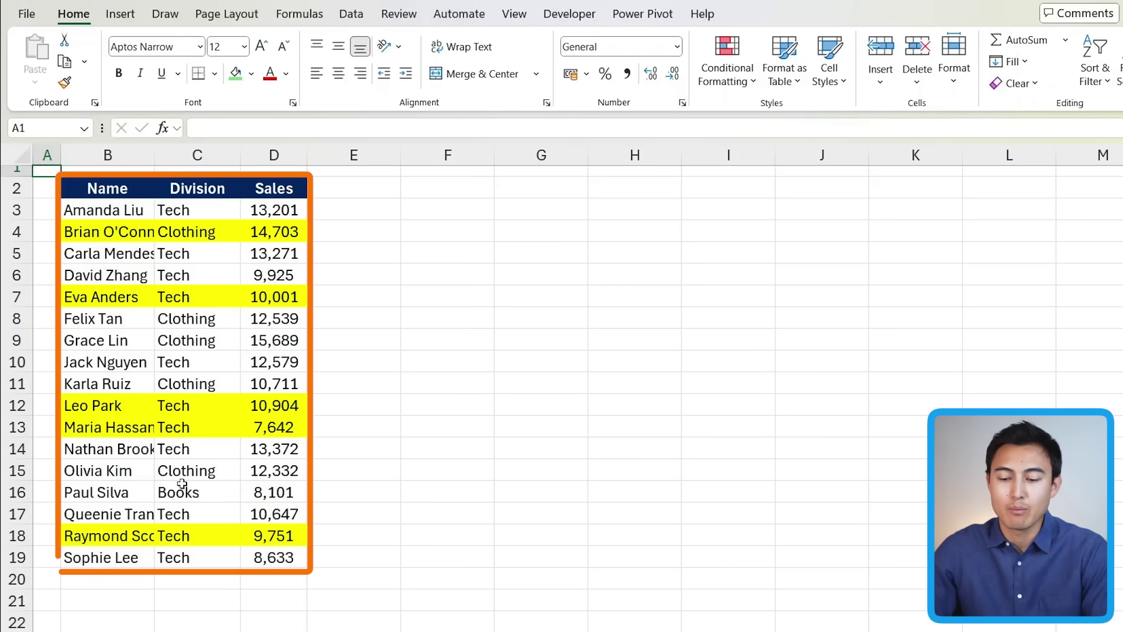
- Enter =SUBTOTAL(9,D3:D19) in D21, totaling the Sales column at 194,001
{"action": "scroll", "coordinate": [149, 558], "scroll_direction": "down", "scroll_amount": 1}
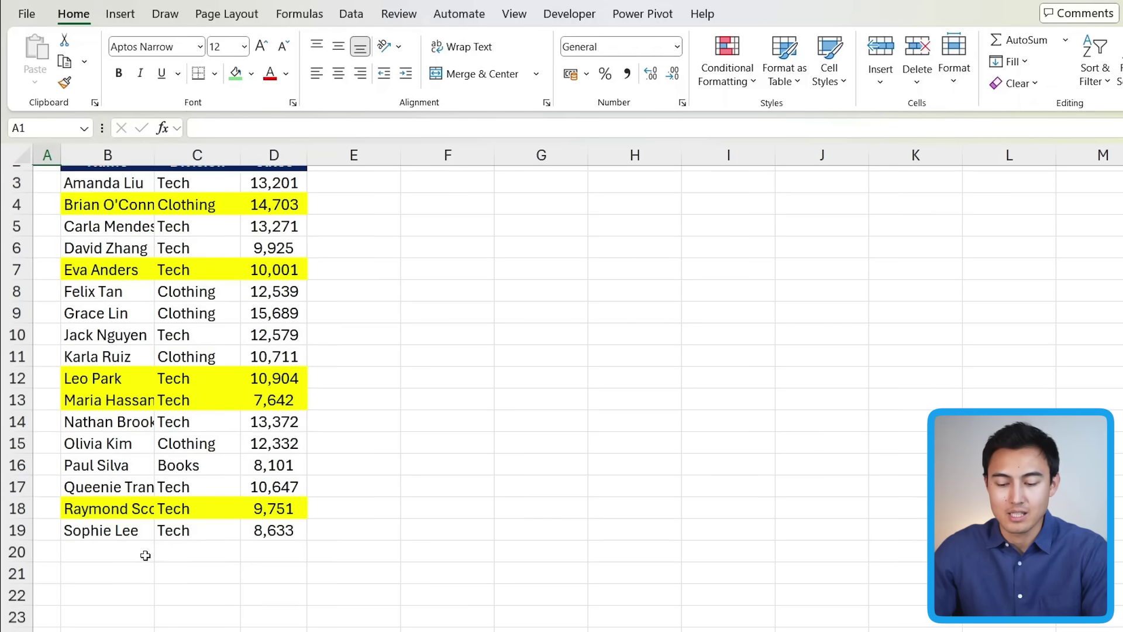
{"action": "left_click", "coordinate": [270, 572]}
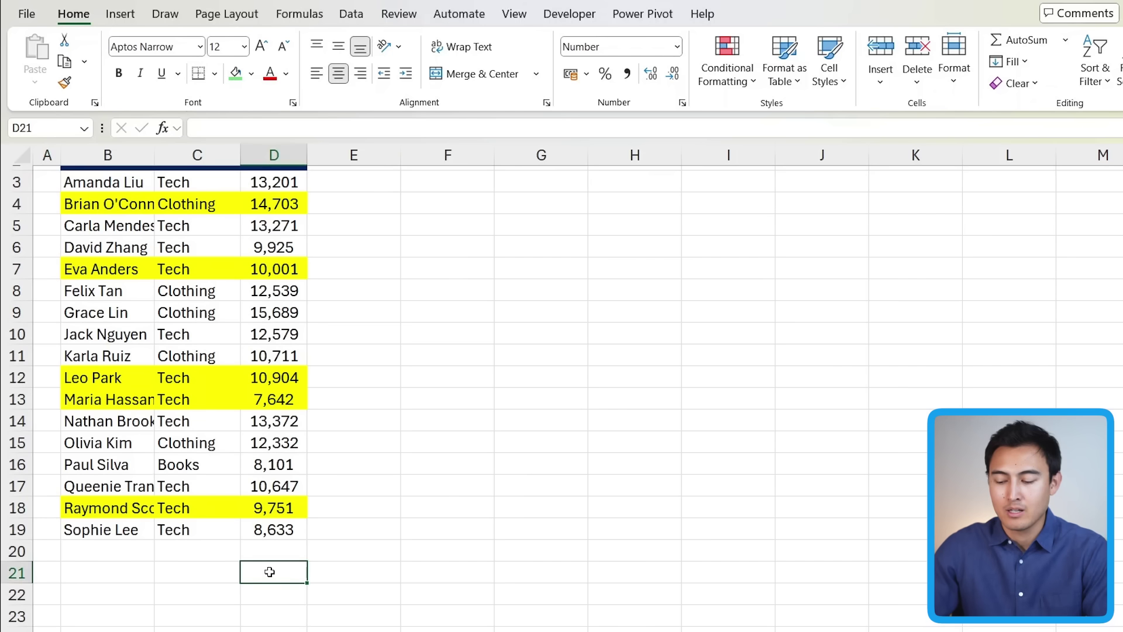
{"action": "type", "text": "=subt"}
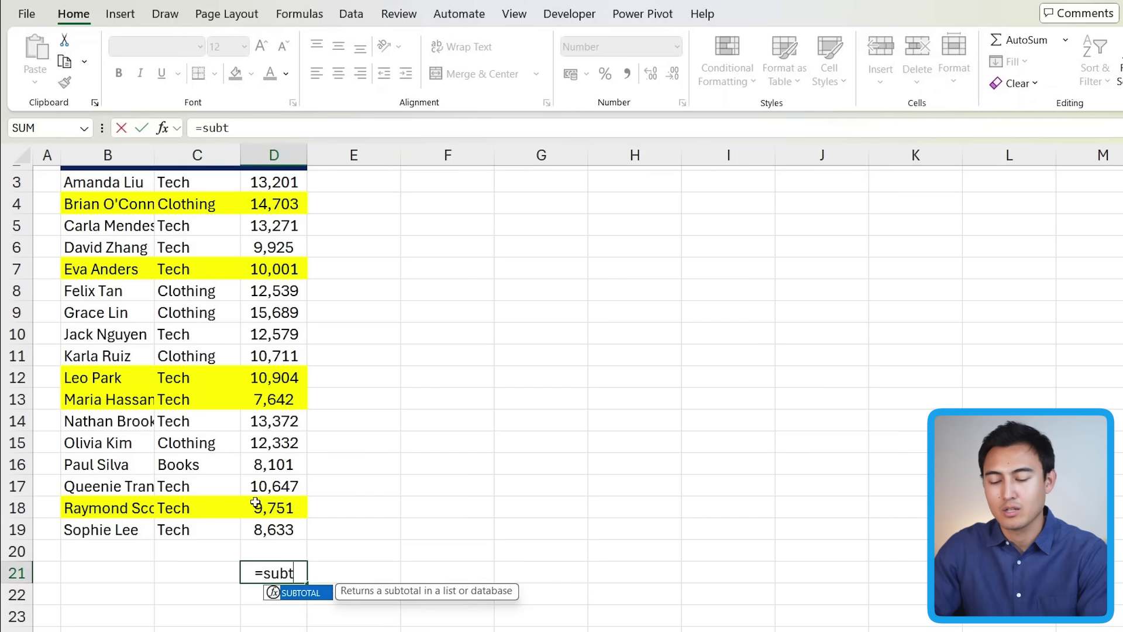
{"action": "key", "text": "Tab"}
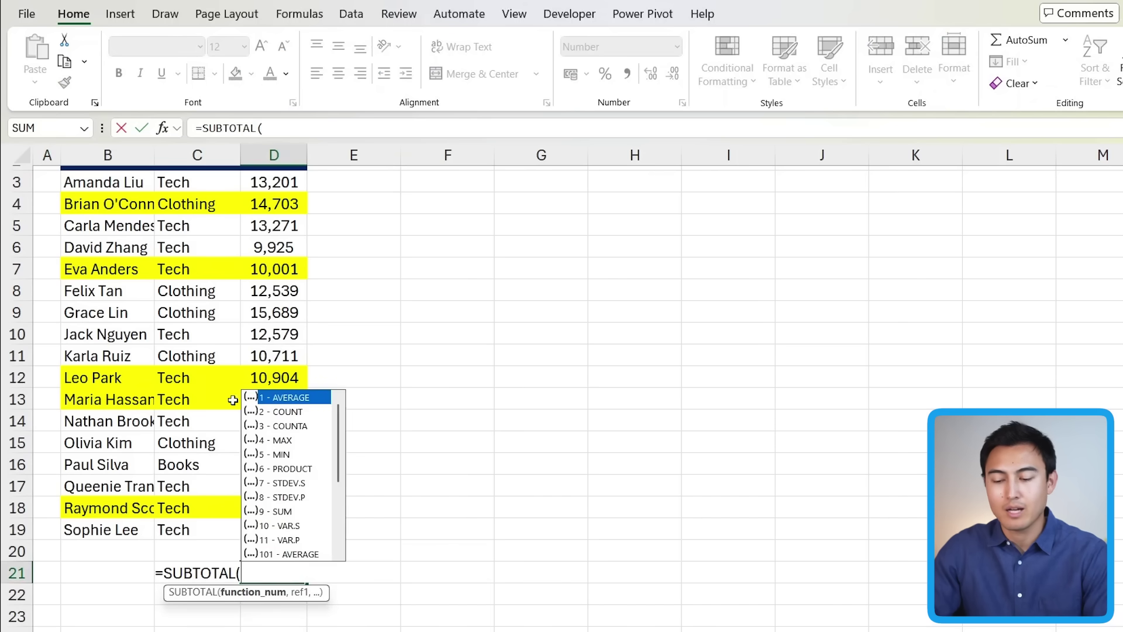
{"action": "left_click", "coordinate": [290, 512]}
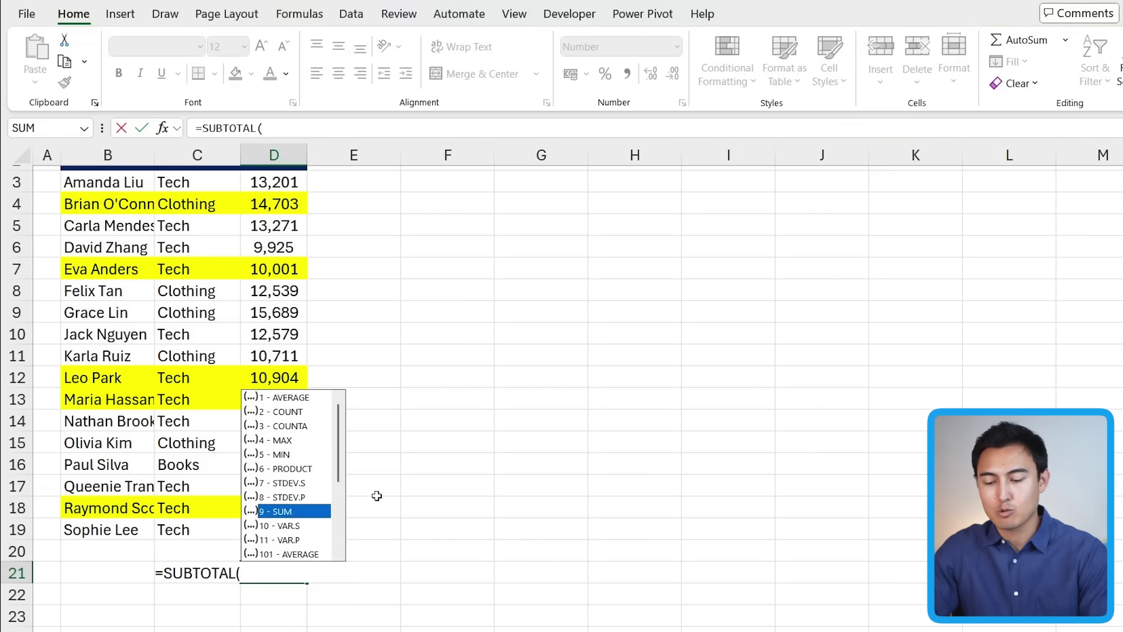
{"action": "key", "text": "Tab"}
{"action": "type", "text": ","}
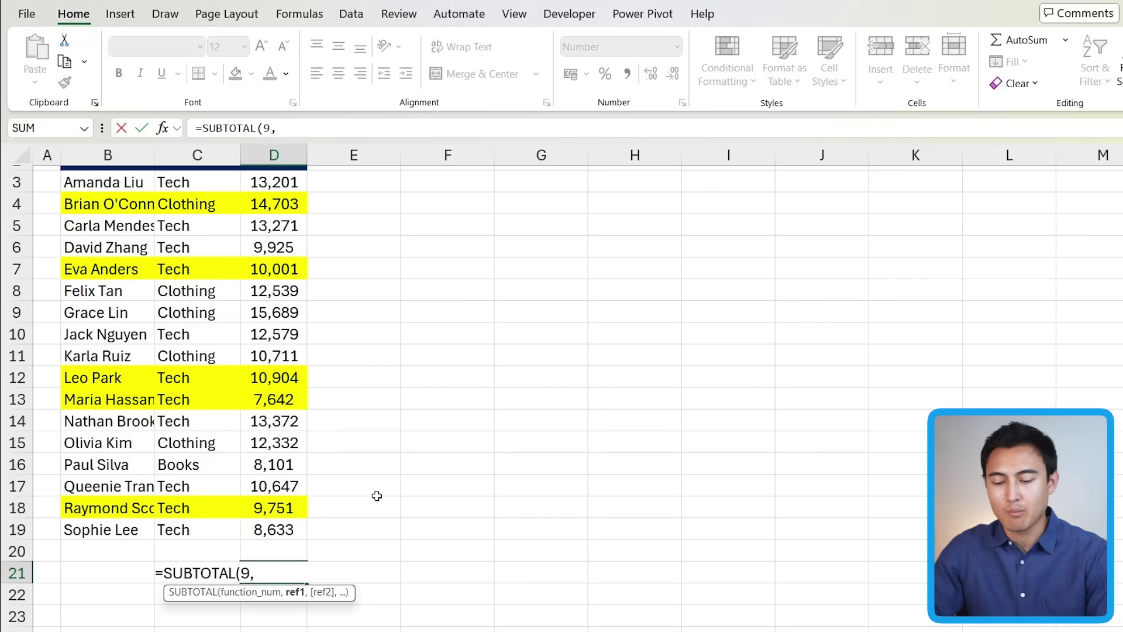
{"action": "left_click", "coordinate": [264, 529]}
{"action": "key", "text": "ctrl+shift+Up"}
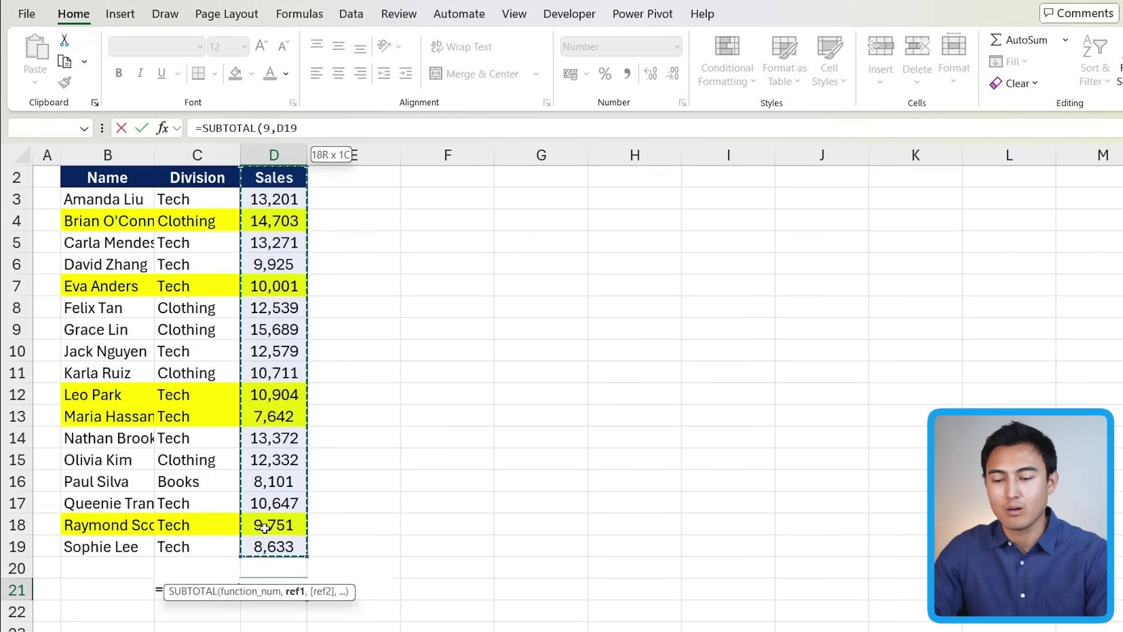
{"action": "key", "text": "shift+Down"}
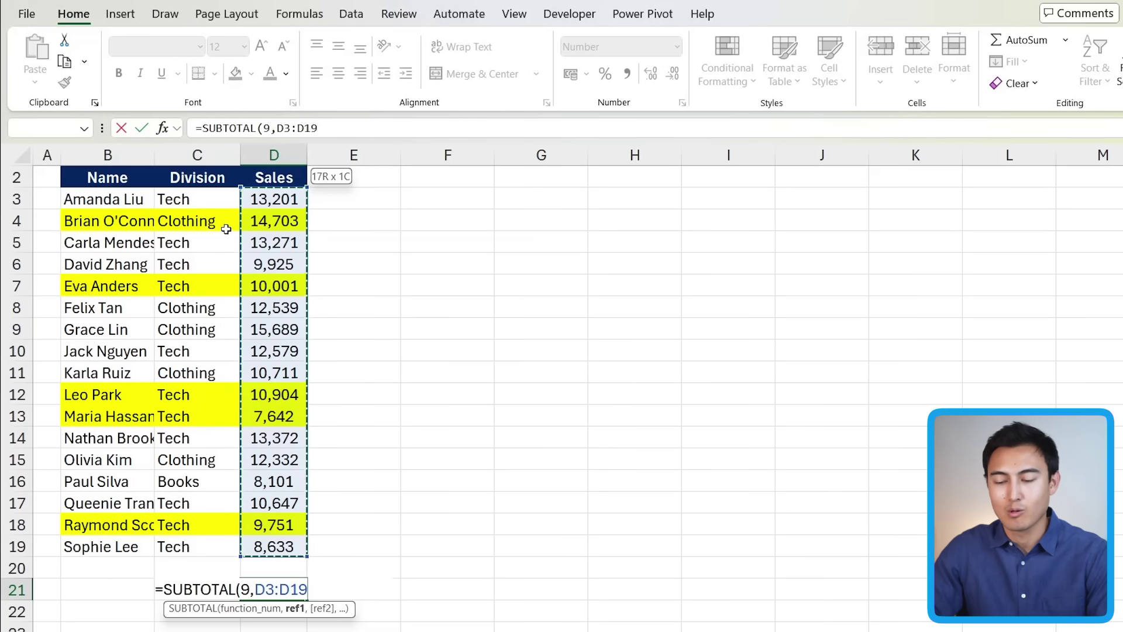
{"action": "key", "text": "Return"}
{"action": "key", "text": "Up"}
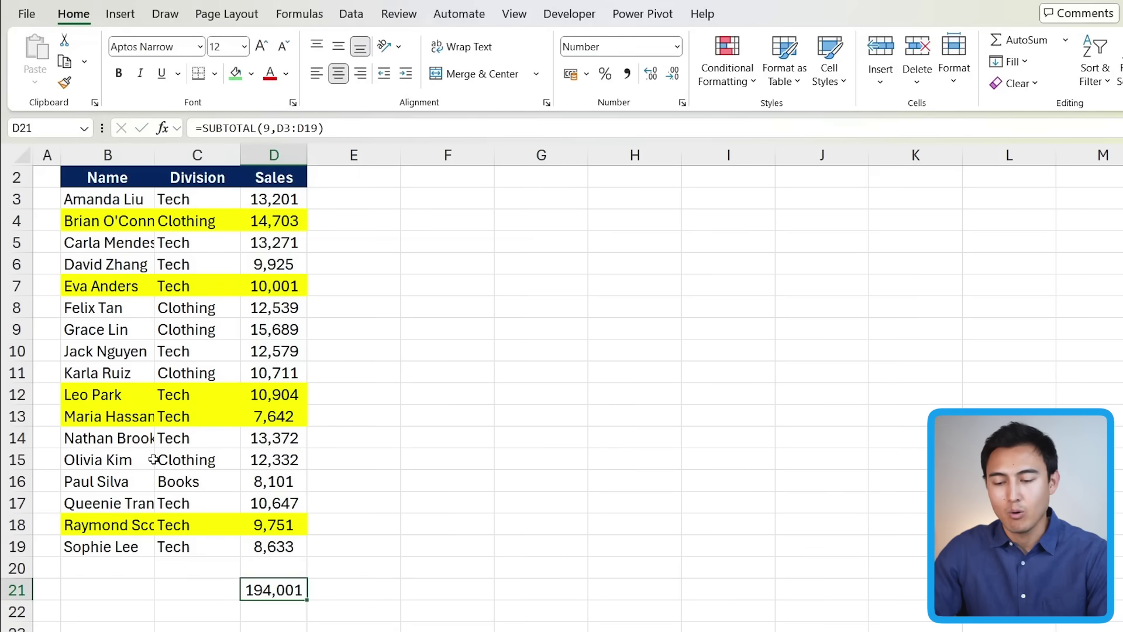
- Turn on filtering for the sales table headers
{"action": "scroll", "coordinate": [154, 459], "scroll_direction": "up", "scroll_amount": 1}
{"action": "left_click", "coordinate": [234, 254]}
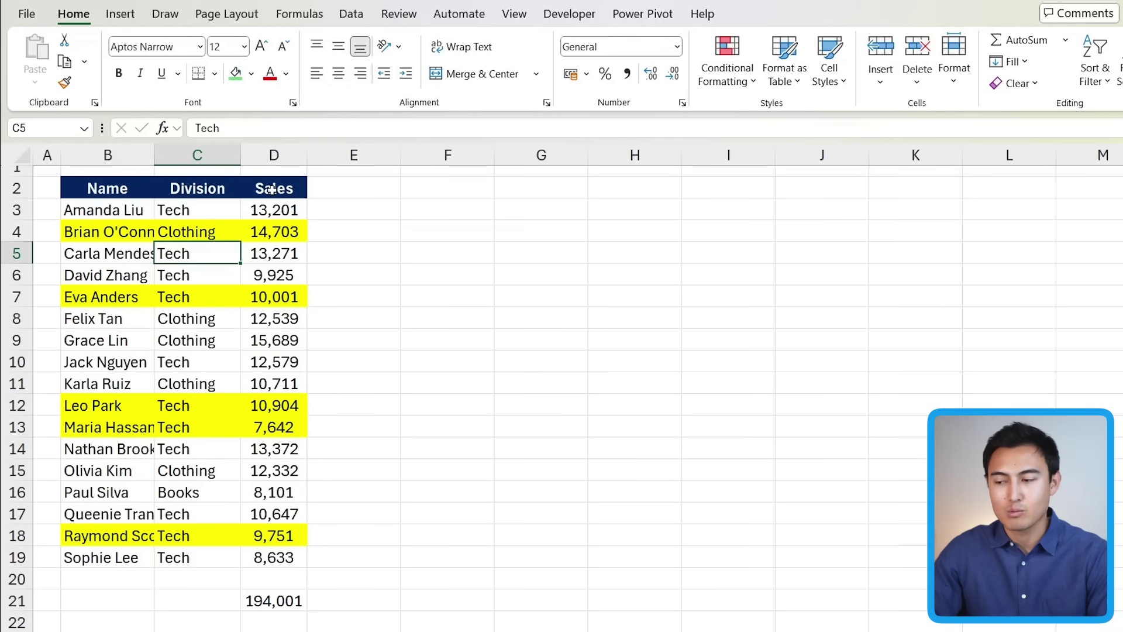
{"action": "left_click", "coordinate": [1082, 76]}
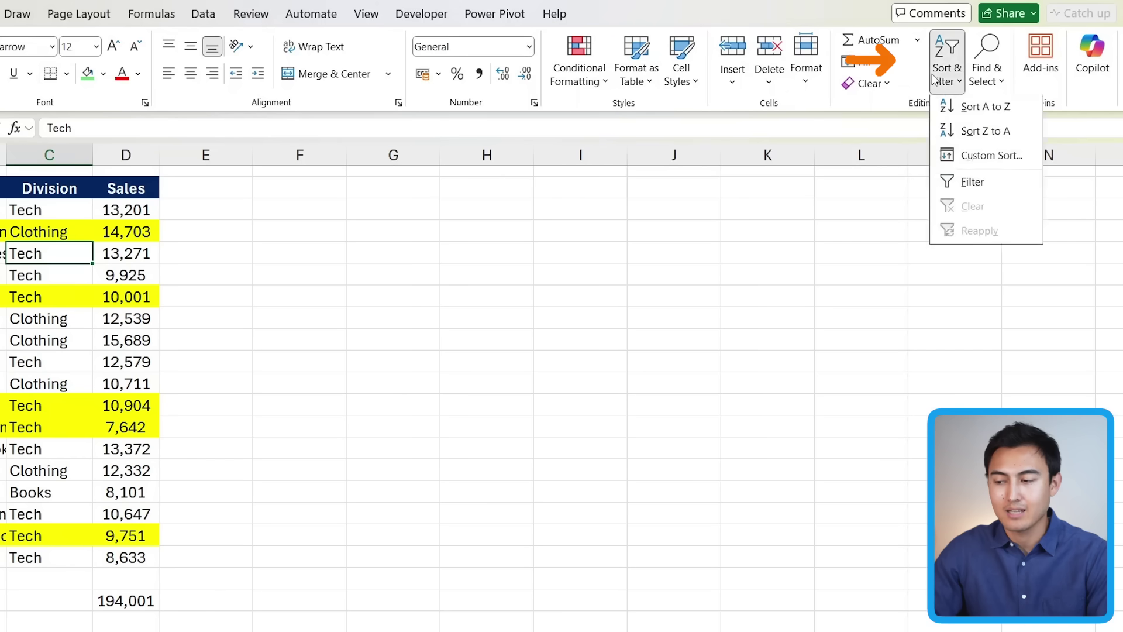
{"action": "left_click", "coordinate": [972, 181]}
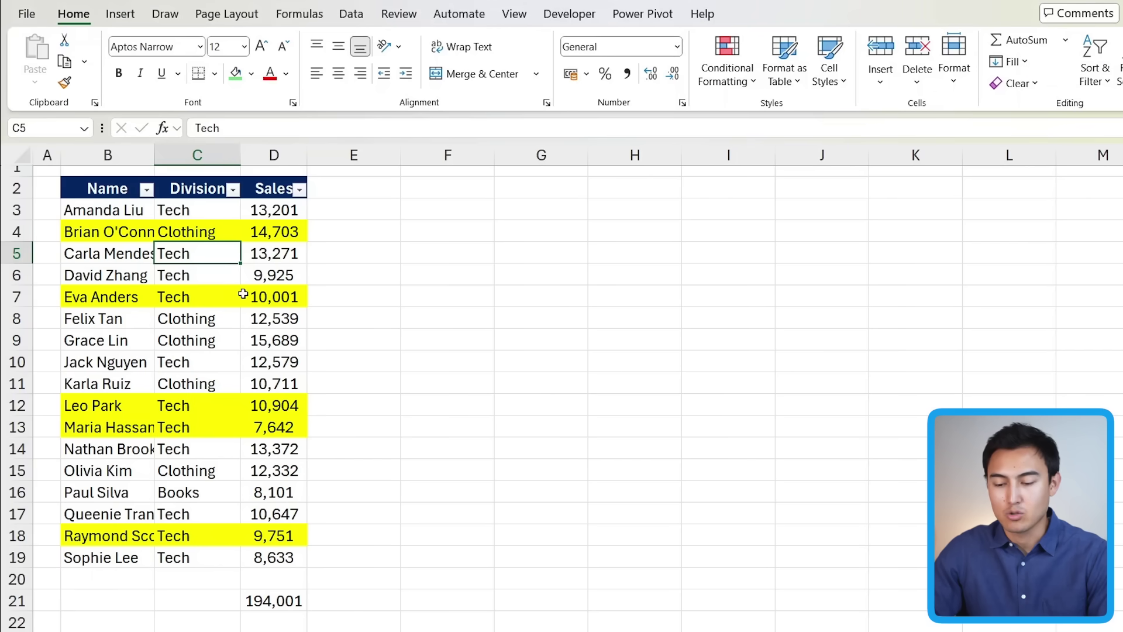
- Filter the Sales column to yellow-filled cells, bringing the D21 subtotal to 53,001
{"action": "left_click", "coordinate": [299, 190]}
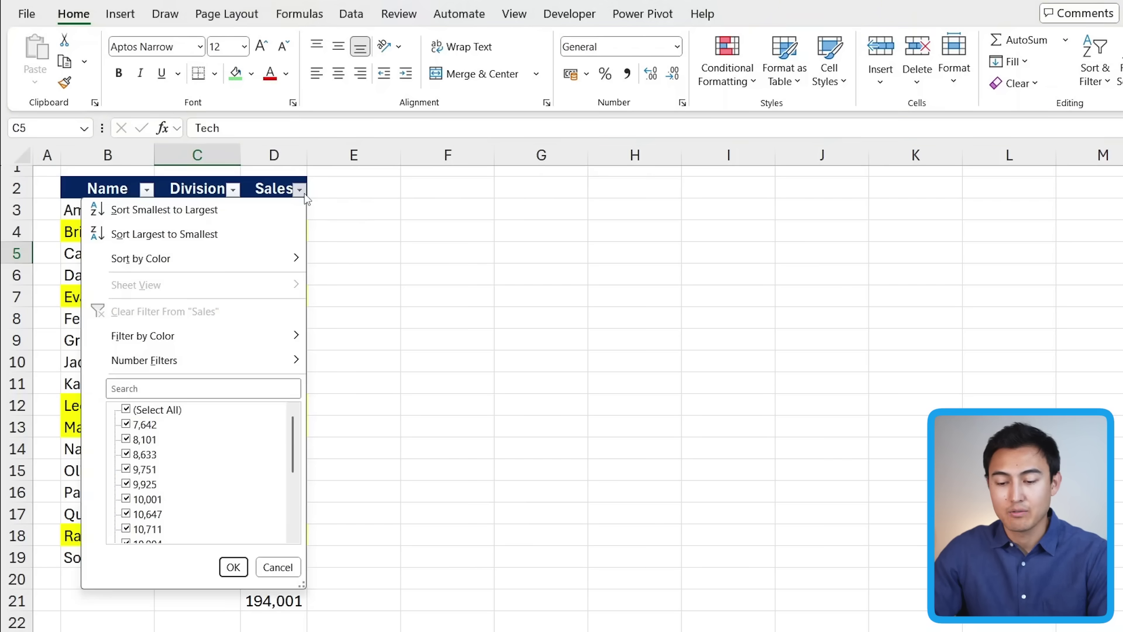
{"action": "mouse_move", "coordinate": [162, 346]}
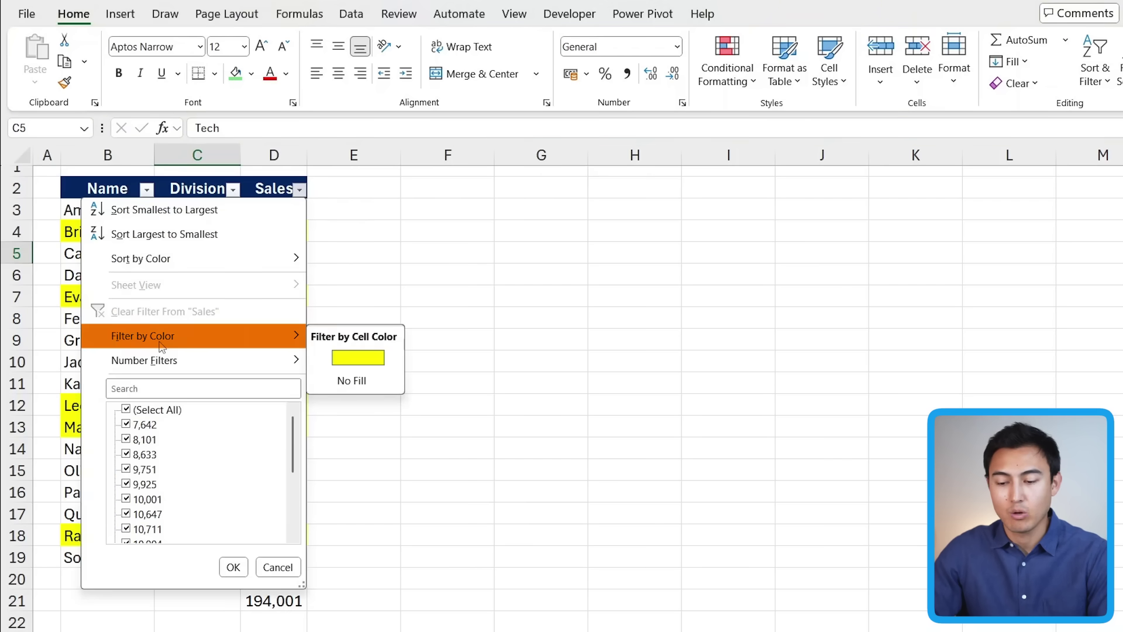
{"action": "left_click", "coordinate": [342, 362]}
{"action": "left_click", "coordinate": [298, 340]}
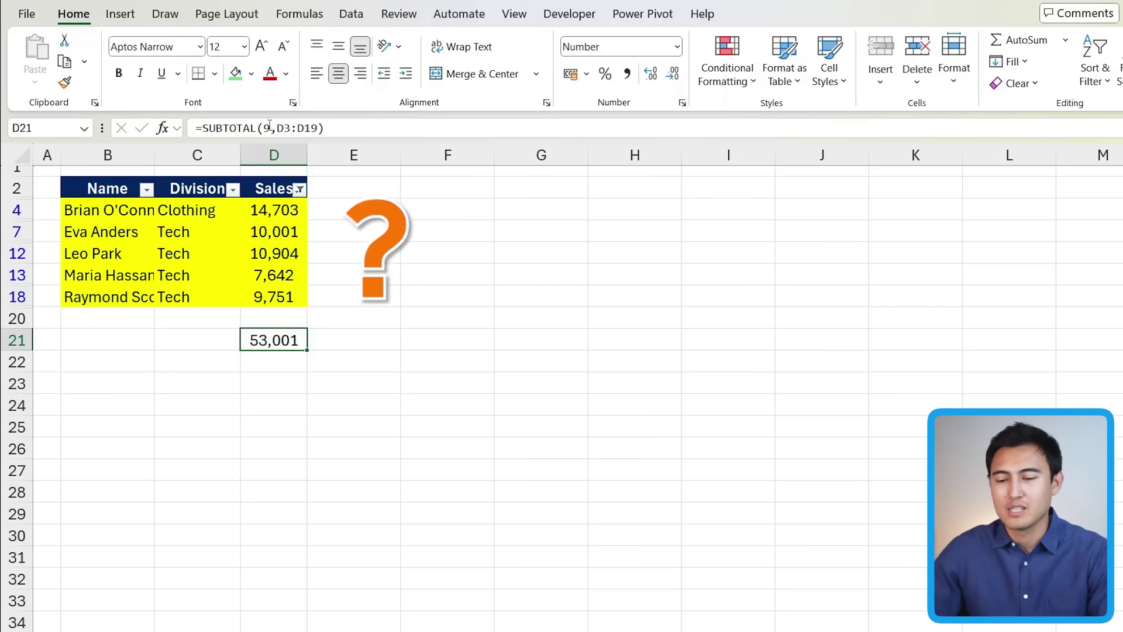
- Enter =SUM(D4:D18) in D22, which still shows 172,167 under the filter
{"action": "key", "text": "Down"}
{"action": "type", "text": "=sum"}
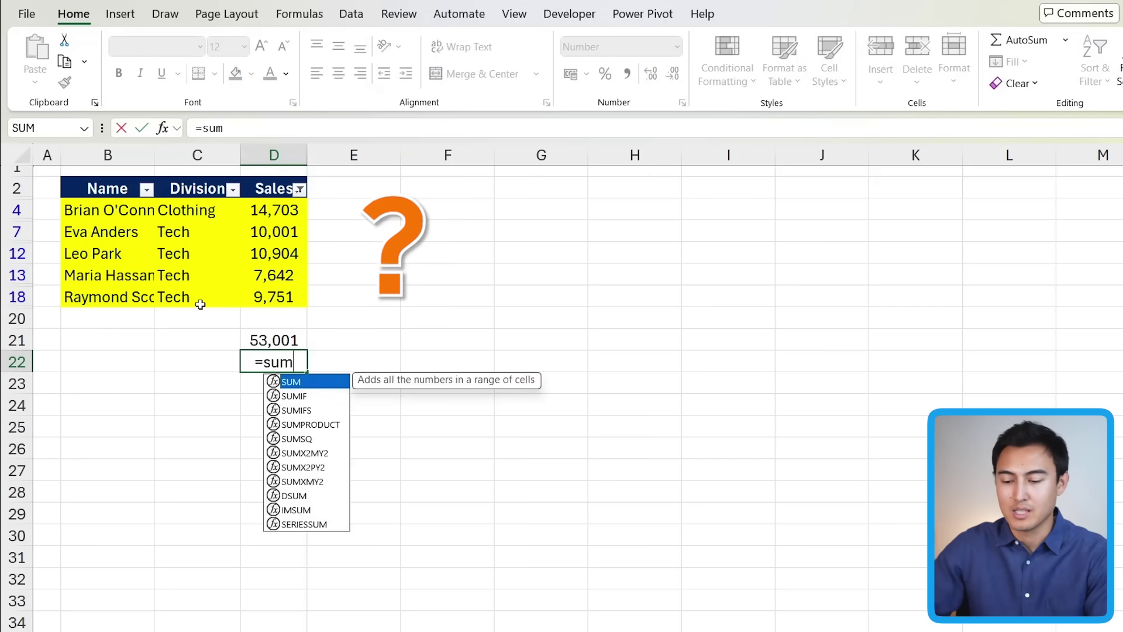
{"action": "key", "text": "Tab"}
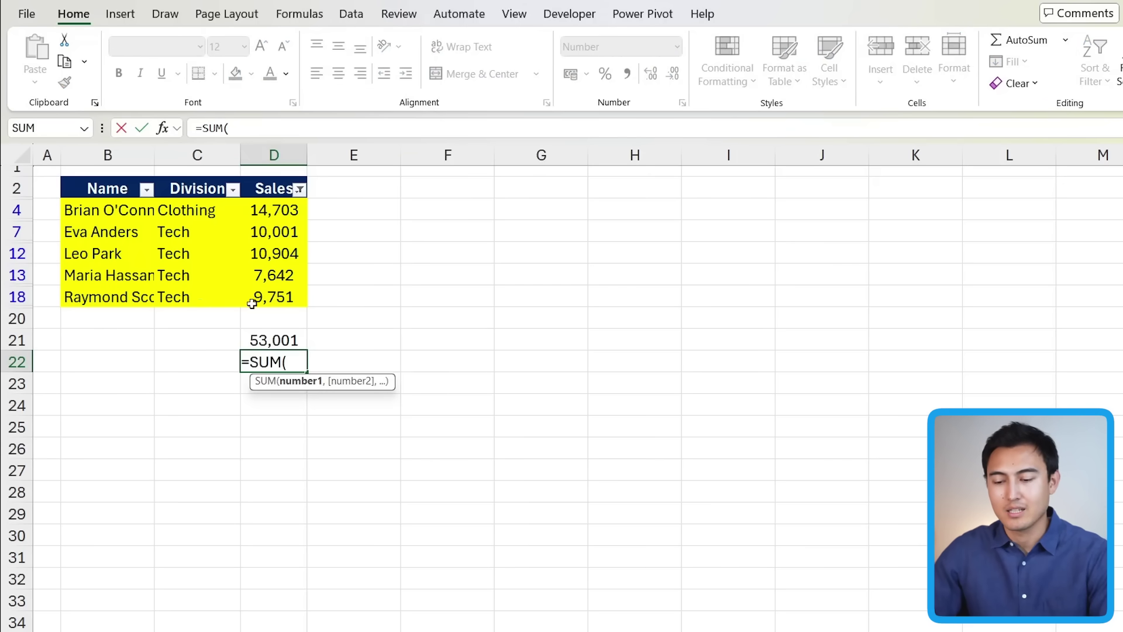
{"action": "left_click_drag", "start_coordinate": [257, 305], "coordinate": [274, 206]}
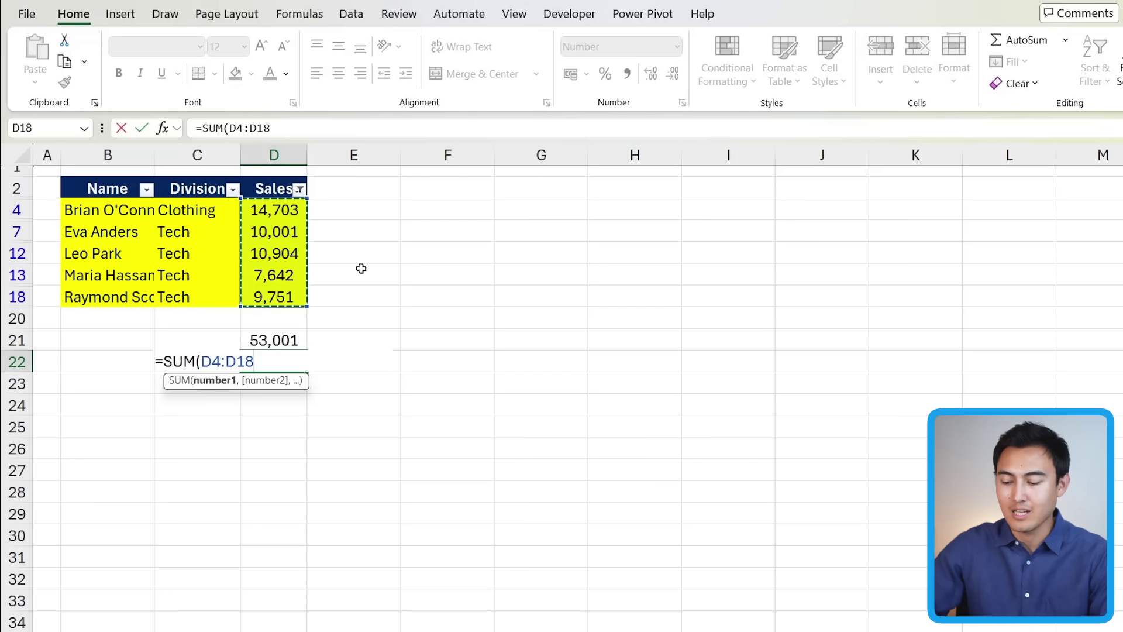
{"action": "type", "text": ")"}
{"action": "key", "text": "Return"}
{"action": "key", "text": "Up"}
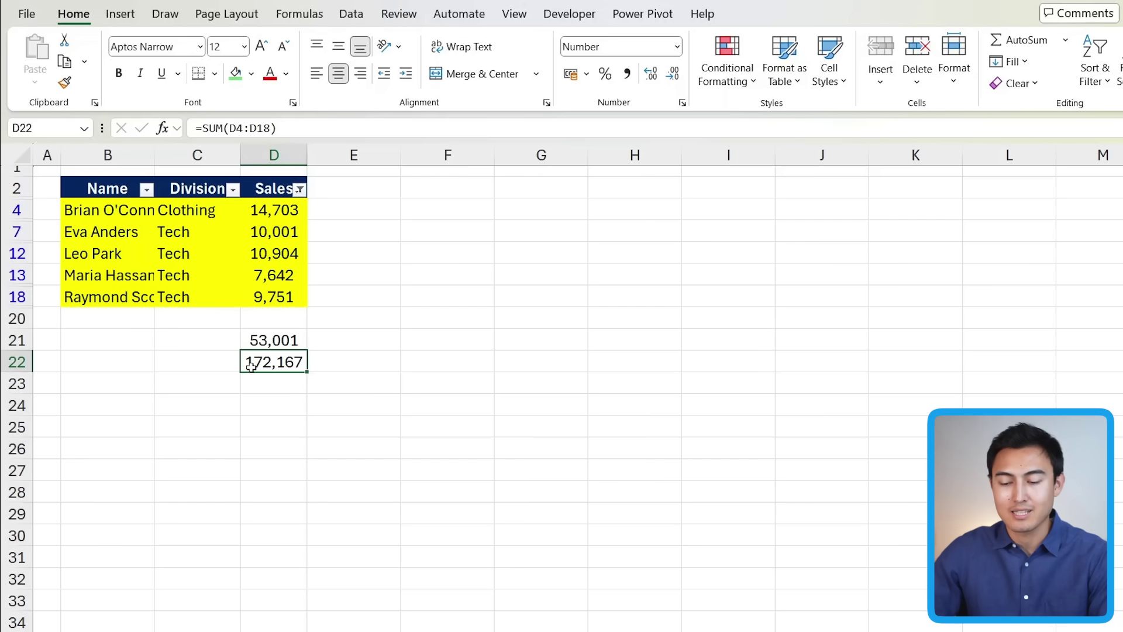
{"action": "key", "text": "Up"}
{"action": "key", "text": "Down"}
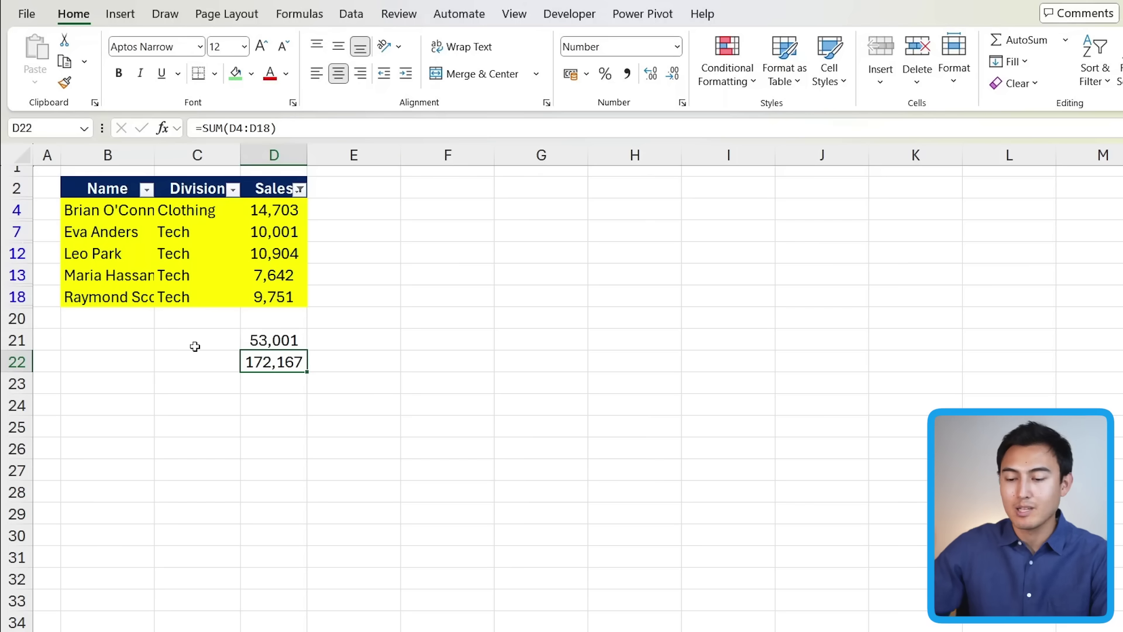
- Turn the filter back on and filter Sales to green cells, giving a 40,600 subtotal
{"action": "key", "text": "Up"}
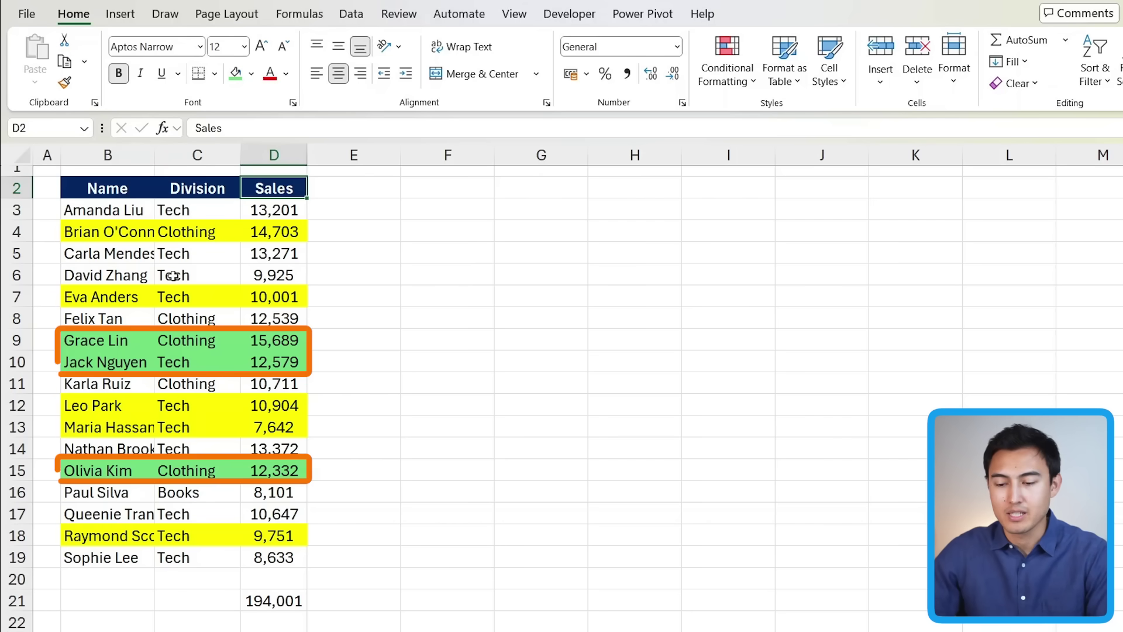
{"action": "left_click", "coordinate": [264, 598]}
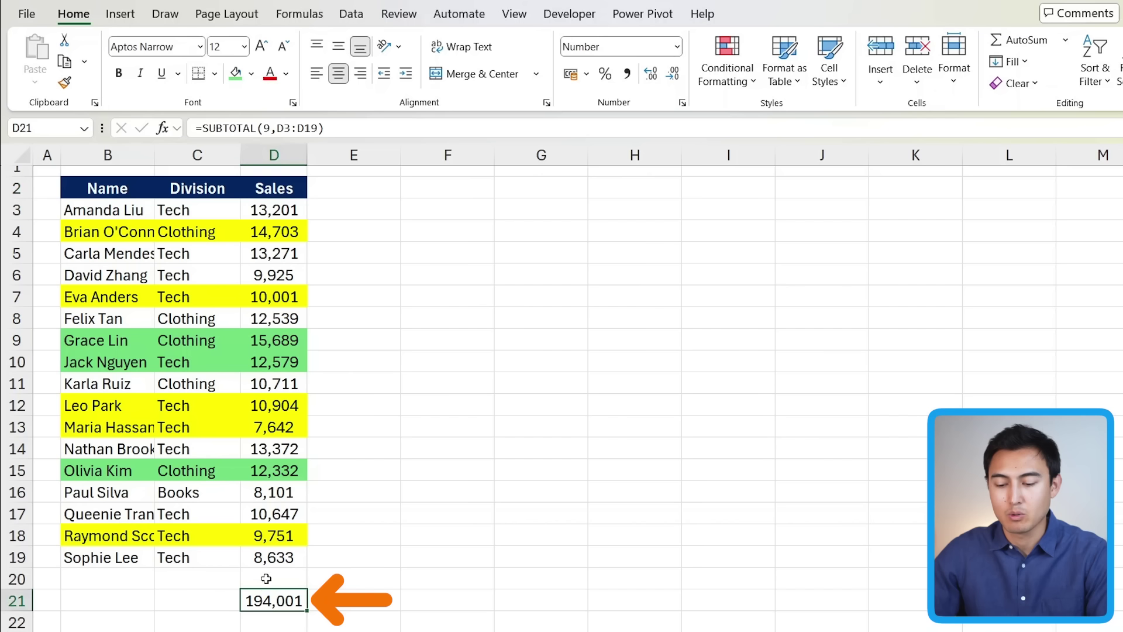
{"action": "left_click", "coordinate": [259, 218]}
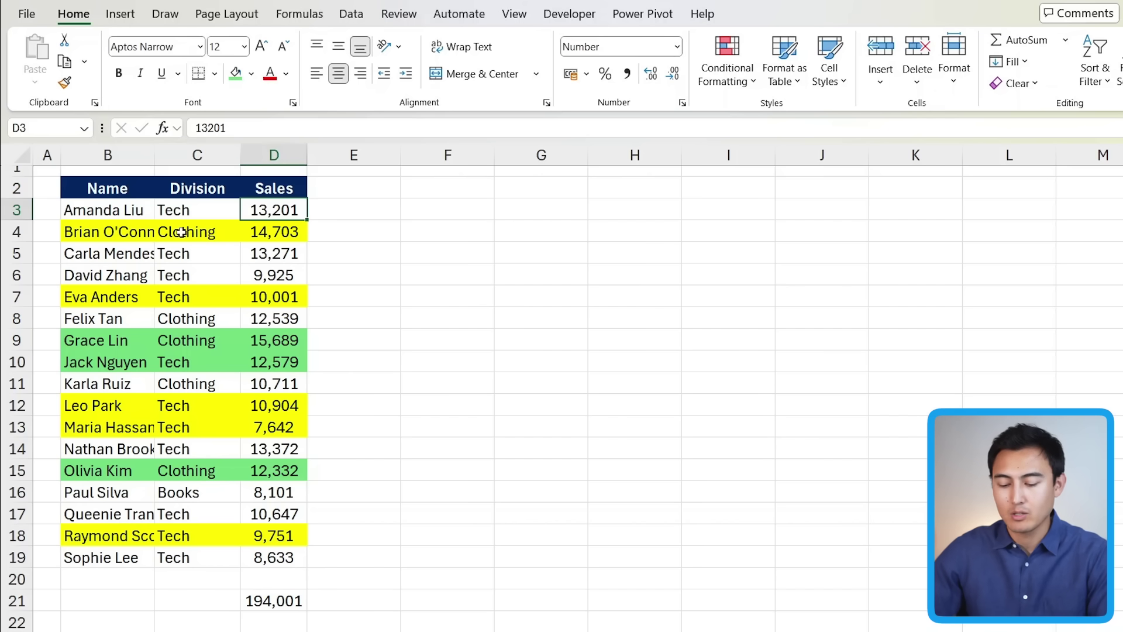
{"action": "key", "text": "ctrl+shift+l"}
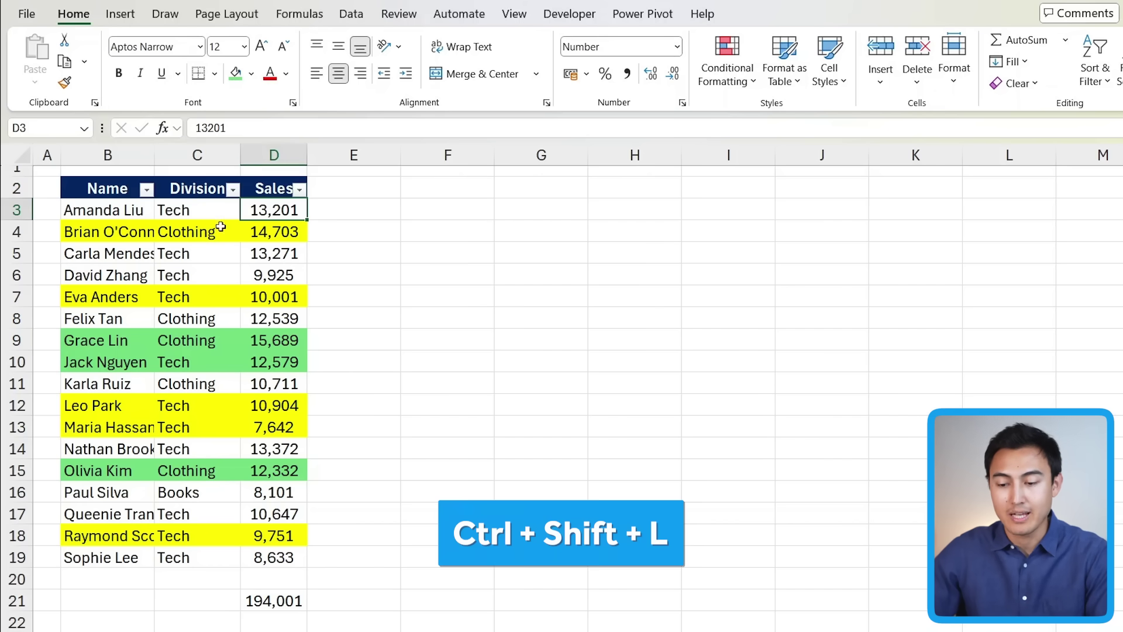
{"action": "left_click", "coordinate": [300, 189]}
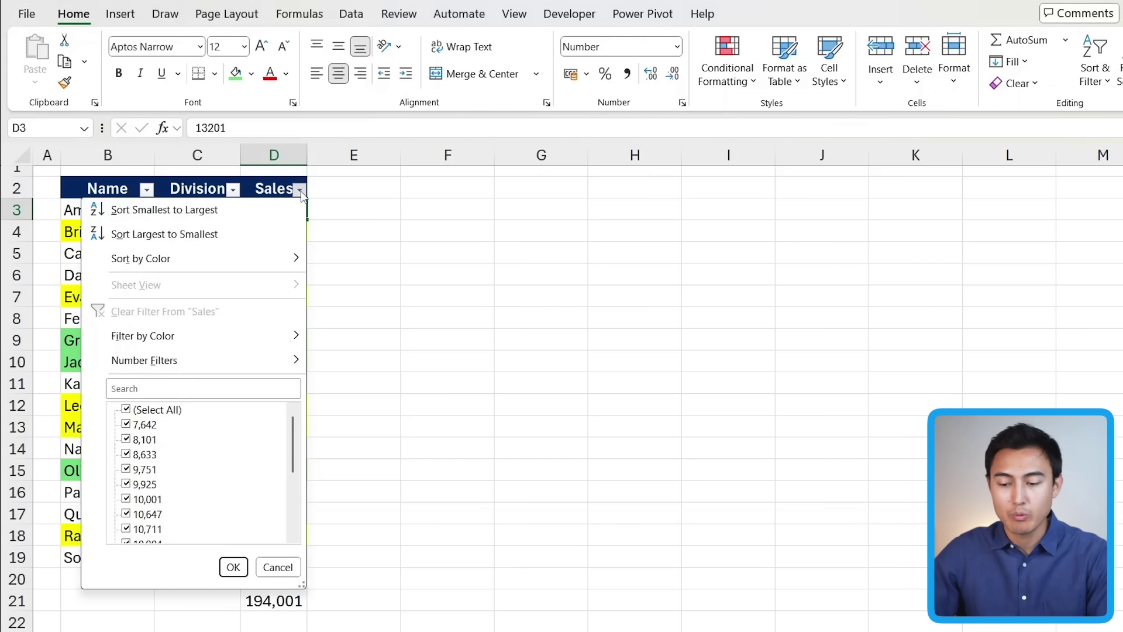
{"action": "mouse_move", "coordinate": [234, 336]}
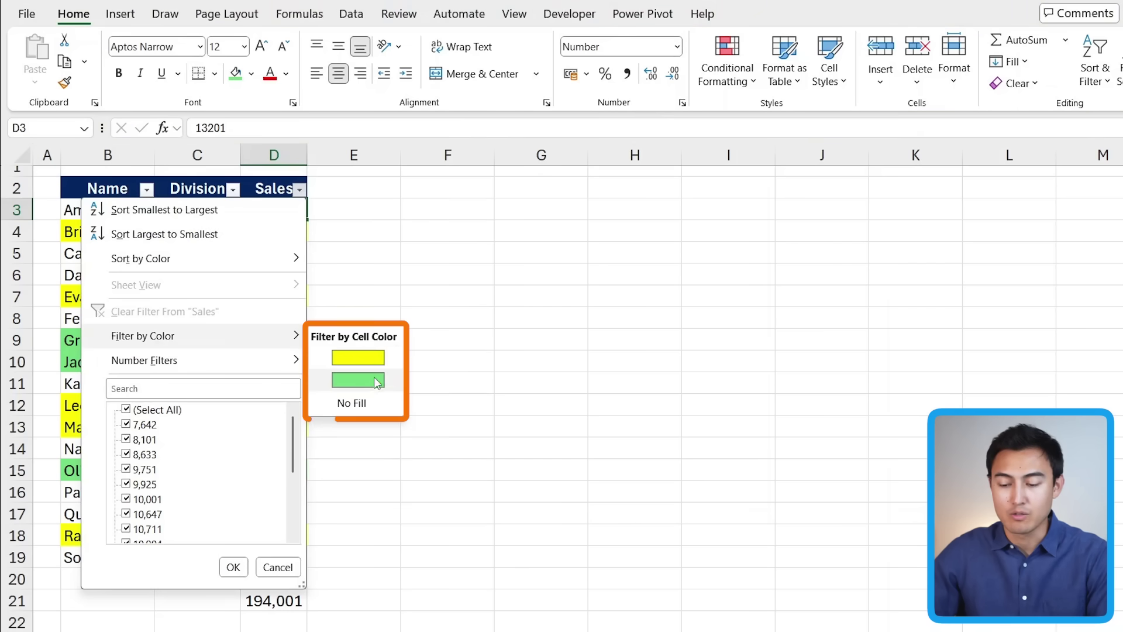
{"action": "left_click", "coordinate": [271, 298]}
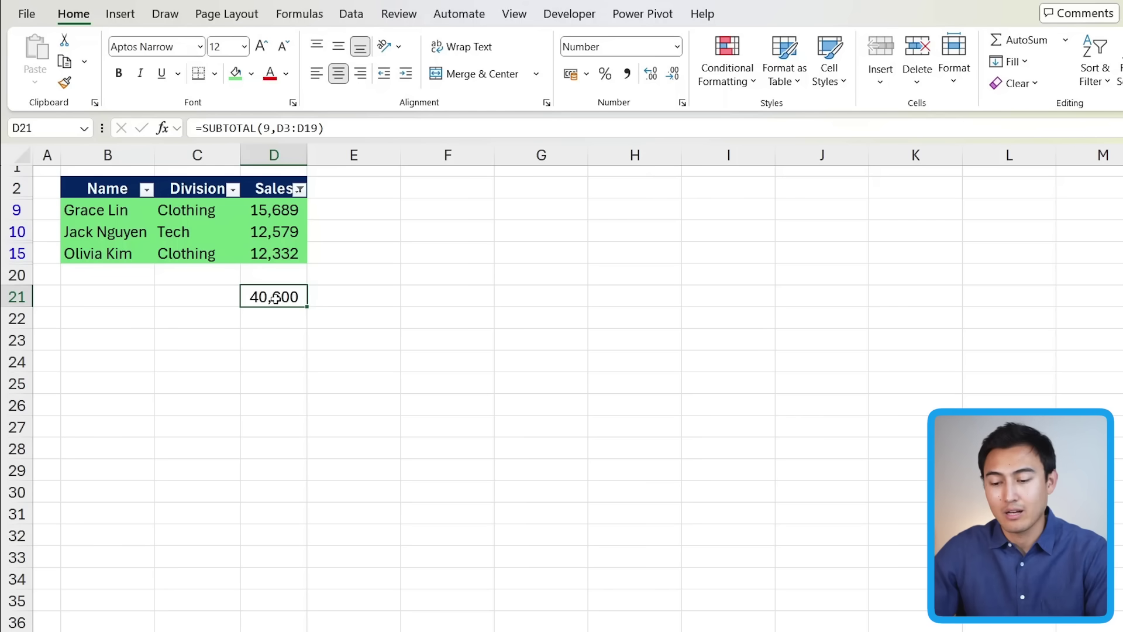
- Change the D21 formula to =SUBTOTAL(2,D3:D19) so it counts visible rows
{"action": "double_click", "coordinate": [276, 298]}
{"action": "left_click", "coordinate": [245, 296]}
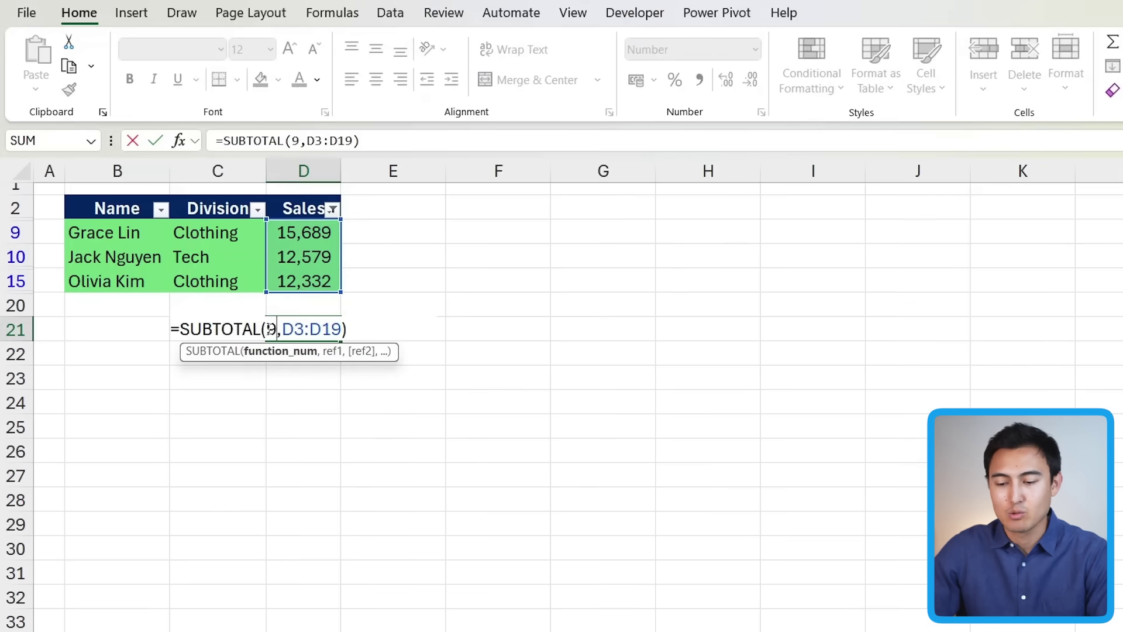
{"action": "key", "text": "BackSpace"}
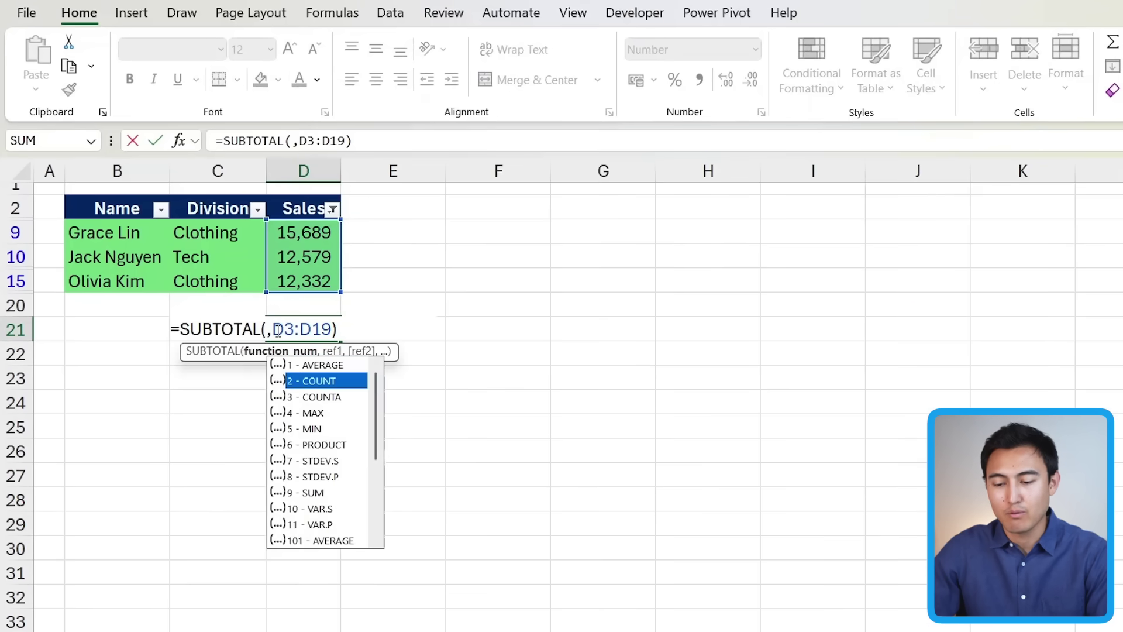
{"action": "type", "text": "2"}
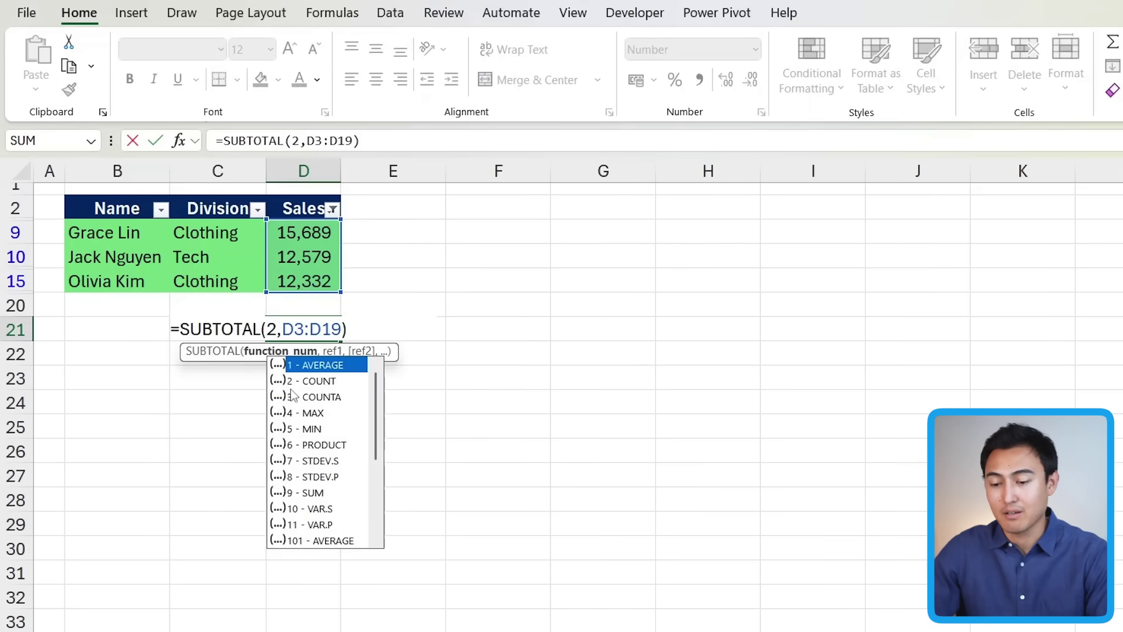
{"action": "scroll", "coordinate": [328, 506], "scroll_direction": "down", "scroll_amount": 4}
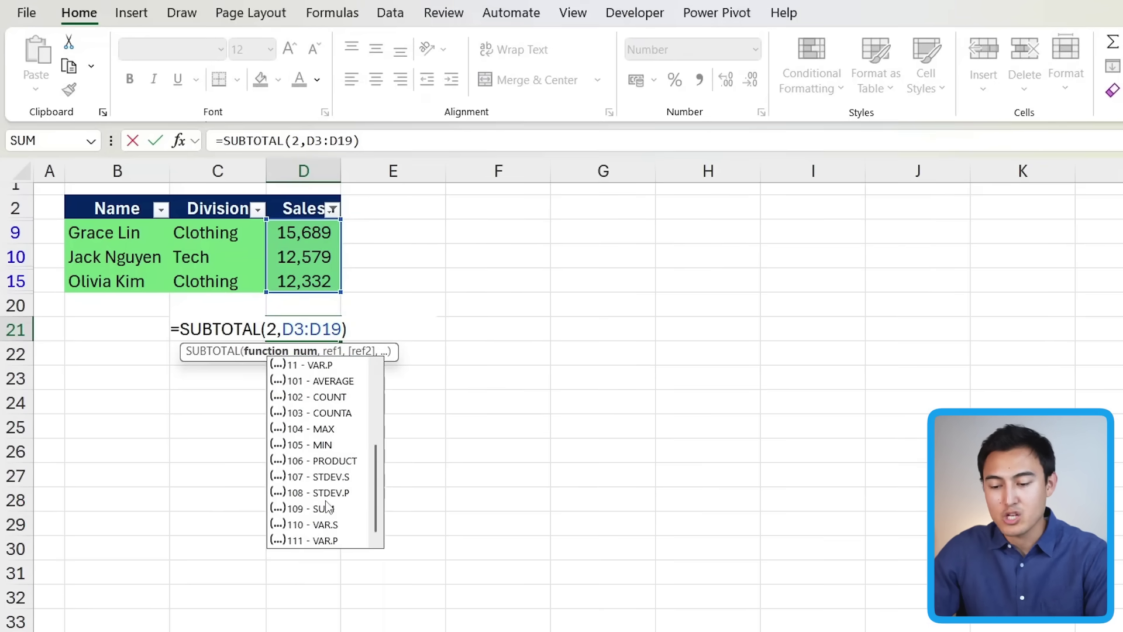
{"action": "scroll", "coordinate": [331, 442], "scroll_direction": "up", "scroll_amount": 4}
{"action": "key", "text": "Return"}
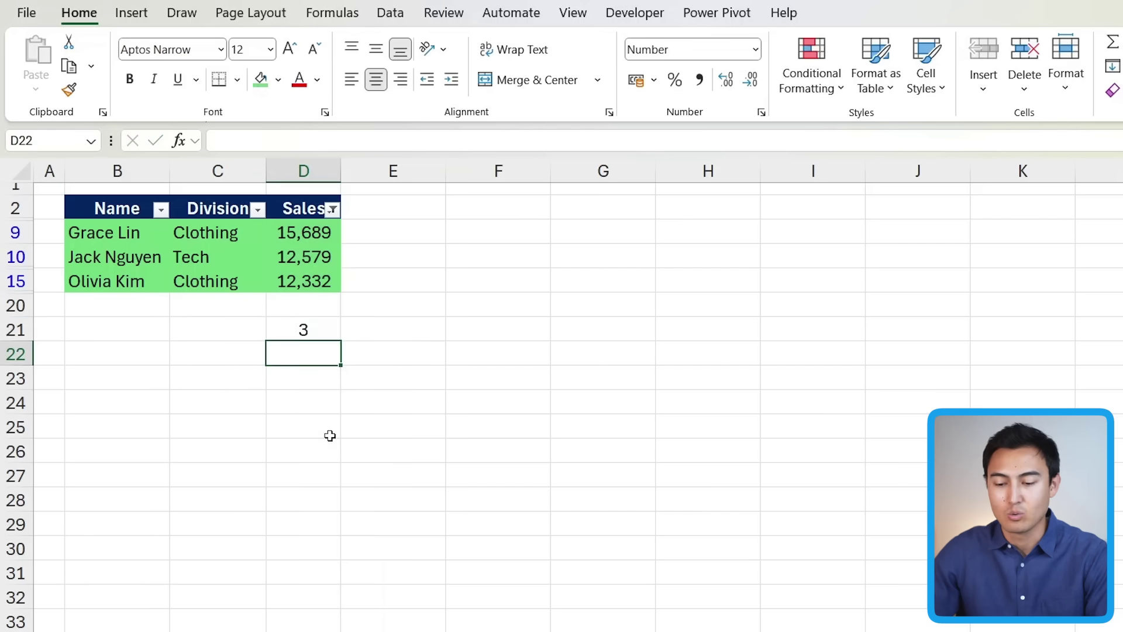
{"action": "key", "text": "Up"}
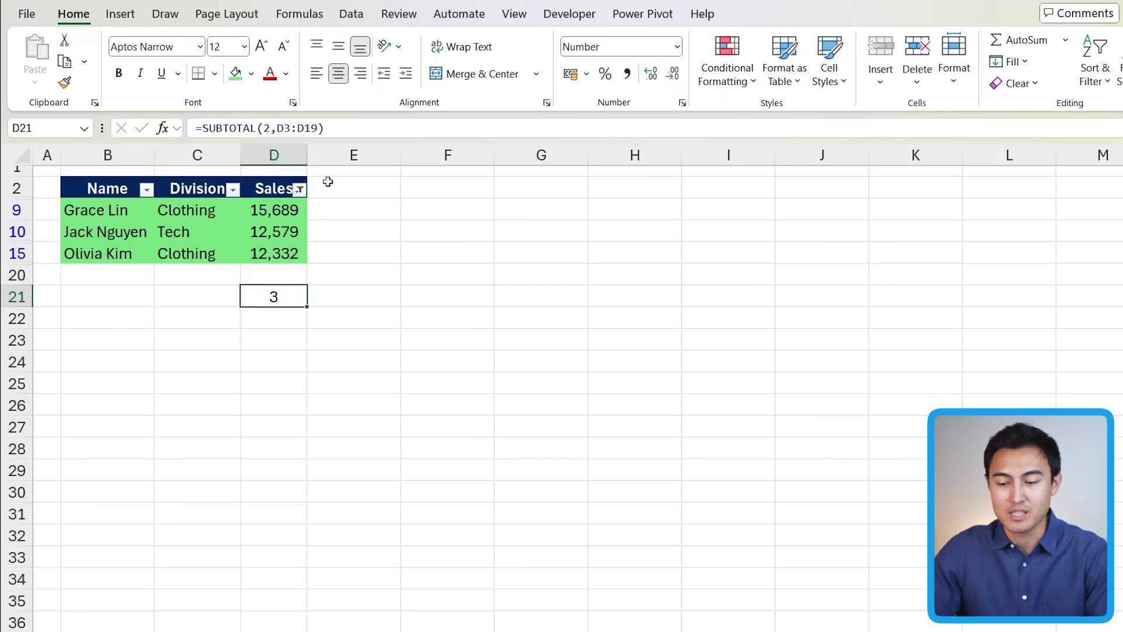
- Filter the Sales column to yellow-filled cells
{"action": "left_click", "coordinate": [302, 191]}
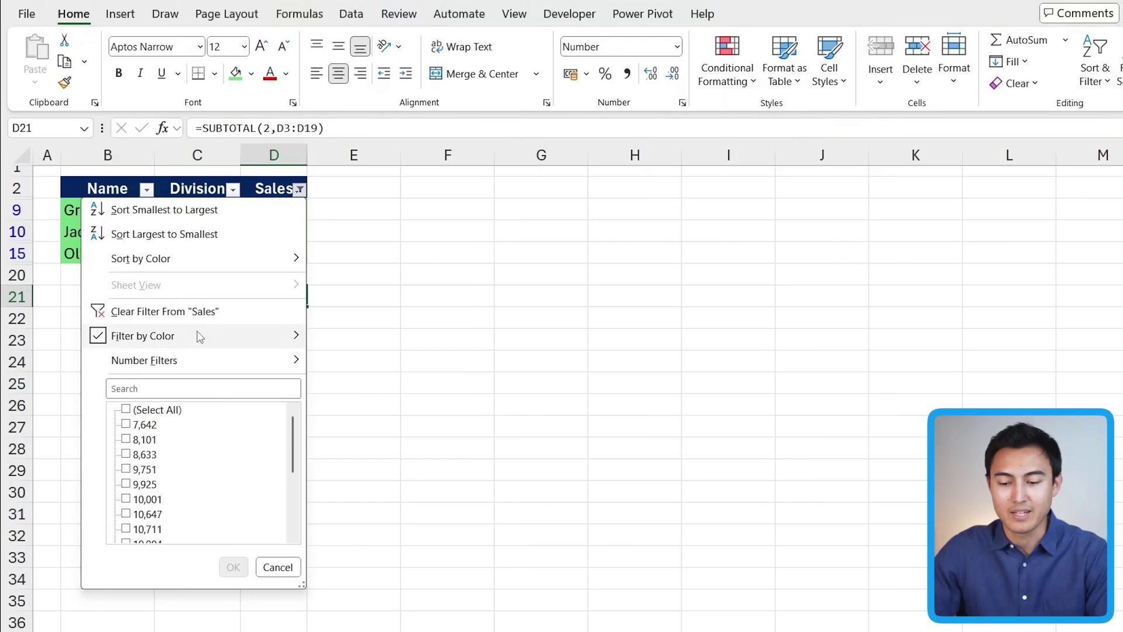
{"action": "mouse_move", "coordinate": [201, 341]}
{"action": "left_click", "coordinate": [369, 359]}
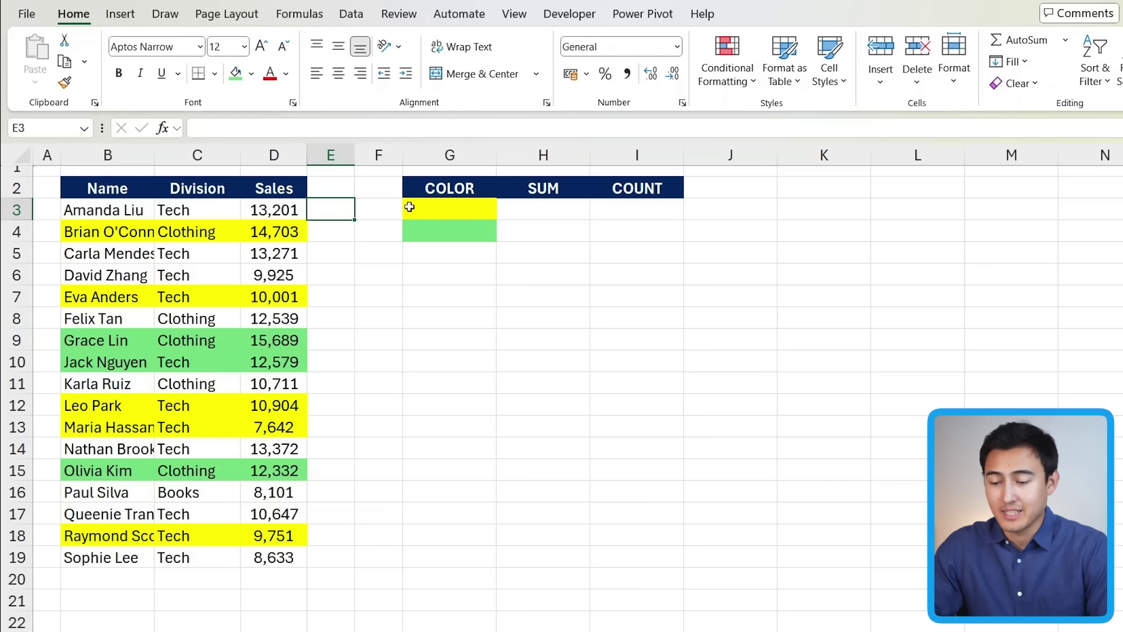
- Check the yellow G3 and green G4 COLOR cells, then return to E3 and open Formulas
{"action": "left_click", "coordinate": [430, 208]}
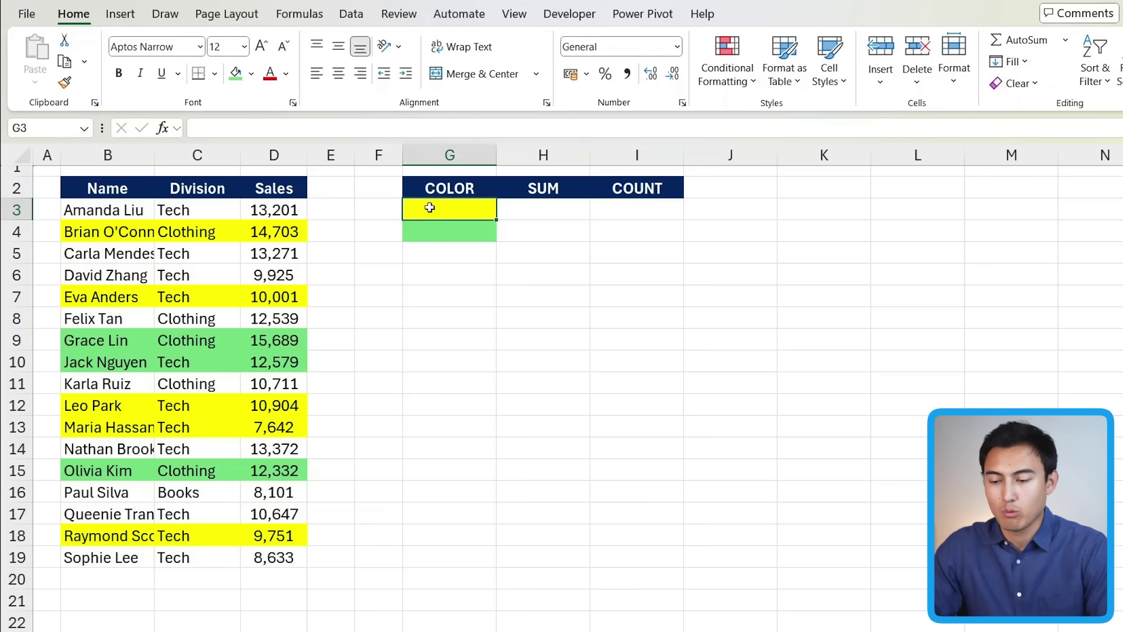
{"action": "key", "text": "Down"}
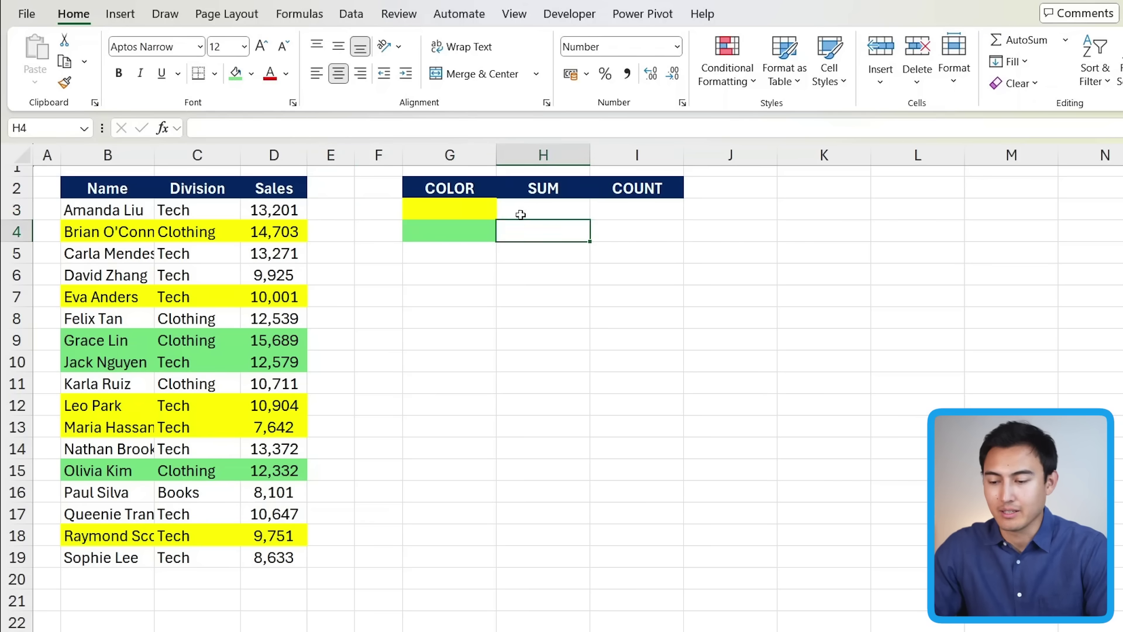
{"action": "key", "text": "Left"}
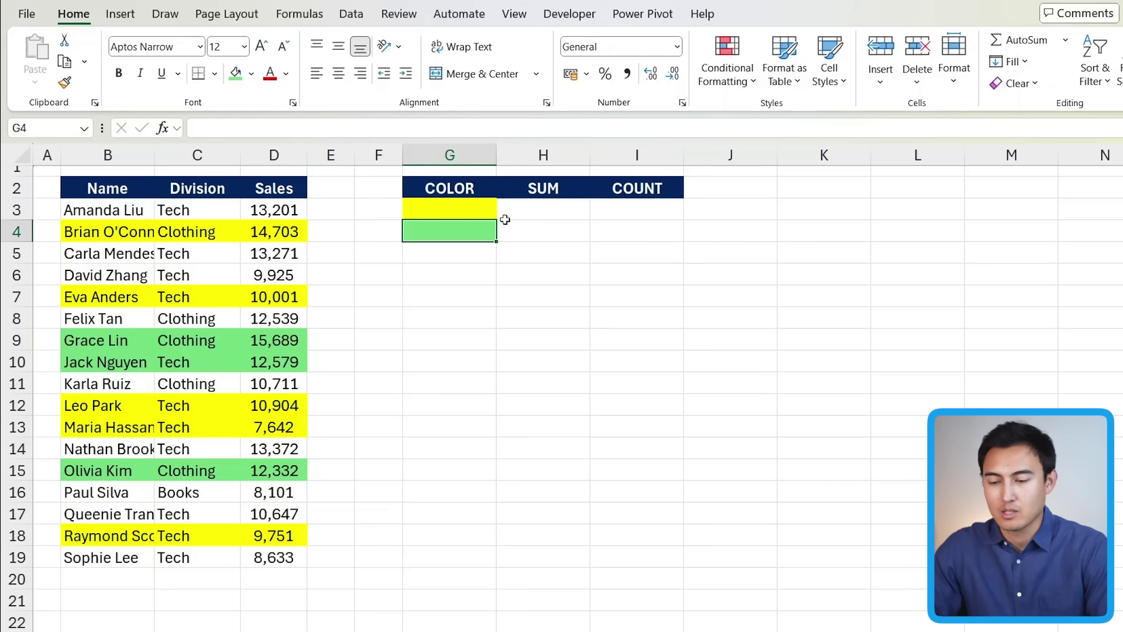
{"action": "key", "text": "Left"}
{"action": "key", "text": "Left"}
{"action": "key", "text": "Up"}
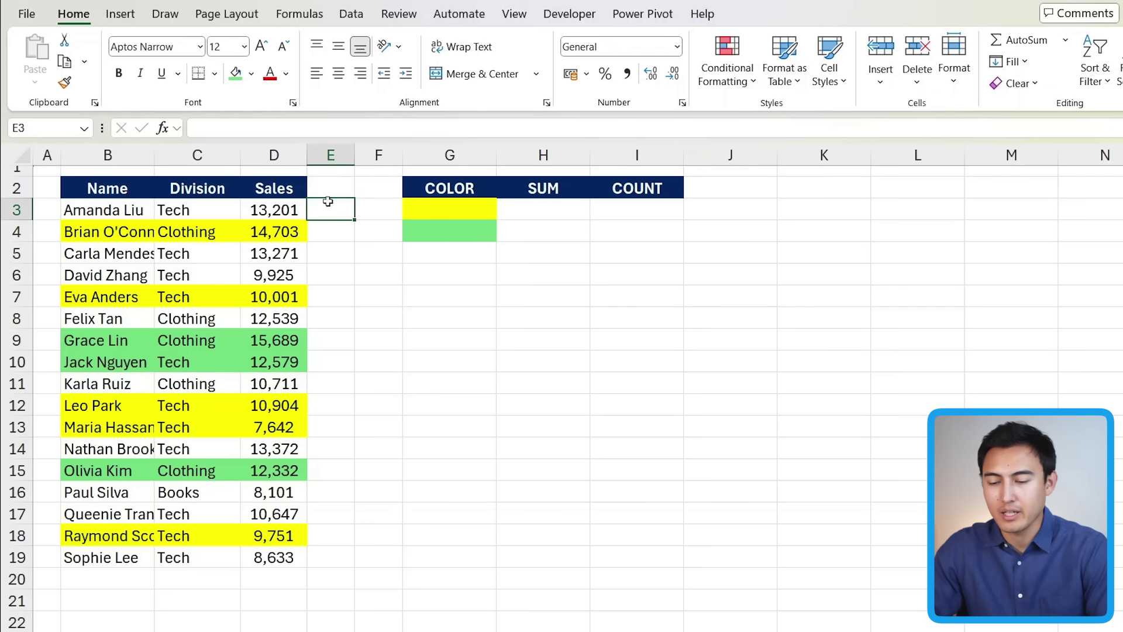
{"action": "left_click", "coordinate": [293, 16]}
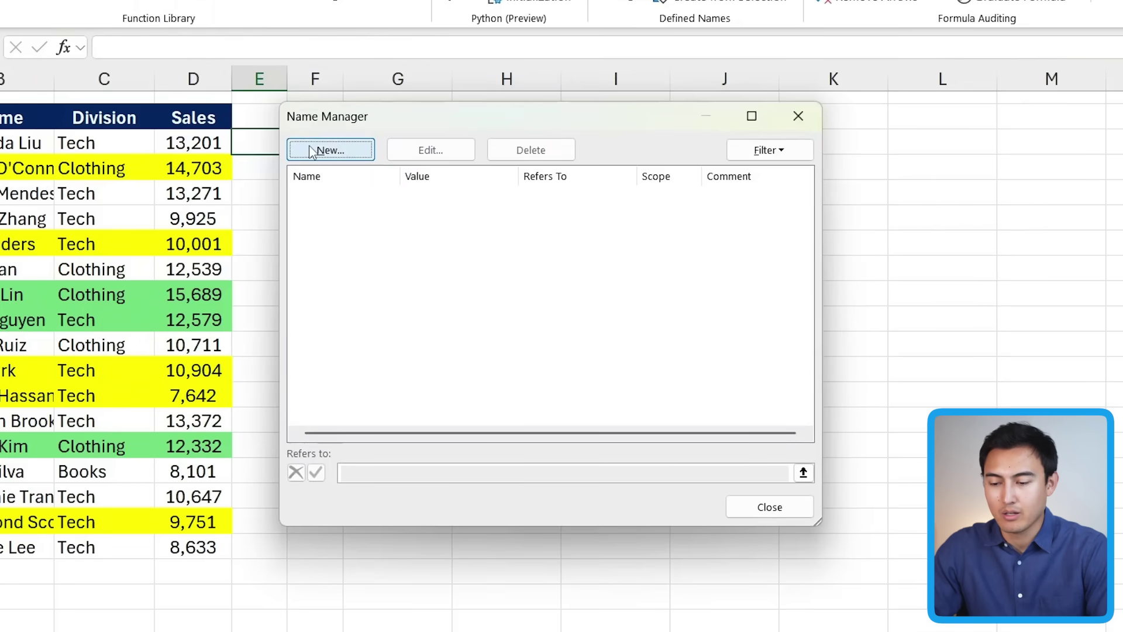
- Define a new workbook name 'Color' referring to =GET.CELL(38,D3)
{"action": "left_click", "coordinate": [330, 150]}
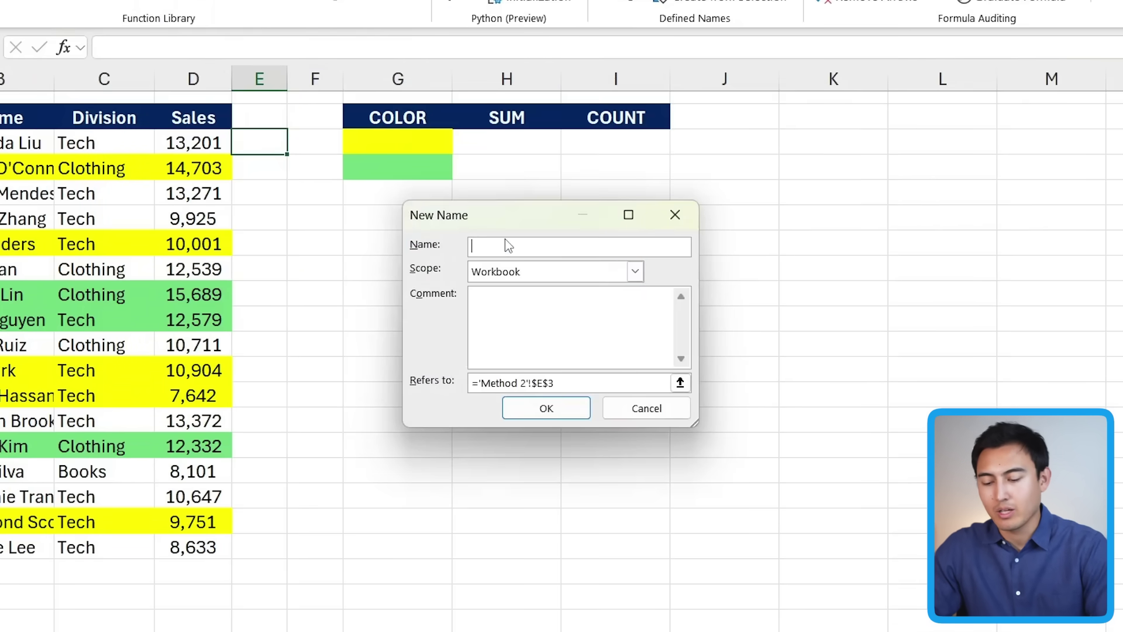
{"action": "type", "text": "c"}
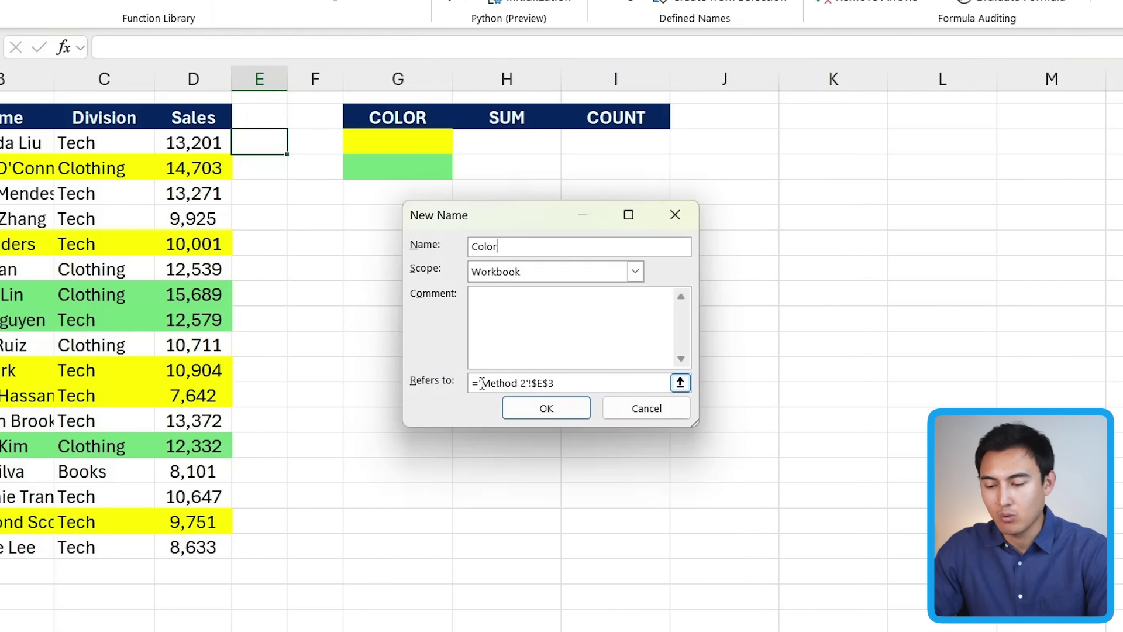
{"action": "left_click_drag", "start_coordinate": [482, 383], "coordinate": [557, 380]}
{"action": "key", "text": "BackSpace"}
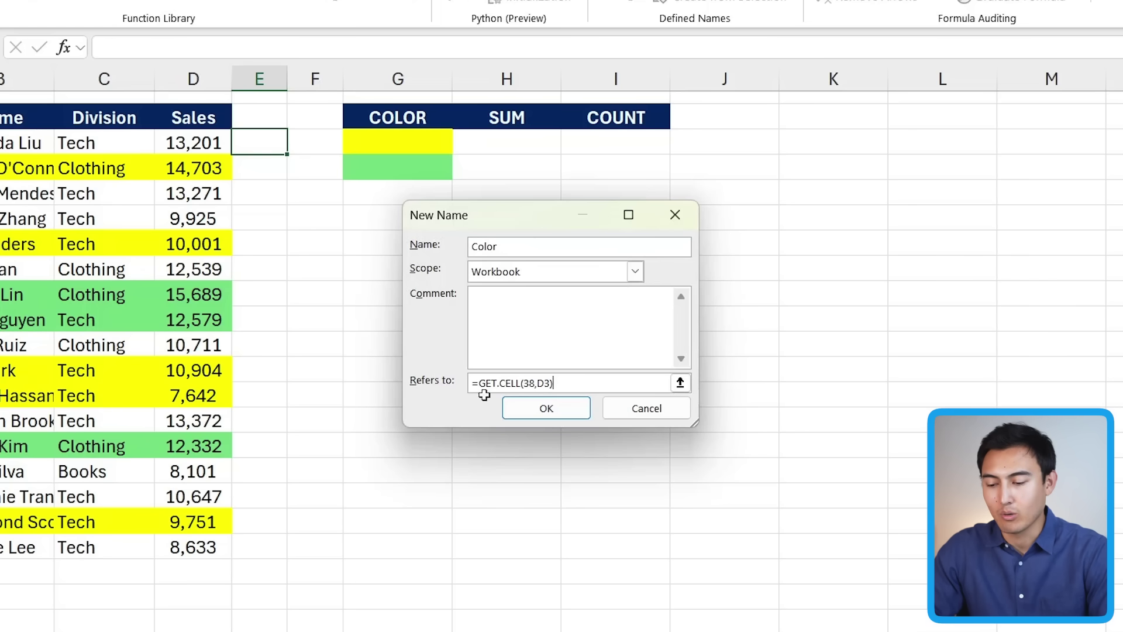
{"action": "left_click", "coordinate": [514, 408]}
- Enter =Color in E3 and copy it down to E19
{"action": "left_click", "coordinate": [755, 506]}
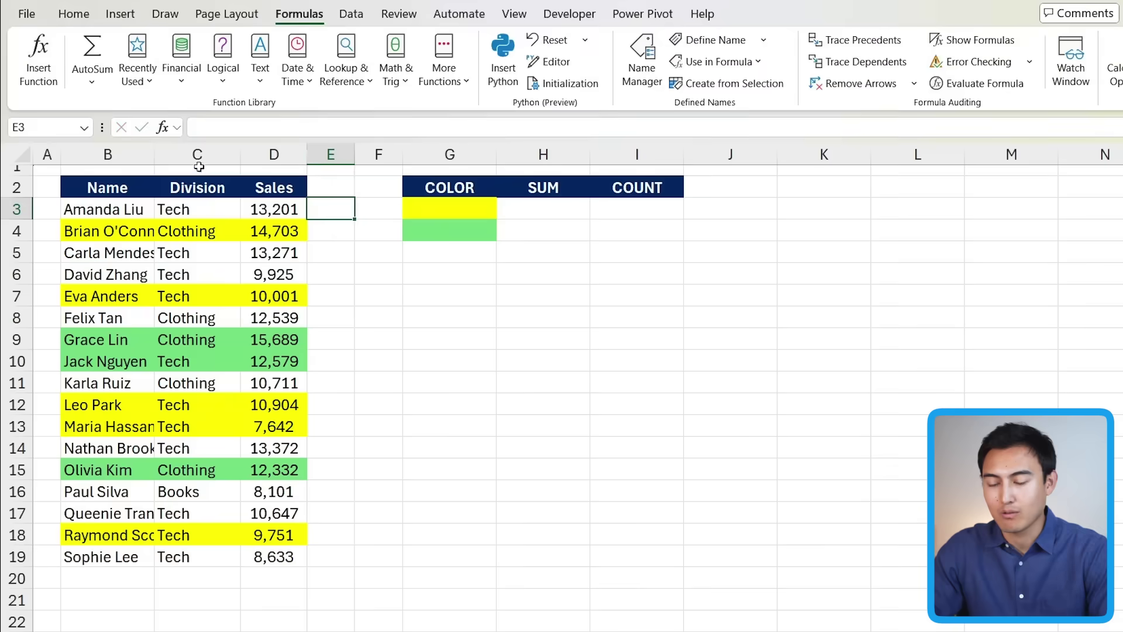
{"action": "type", "text": "=col"}
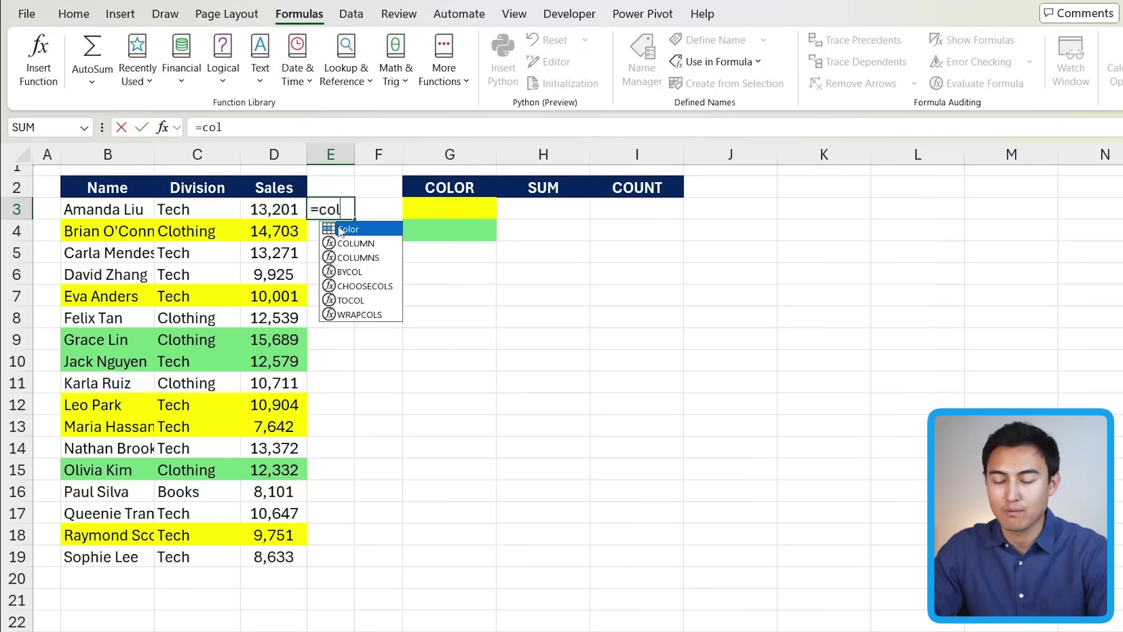
{"action": "double_click", "coordinate": [344, 230]}
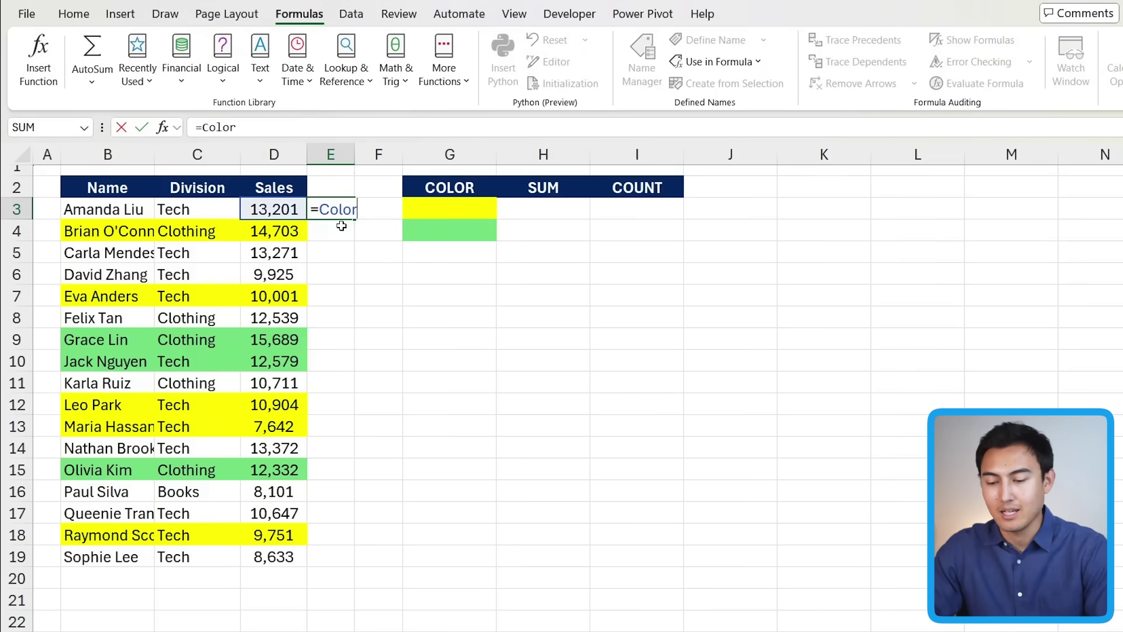
{"action": "key", "text": "Return"}
{"action": "key", "text": "Up"}
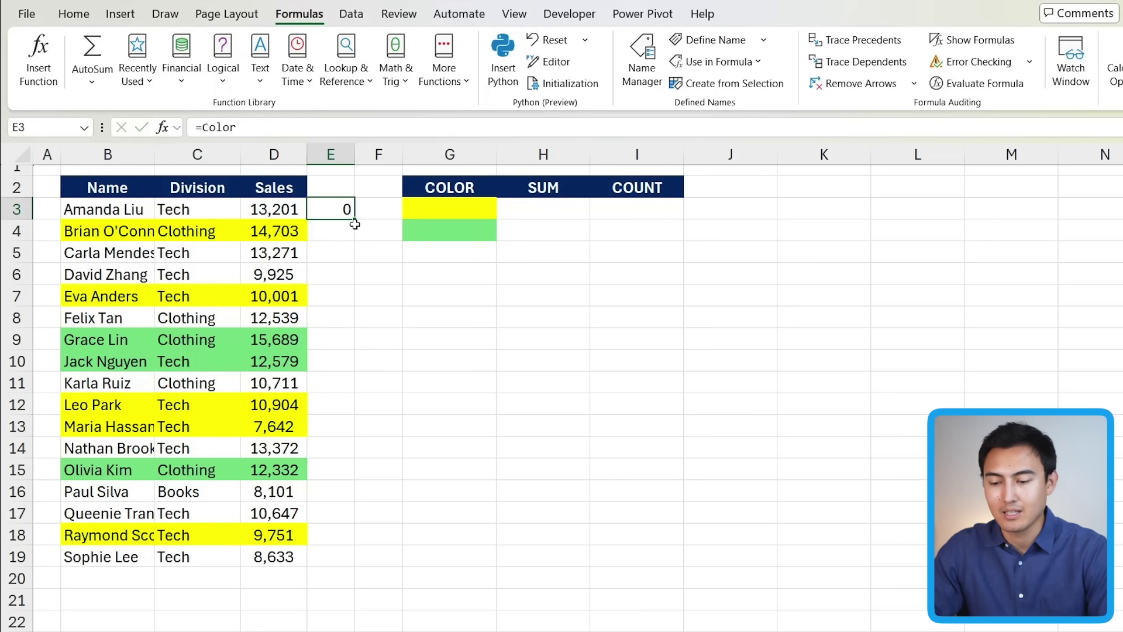
{"action": "double_click", "coordinate": [355, 220]}
- Verify the colour codes: 0 for unfilled rows, 6 for yellow D7, 42 for green D9
{"action": "left_click", "coordinate": [262, 209]}
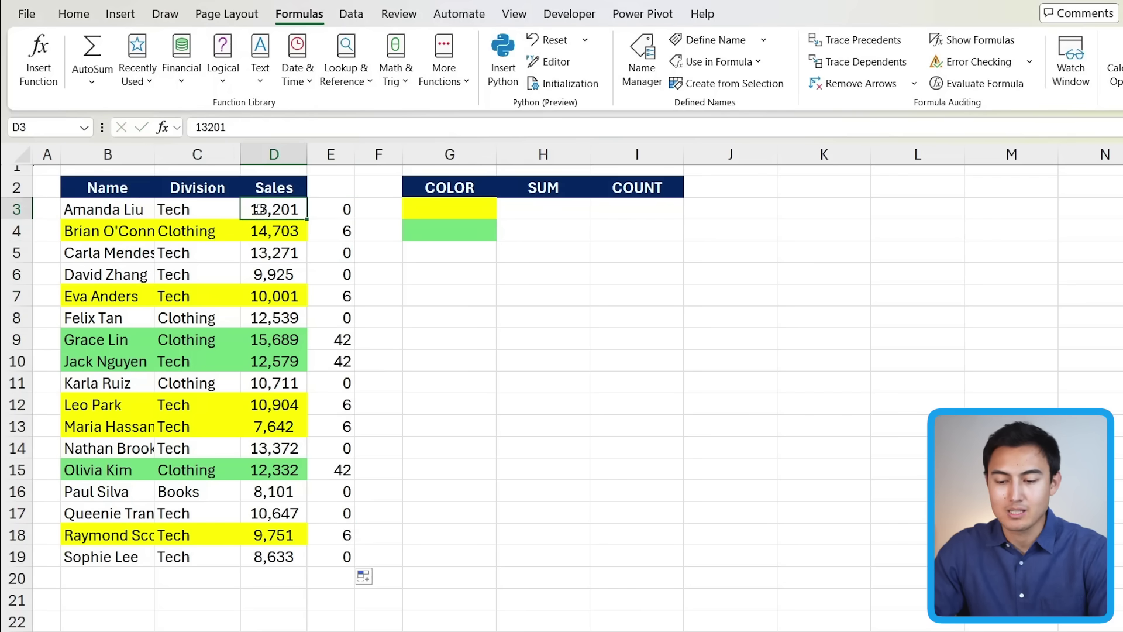
{"action": "key", "text": "Right"}
{"action": "key", "text": "Down"}
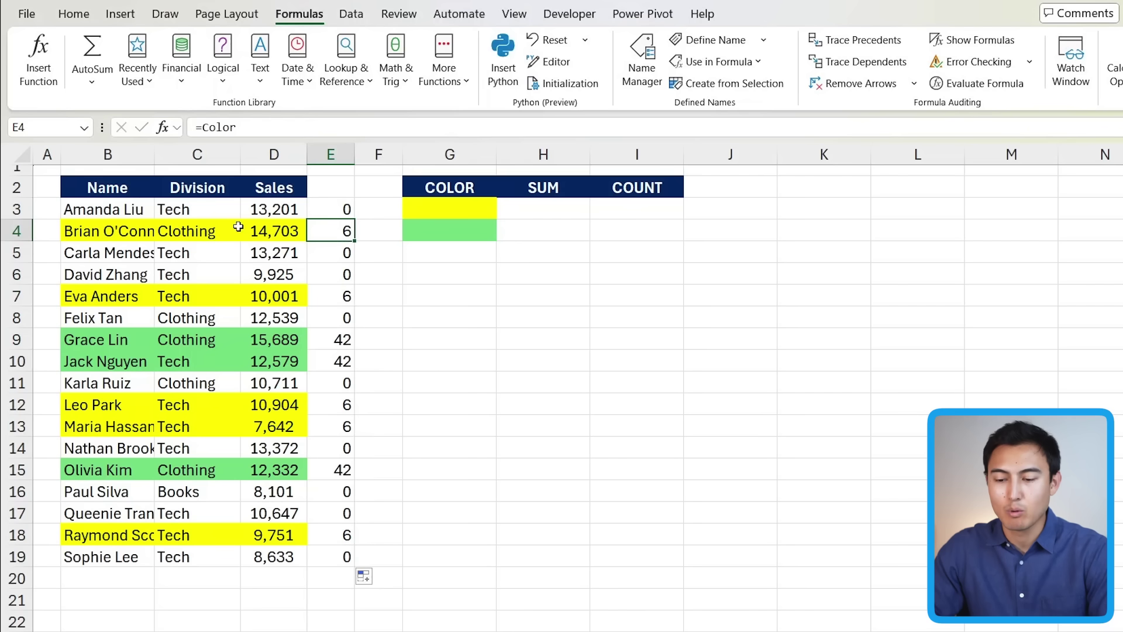
{"action": "left_click", "coordinate": [267, 296]}
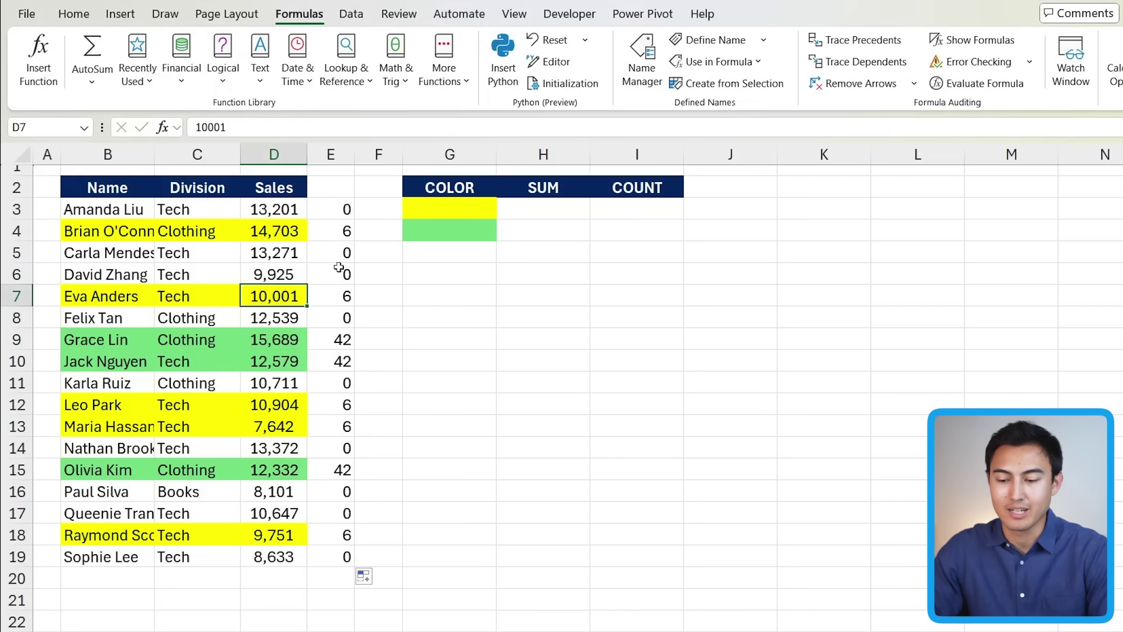
{"action": "left_click", "coordinate": [332, 298]}
{"action": "left_click", "coordinate": [286, 338]}
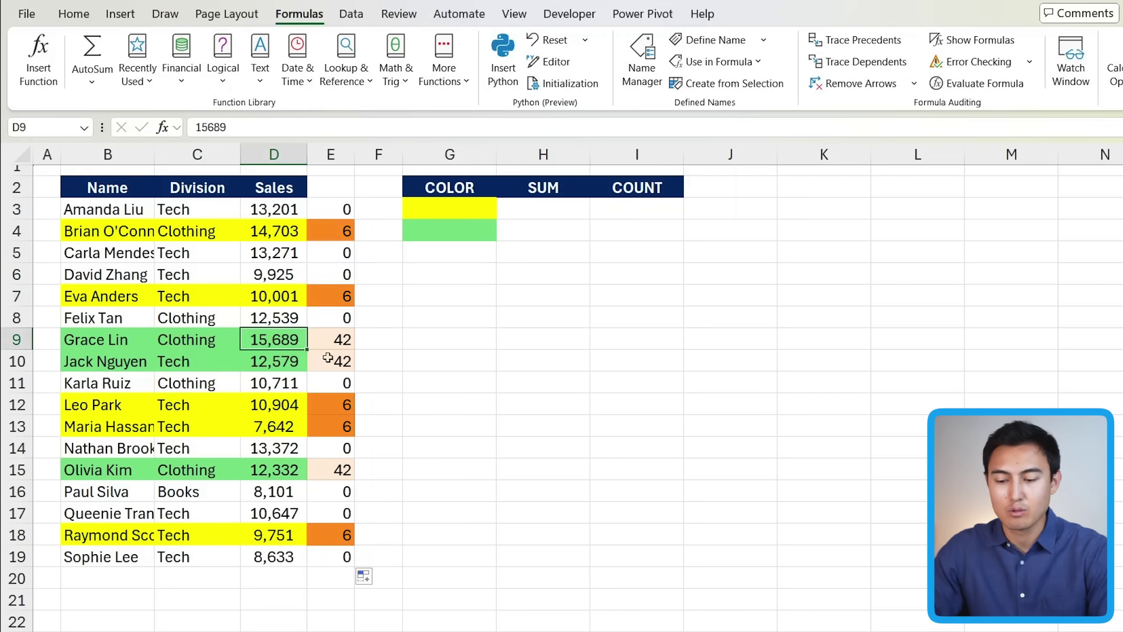
{"action": "key", "text": "Right"}
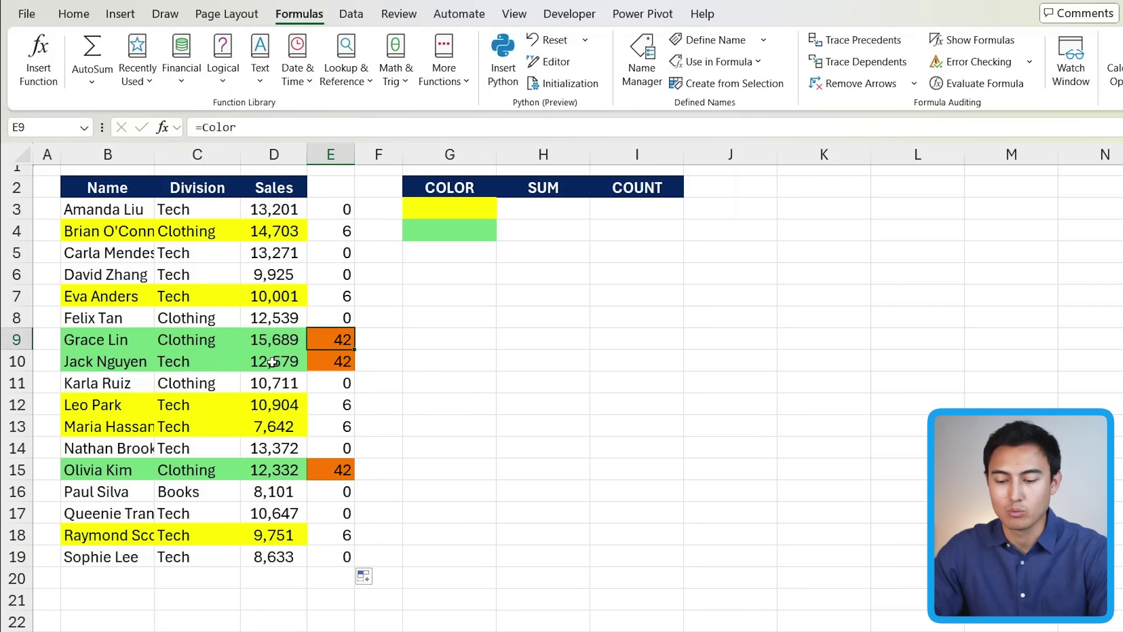
{"action": "key", "text": "Down"}
- Enter =SUMIF($E$3:$E$19,6,$D$3:$D$19) in H3 to total the yellow sales
{"action": "left_click", "coordinate": [541, 208]}
{"action": "type", "text": "="}
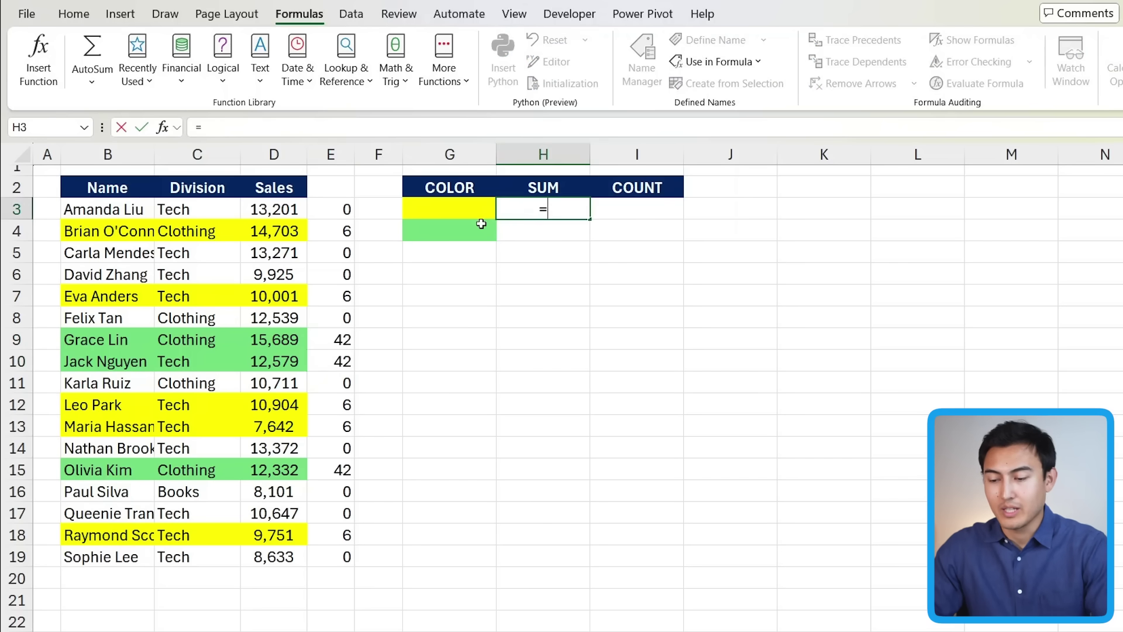
{"action": "type", "text": "sumif"}
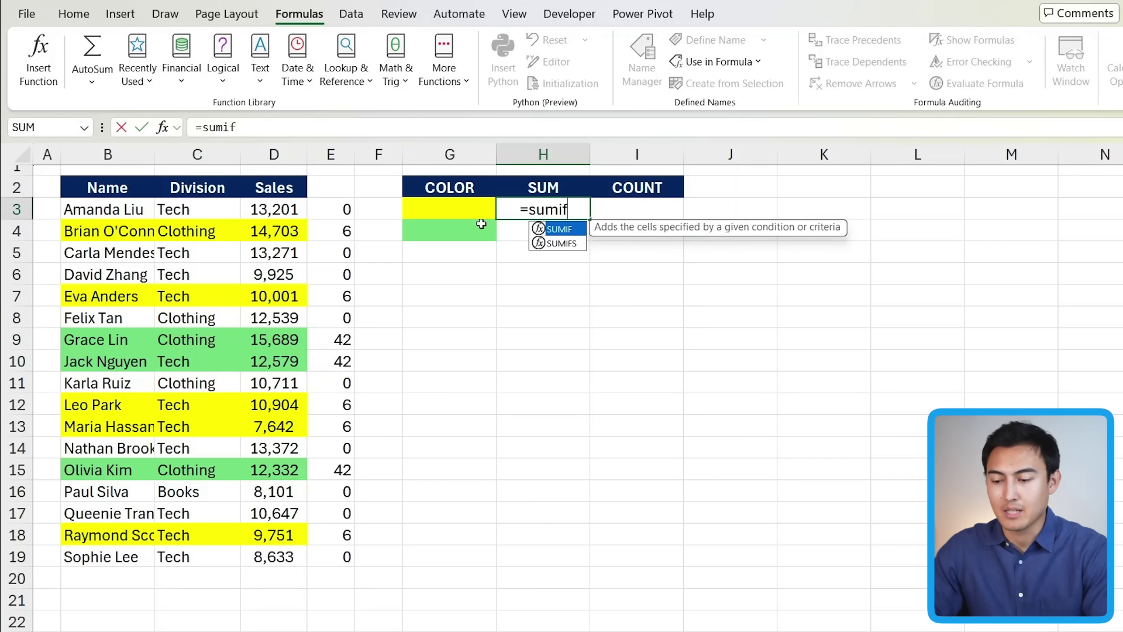
{"action": "key", "text": "Tab"}
{"action": "left_click", "coordinate": [313, 212]}
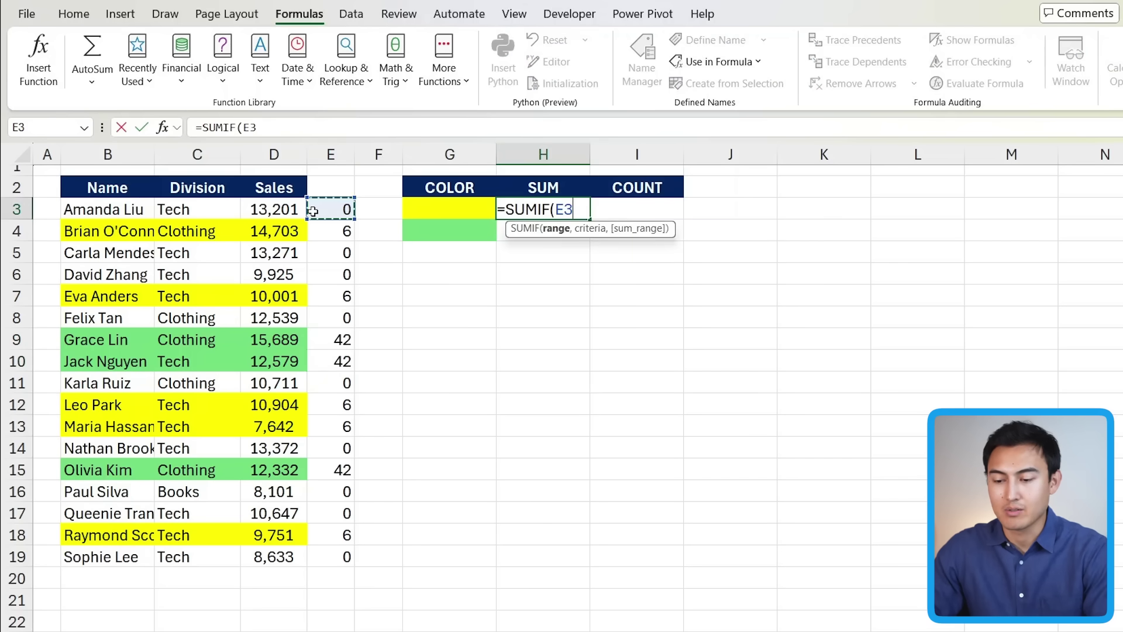
{"action": "key", "text": "ctrl+shift+Down"}
{"action": "key", "text": "F4"}
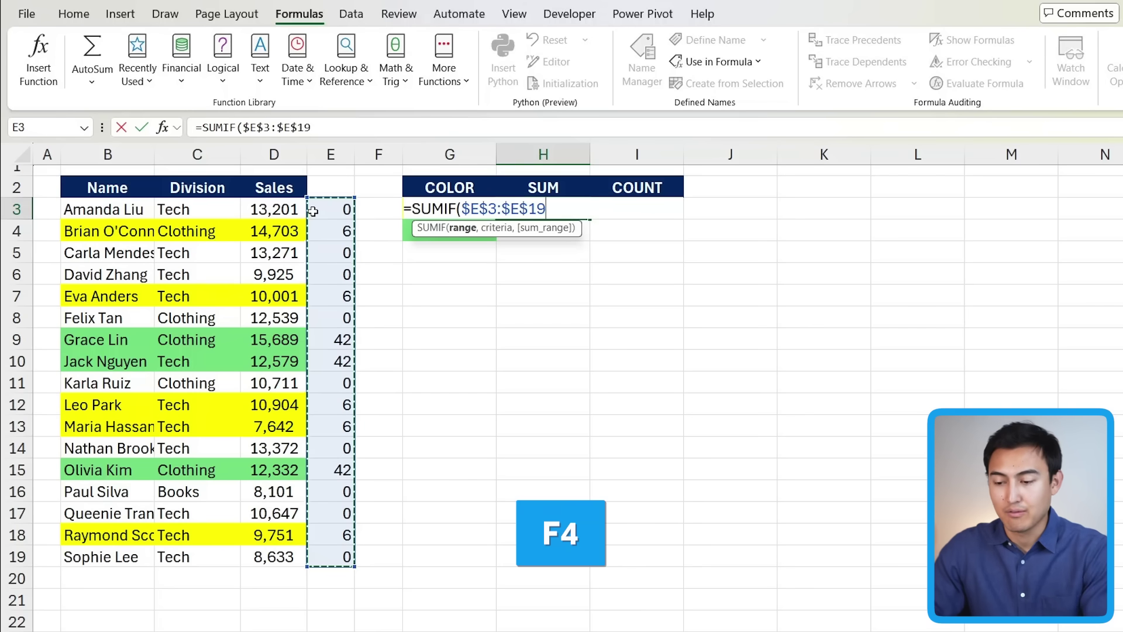
{"action": "type", "text": ","}
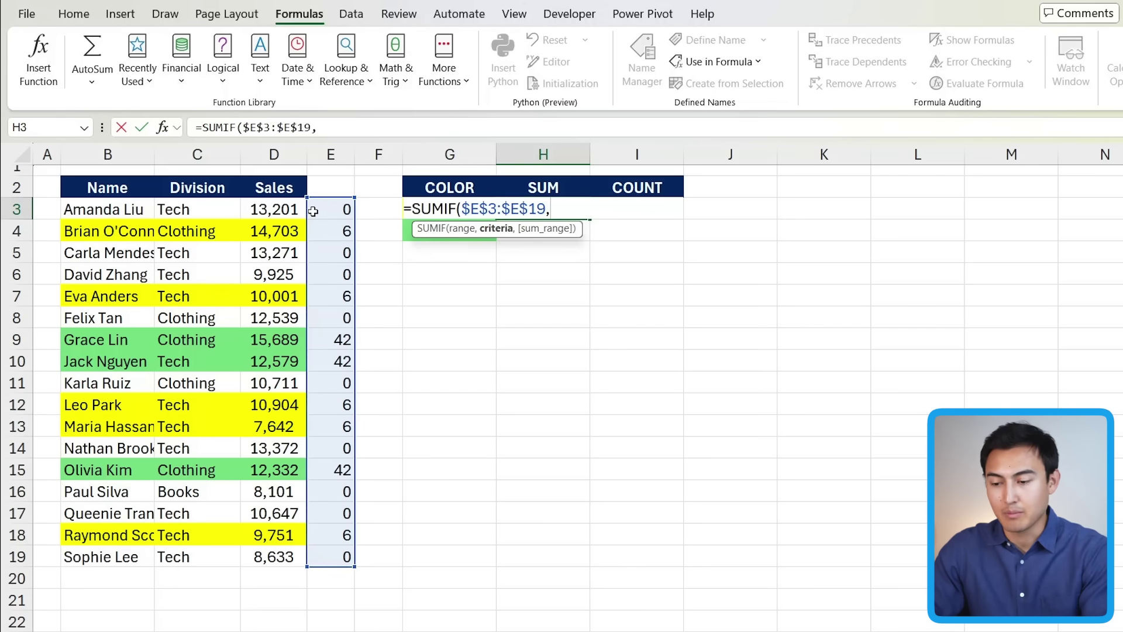
{"action": "type", "text": "6,"}
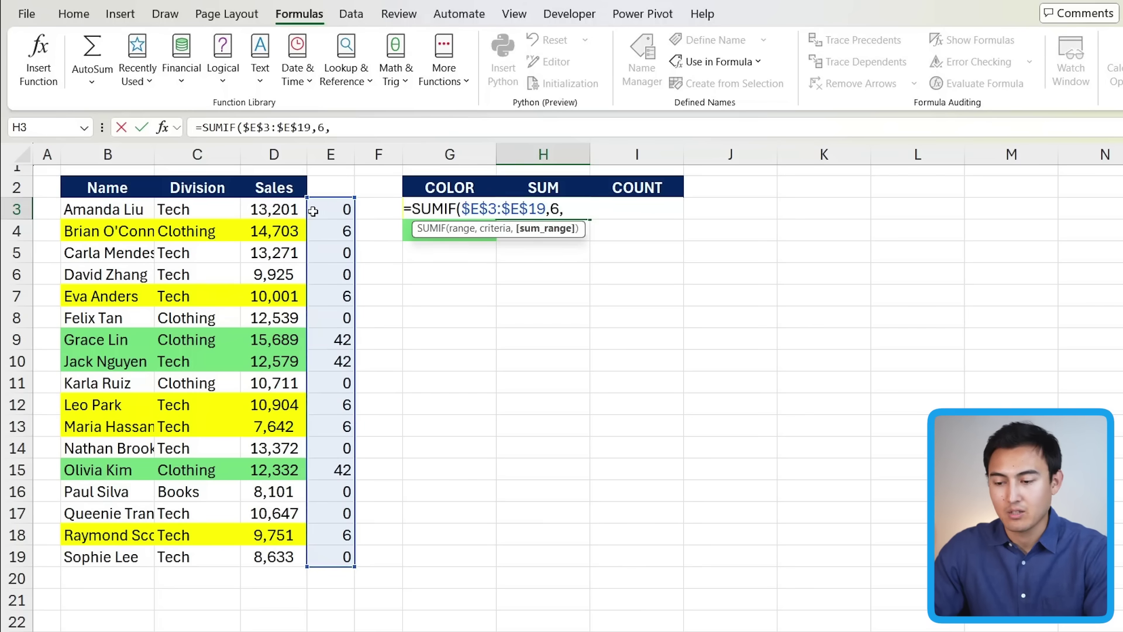
{"action": "left_click", "coordinate": [268, 209]}
{"action": "key", "text": "ctrl+shift+Down"}
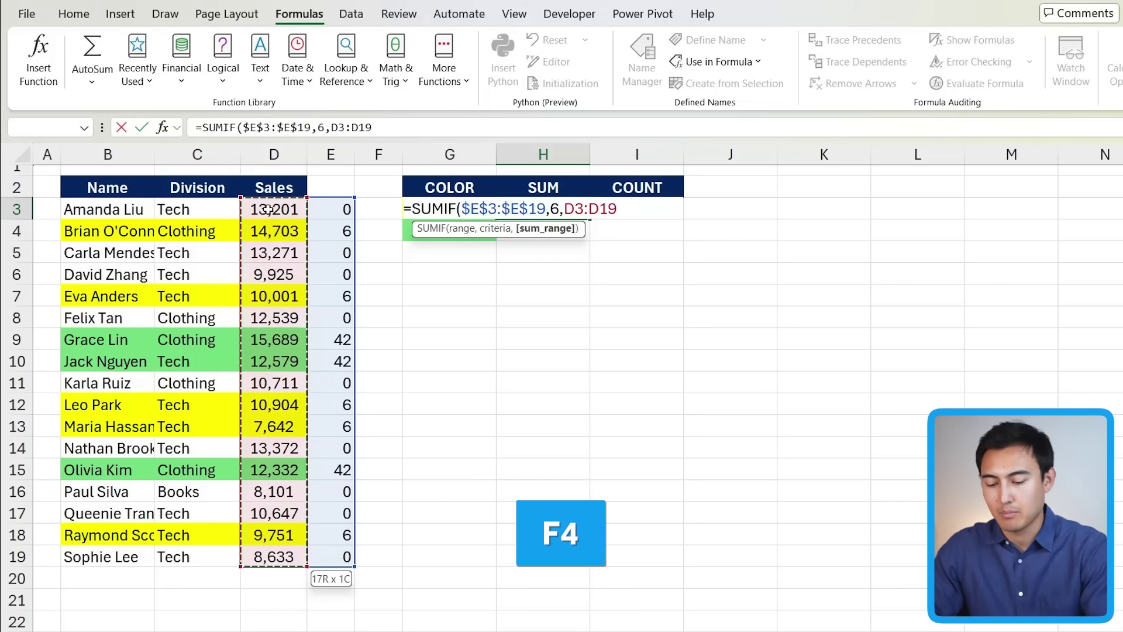
{"action": "key", "text": "F4"}
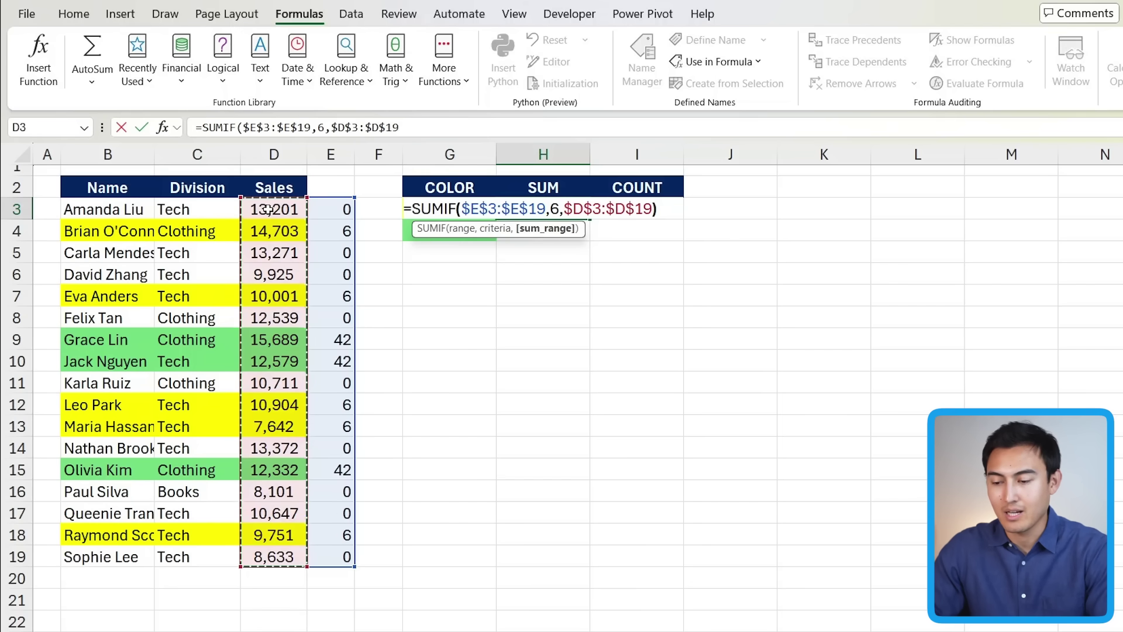
{"action": "key", "text": "Return"}
- Copy the formula into H4 and change its criterion to 42 for green sales
{"action": "left_click", "coordinate": [558, 202]}
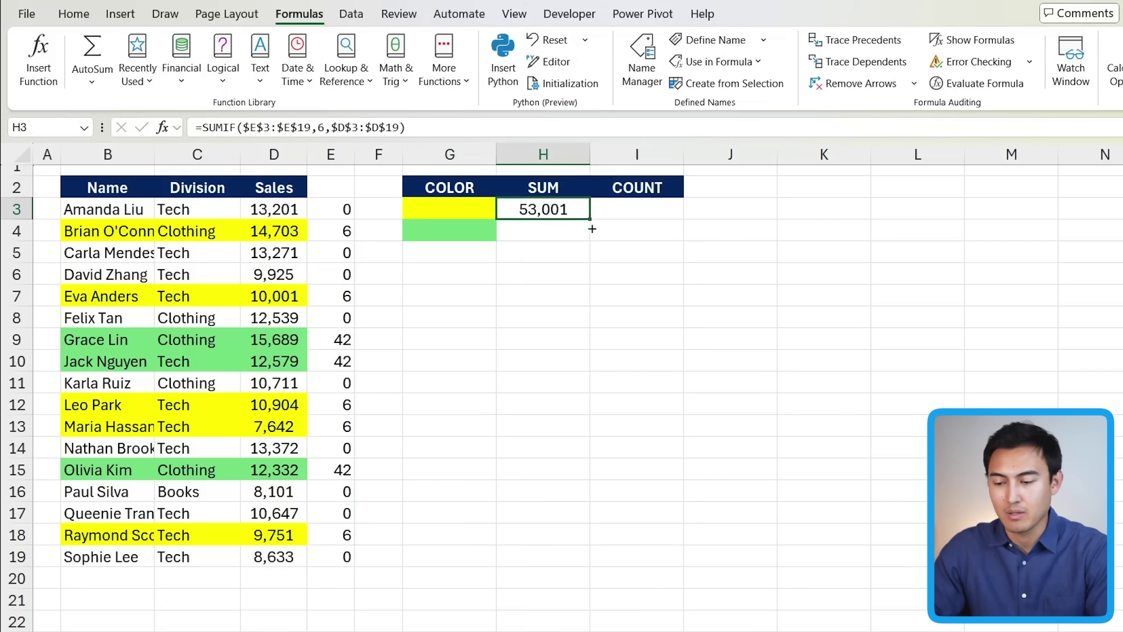
{"action": "left_click_drag", "start_coordinate": [591, 219], "coordinate": [591, 241]}
{"action": "double_click", "coordinate": [537, 229]}
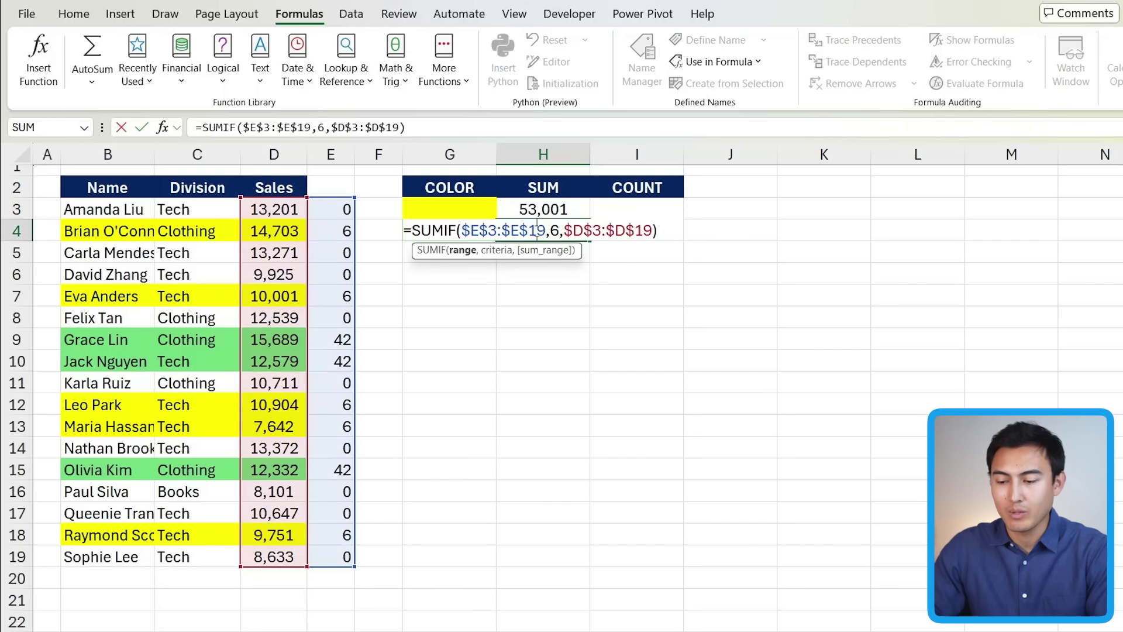
{"action": "left_click", "coordinate": [556, 228]}
{"action": "key", "text": "BackSpace"}
{"action": "type", "text": "42"}
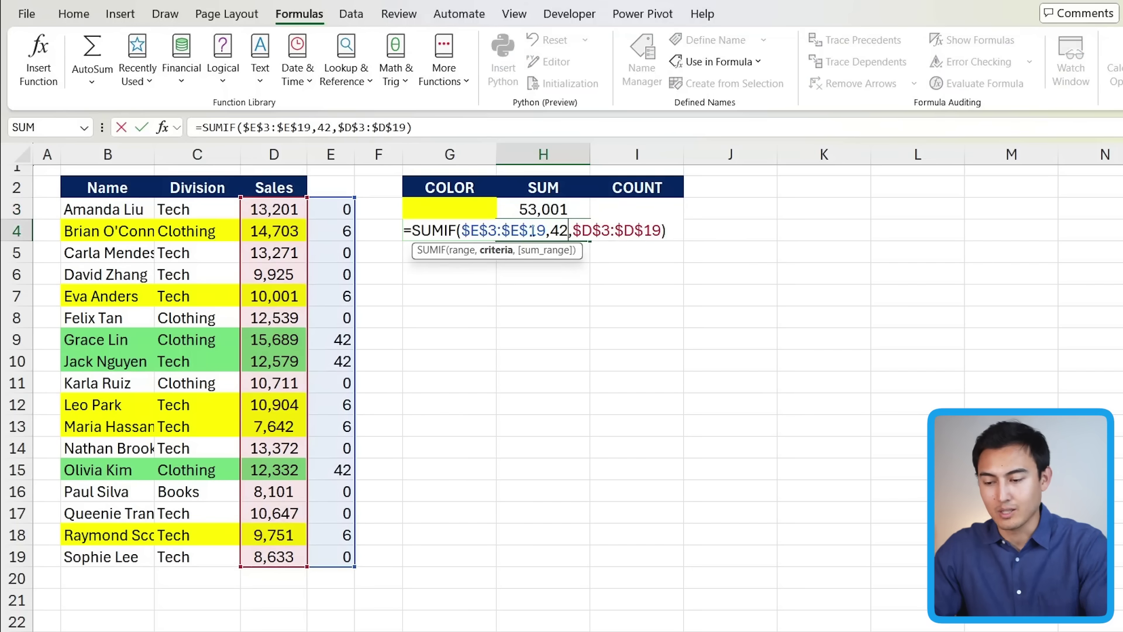
{"action": "key", "text": "Return"}
{"action": "key", "text": "Up"}
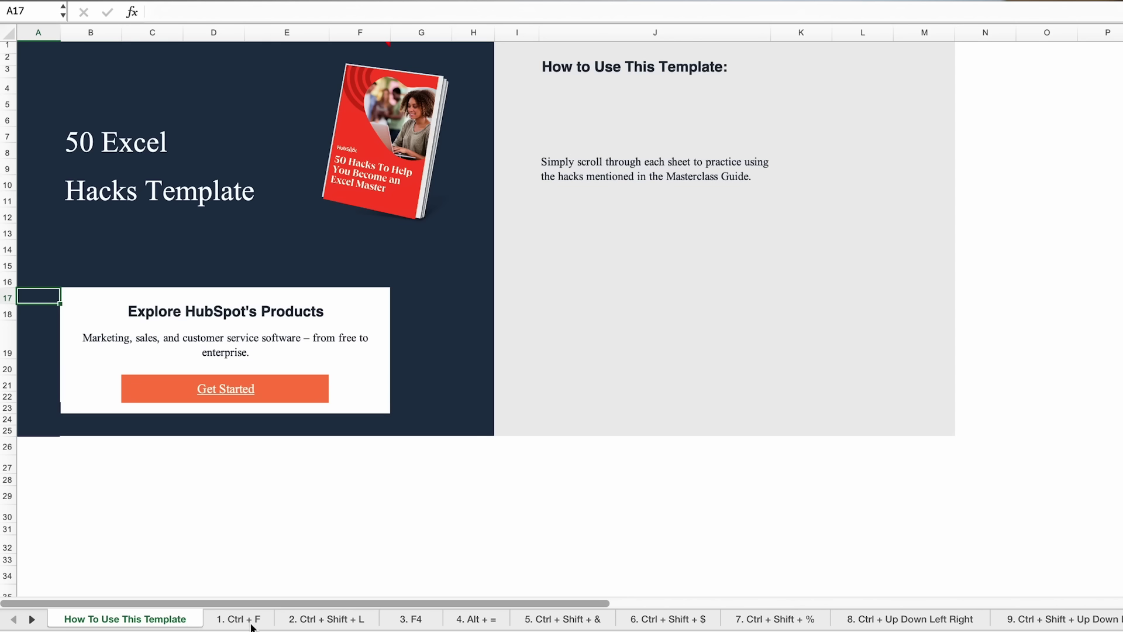
{"action": "left_click", "coordinate": [251, 620]}
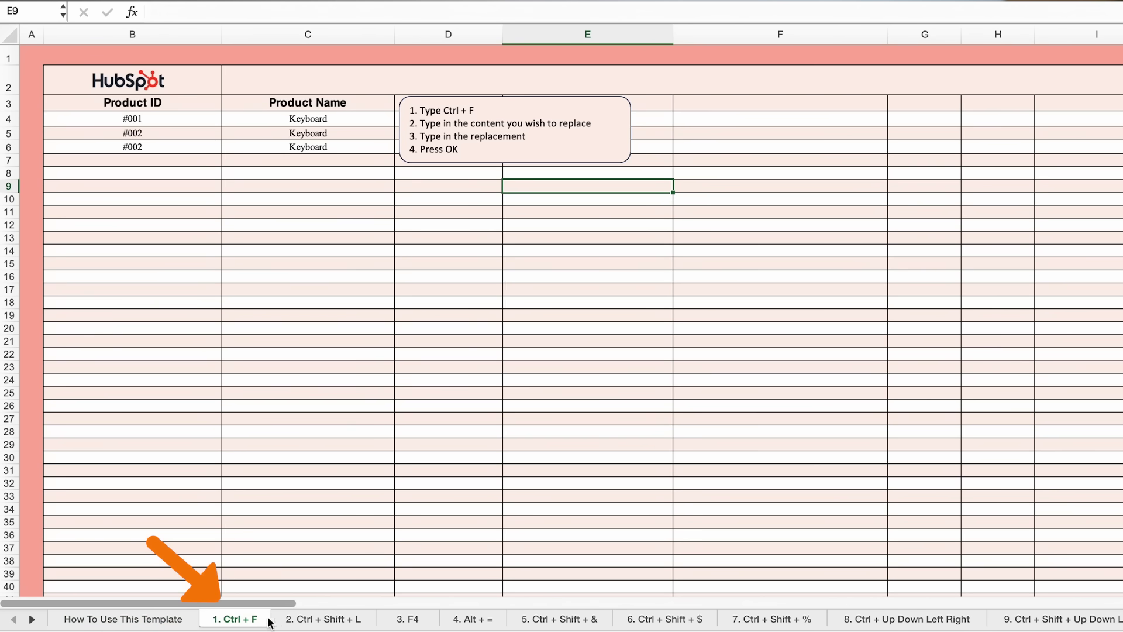
{"action": "left_click", "coordinate": [338, 621]}
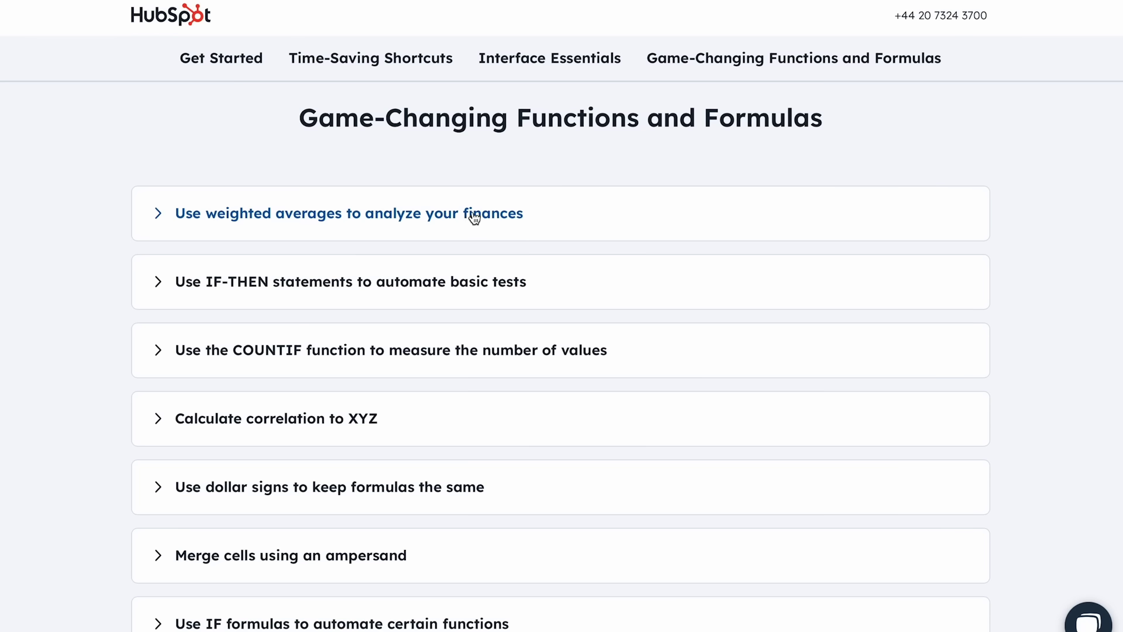
{"action": "left_click", "coordinate": [471, 215]}
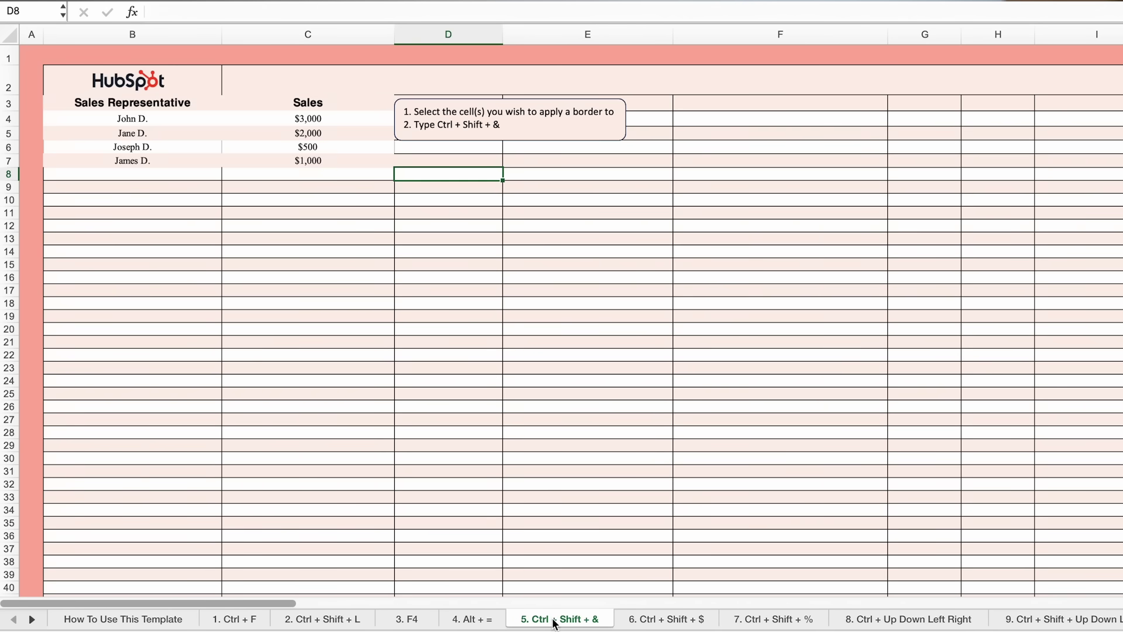
{"action": "key", "text": "ctrl+Page_Down"}
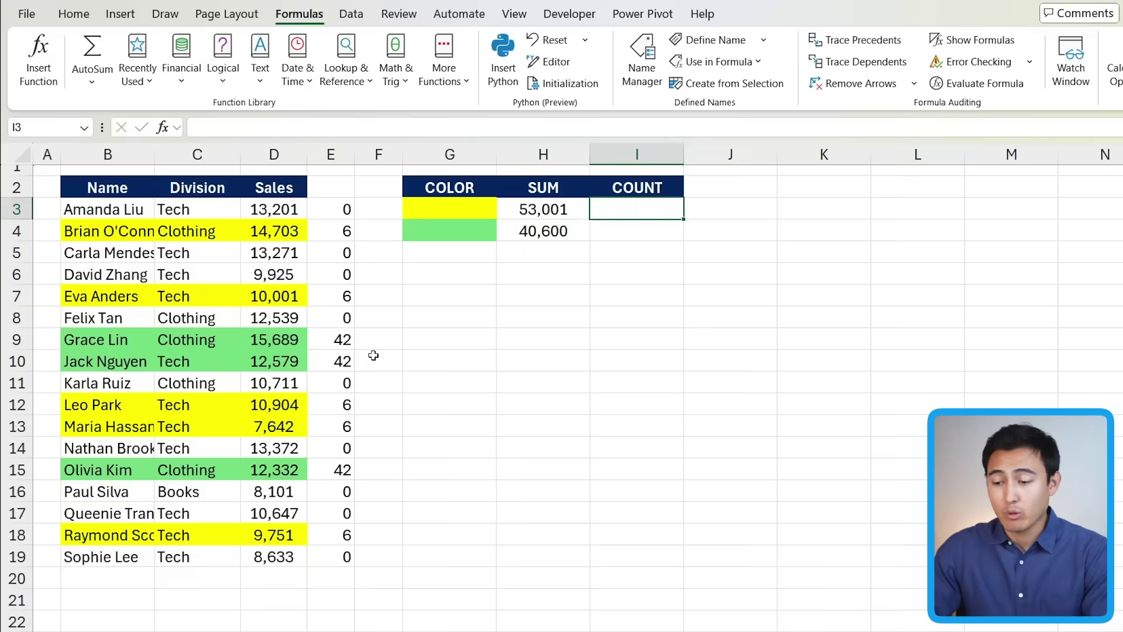
- Enter =COUNTIF($E$3:$E$19,6) in I3 to count the yellow rows
{"action": "key", "text": "Left"}
{"action": "key", "text": "Right"}
{"action": "type", "text": "=count"}
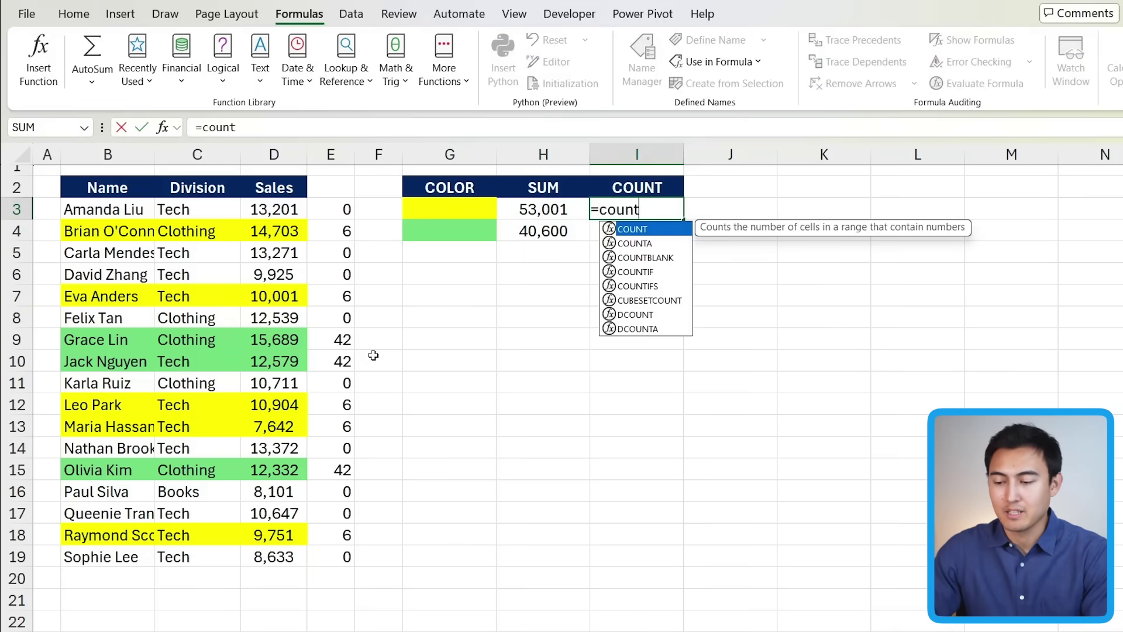
{"action": "type", "text": "if"}
{"action": "key", "text": "Tab"}
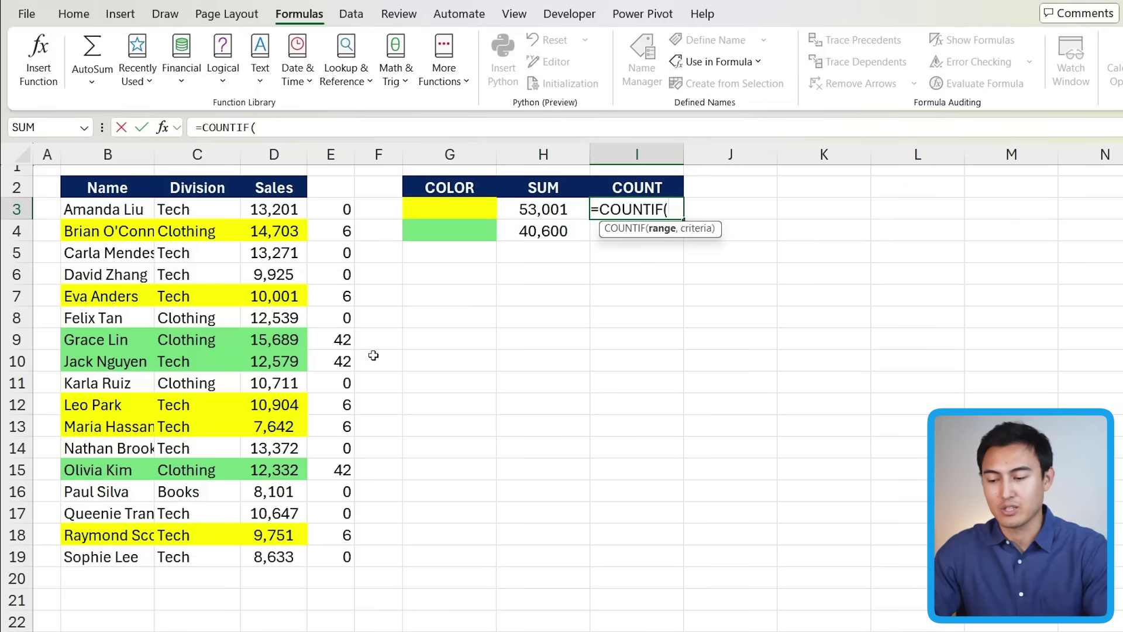
{"action": "left_click", "coordinate": [338, 214]}
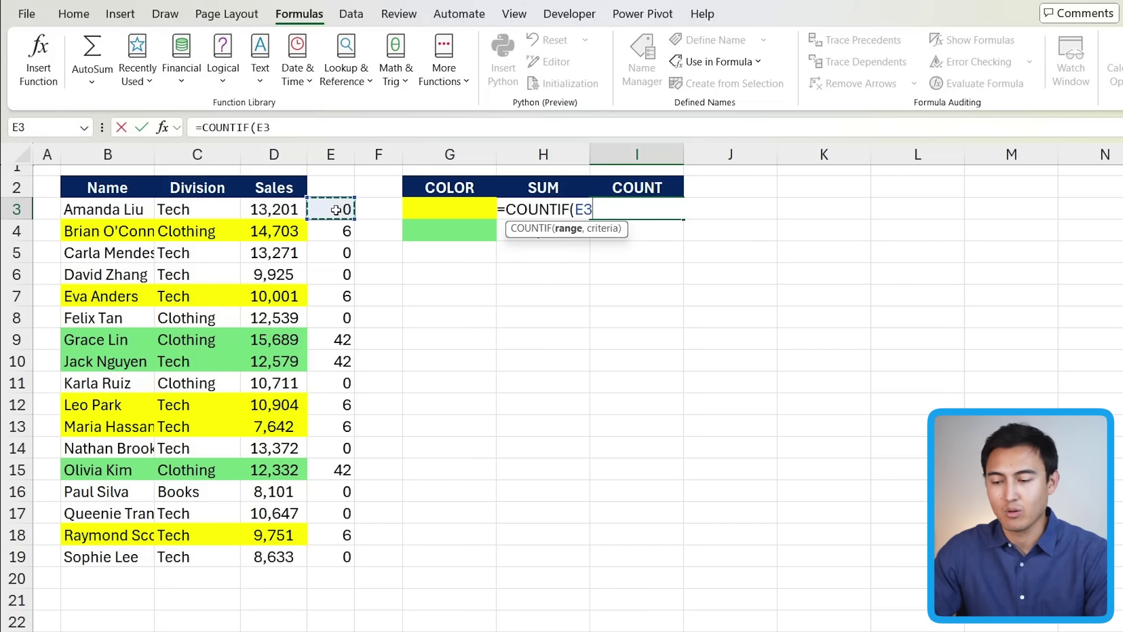
{"action": "key", "text": "ctrl+shift+Down"}
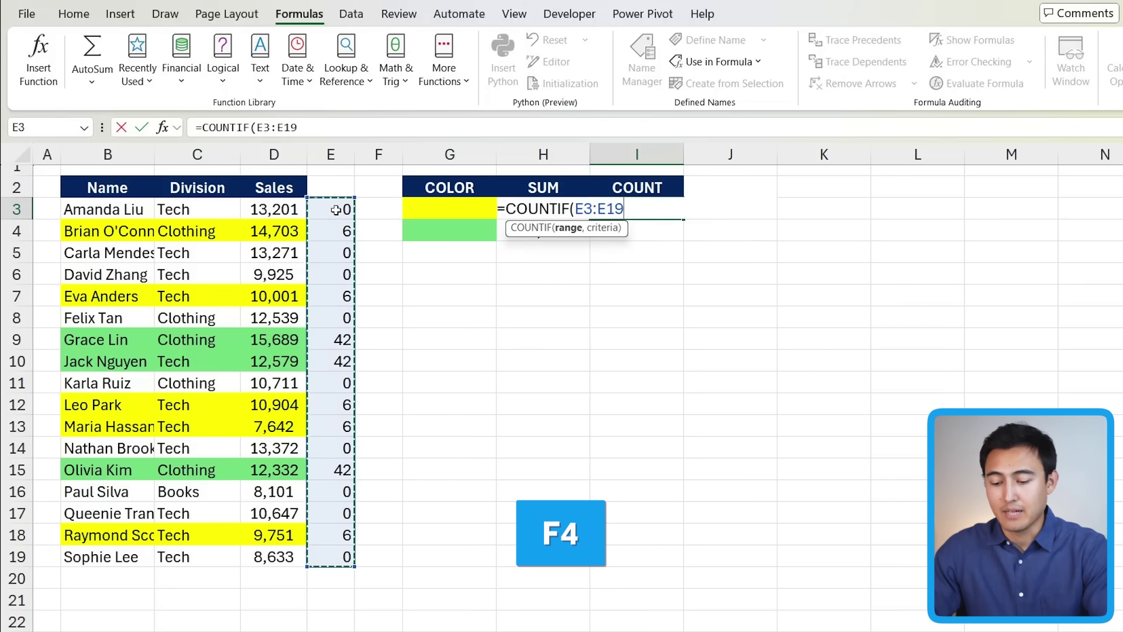
{"action": "key", "text": "F4"}
{"action": "type", "text": ","}
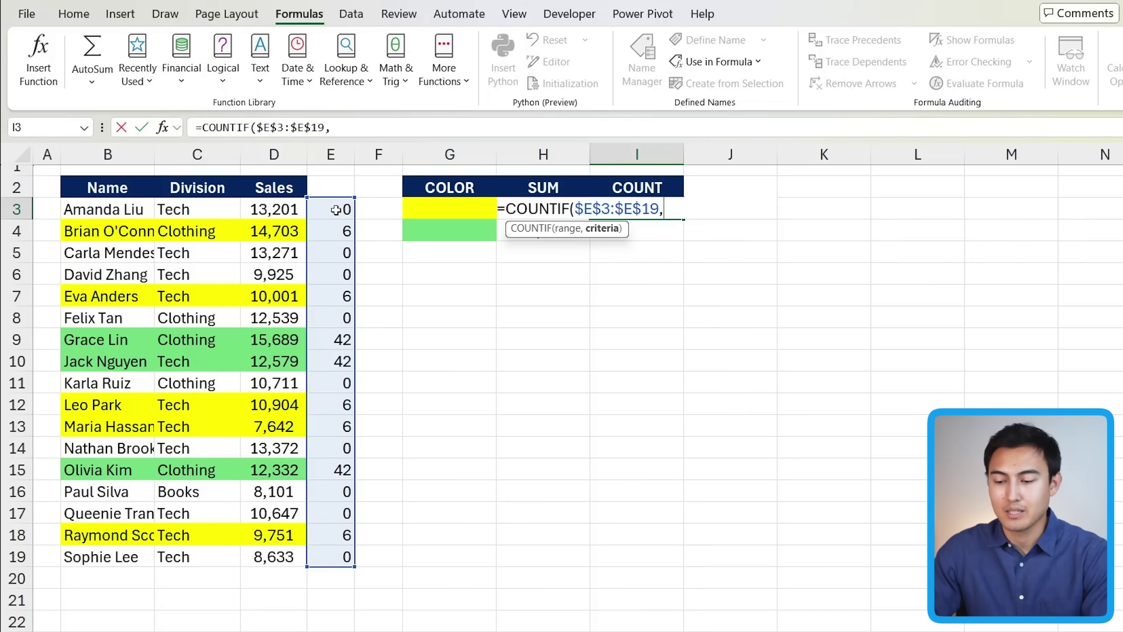
{"action": "type", "text": "6"}
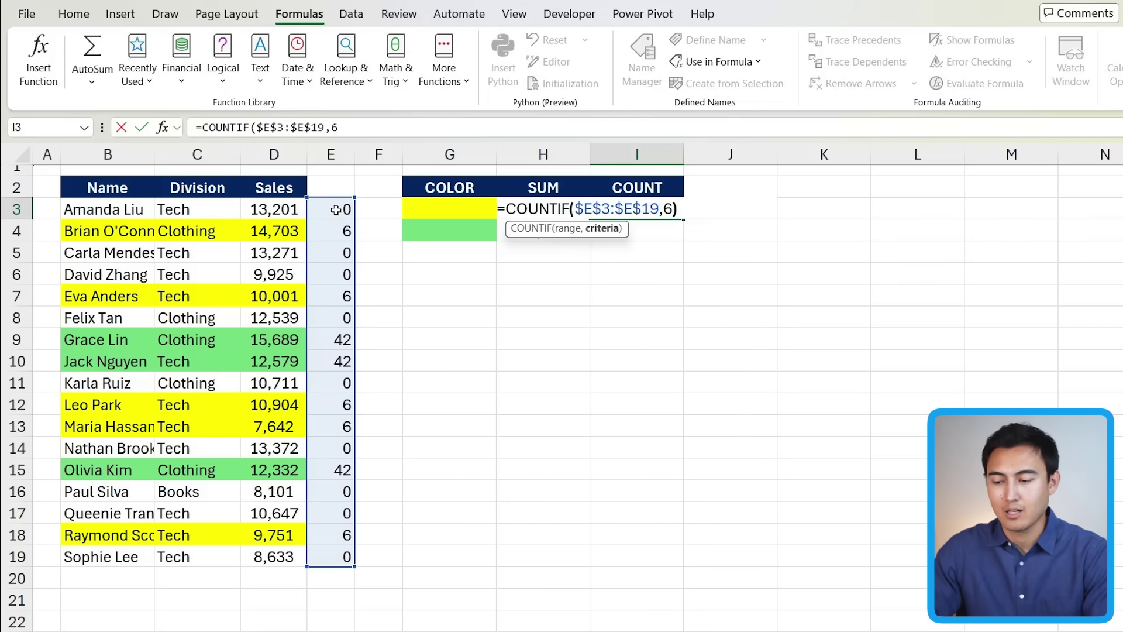
{"action": "key", "text": "Return"}
- Copy the count formula to I4 and change its criteria from 6 to 42 for green rows
{"action": "key", "text": "Up"}
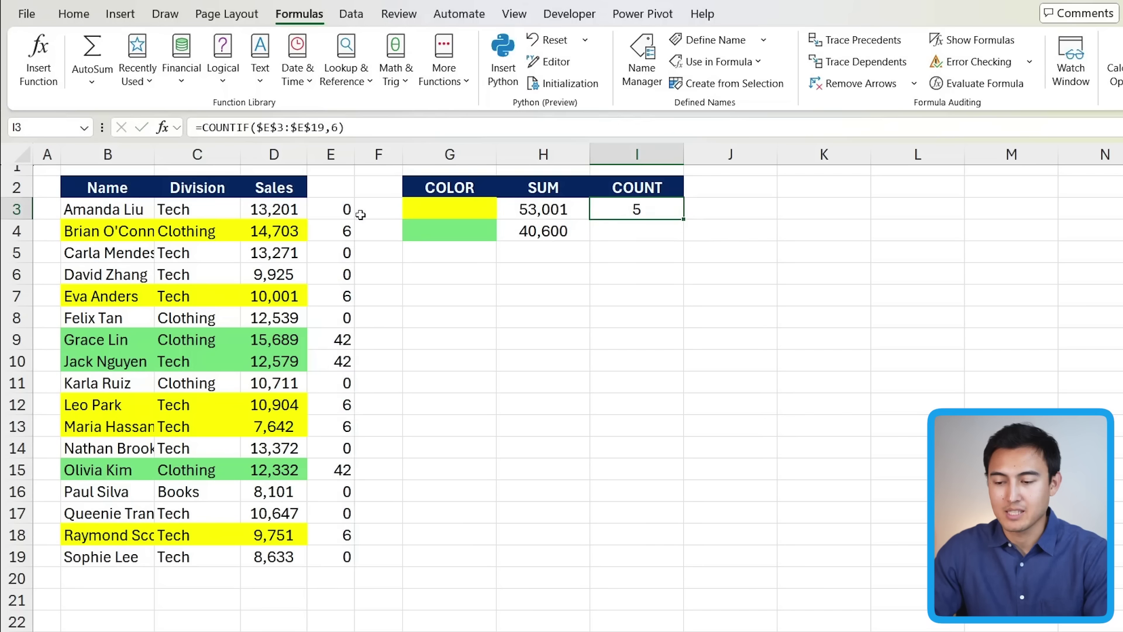
{"action": "double_click", "coordinate": [684, 222]}
{"action": "left_click", "coordinate": [642, 229]}
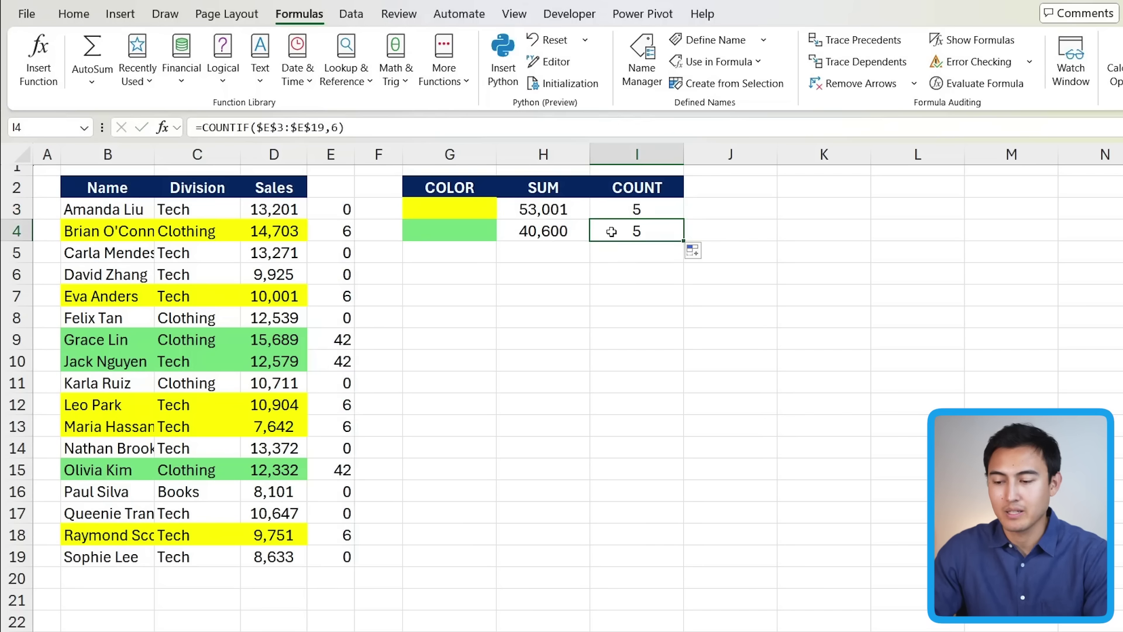
{"action": "double_click", "coordinate": [615, 231]}
{"action": "left_click", "coordinate": [668, 230]}
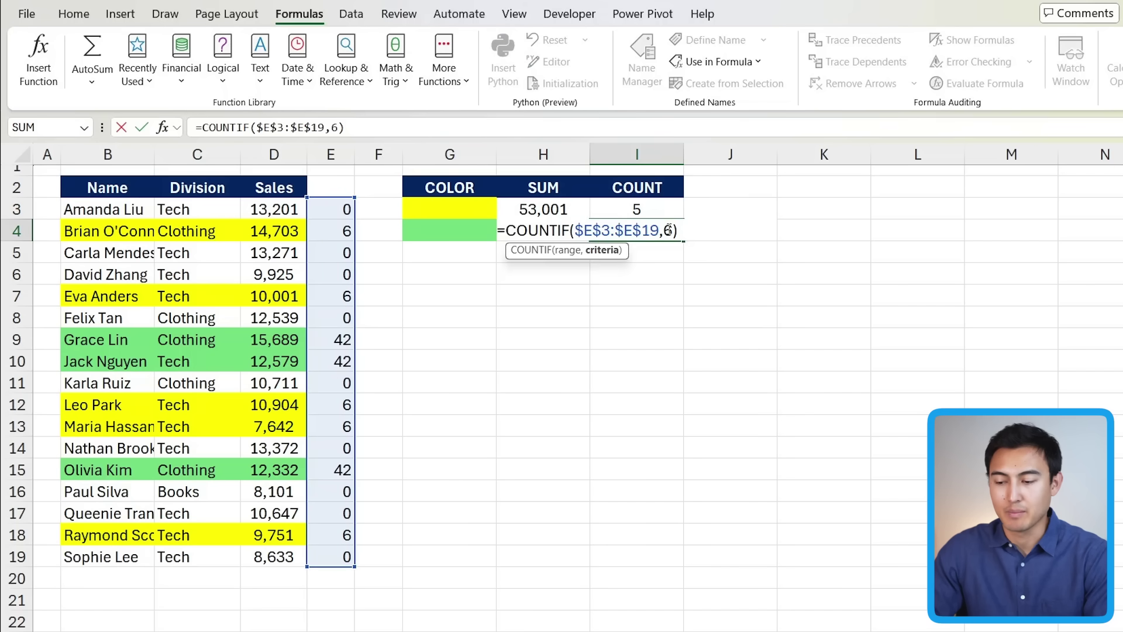
{"action": "key", "text": "BackSpace"}
{"action": "type", "text": "42"}
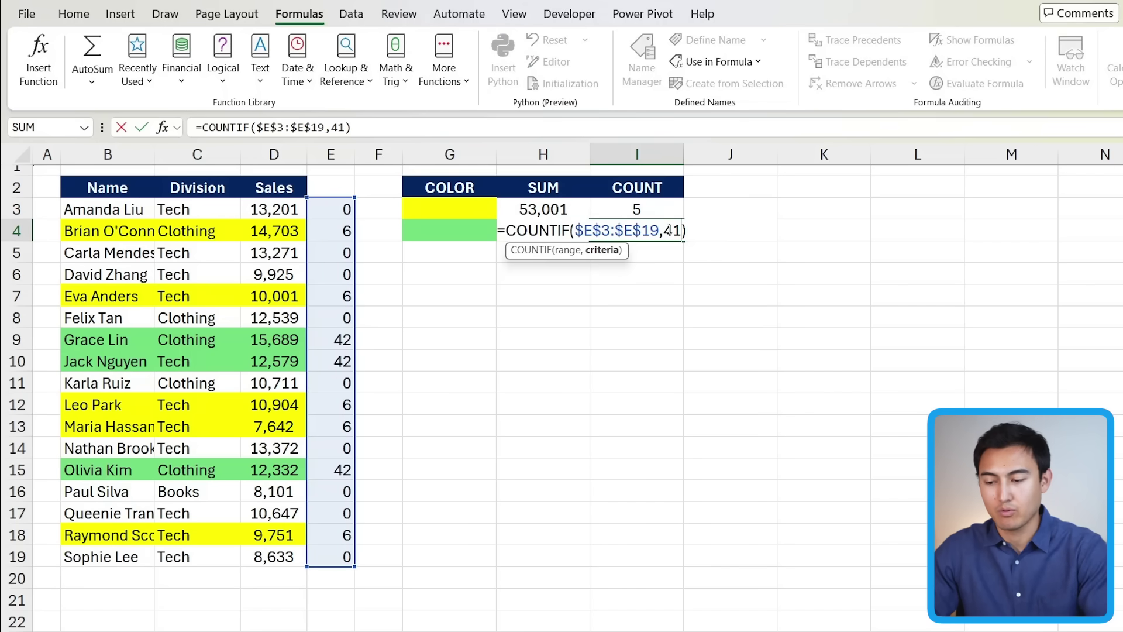
{"action": "key", "text": "Return"}
{"action": "key", "text": "Up"}
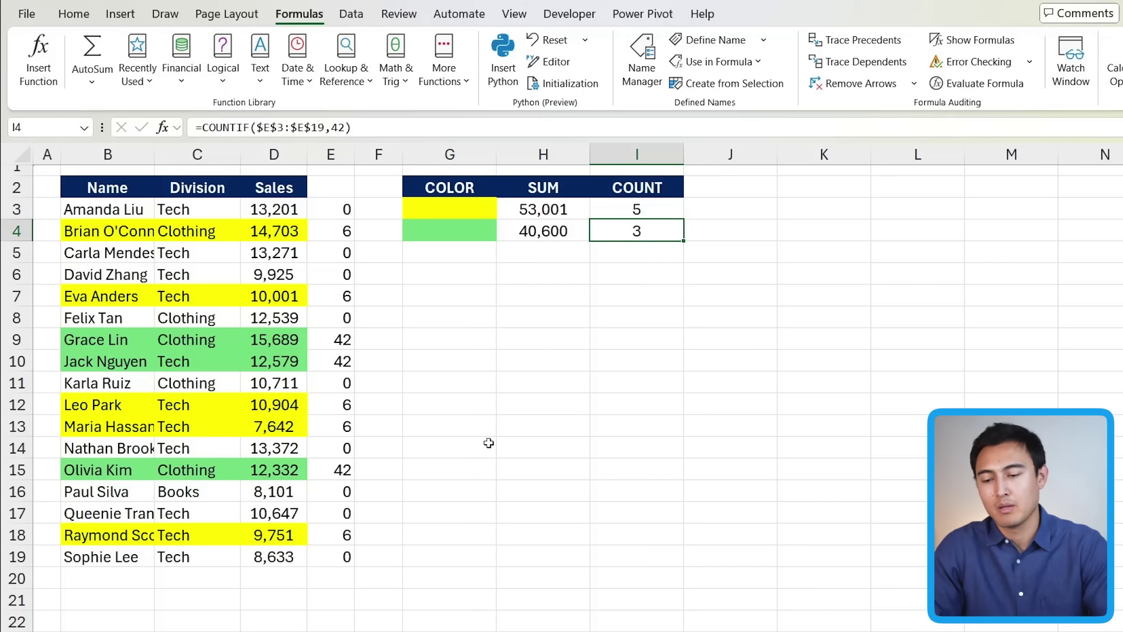
- Hide the colour-code column E, then undo to bring it back
{"action": "left_click", "coordinate": [342, 153]}
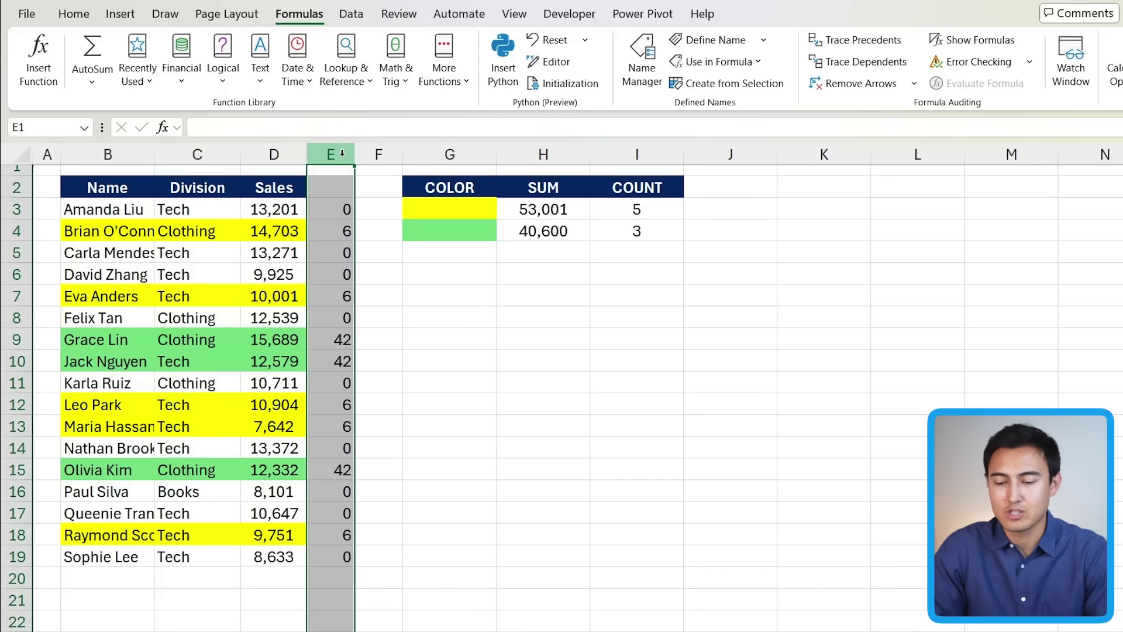
{"action": "right_click", "coordinate": [345, 159]}
{"action": "left_click", "coordinate": [385, 474]}
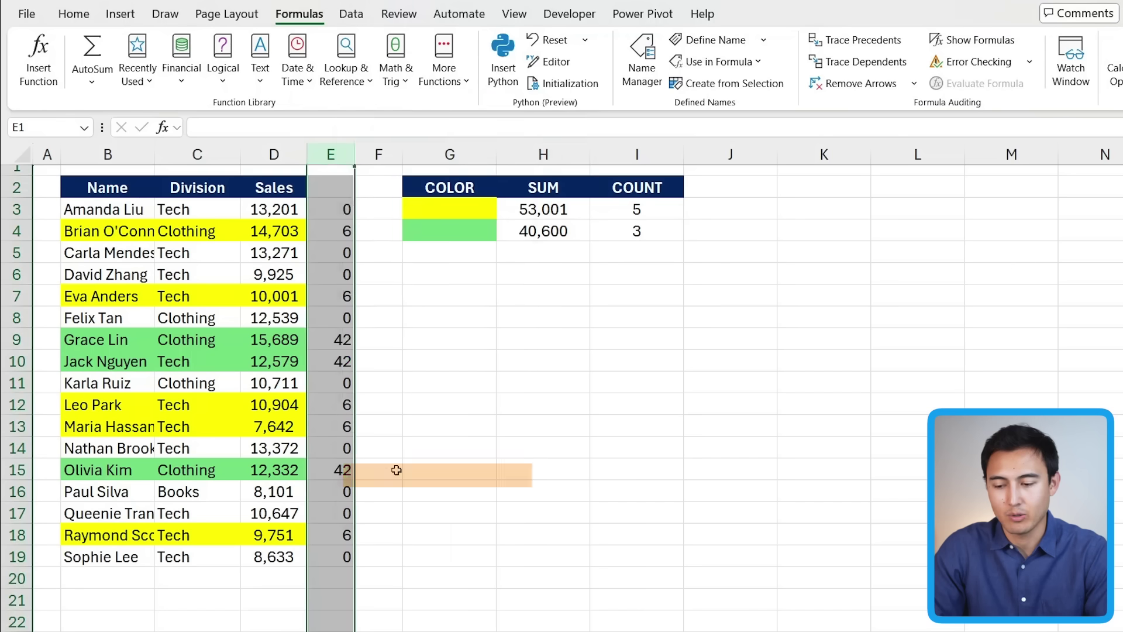
{"action": "key", "text": "ctrl+z"}
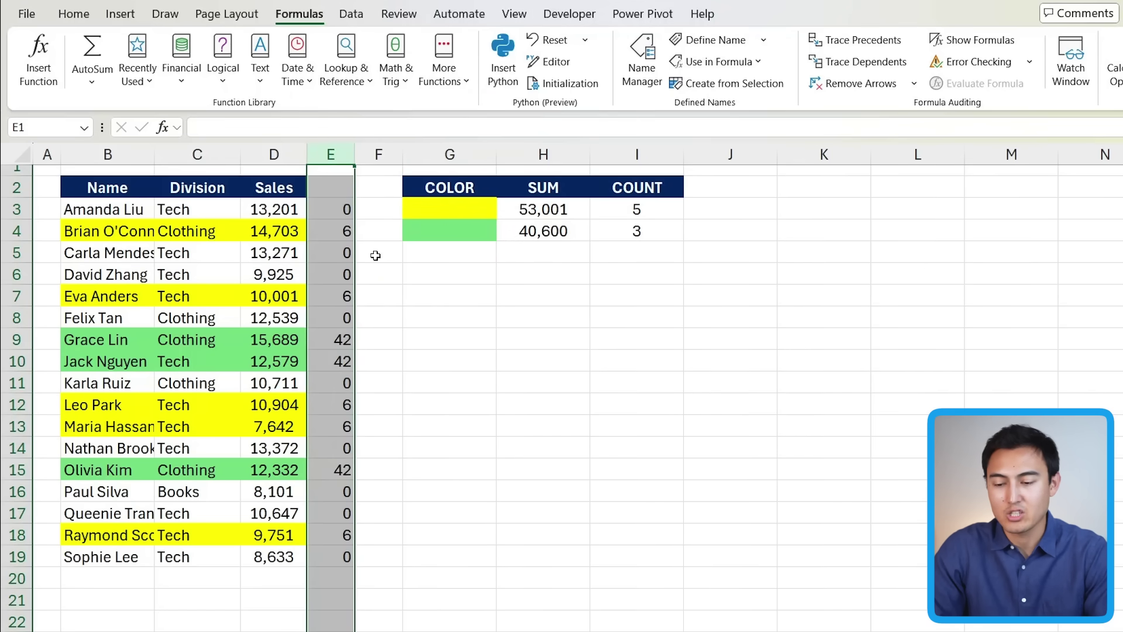
- Give column E's helper numbers a white font colour so they are invisible
{"action": "left_click", "coordinate": [74, 14]}
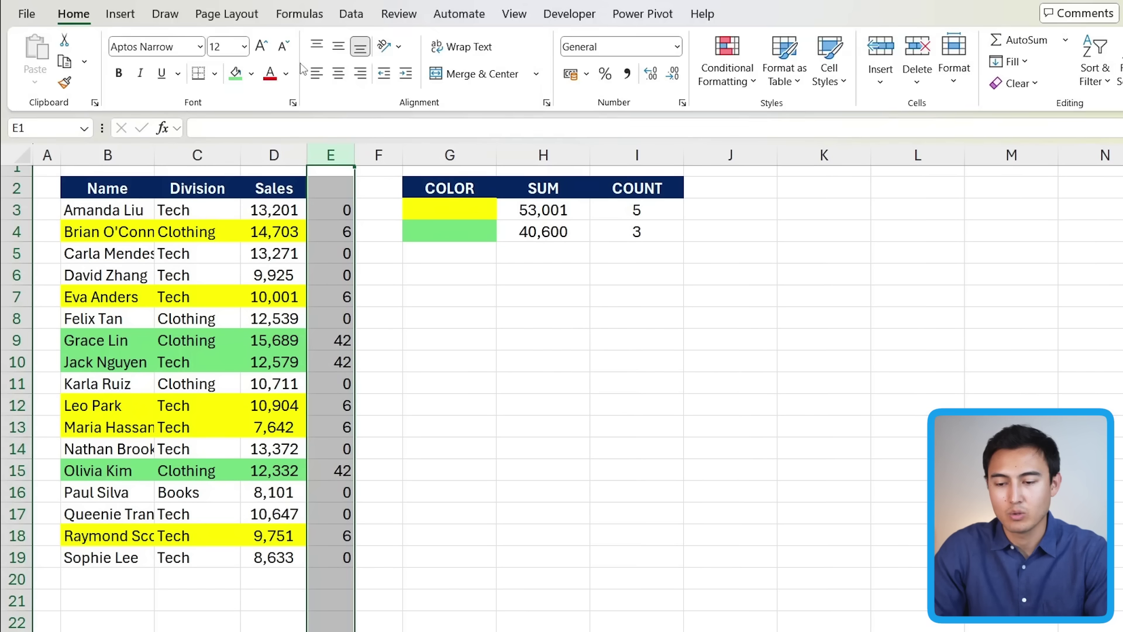
{"action": "left_click", "coordinate": [286, 74]}
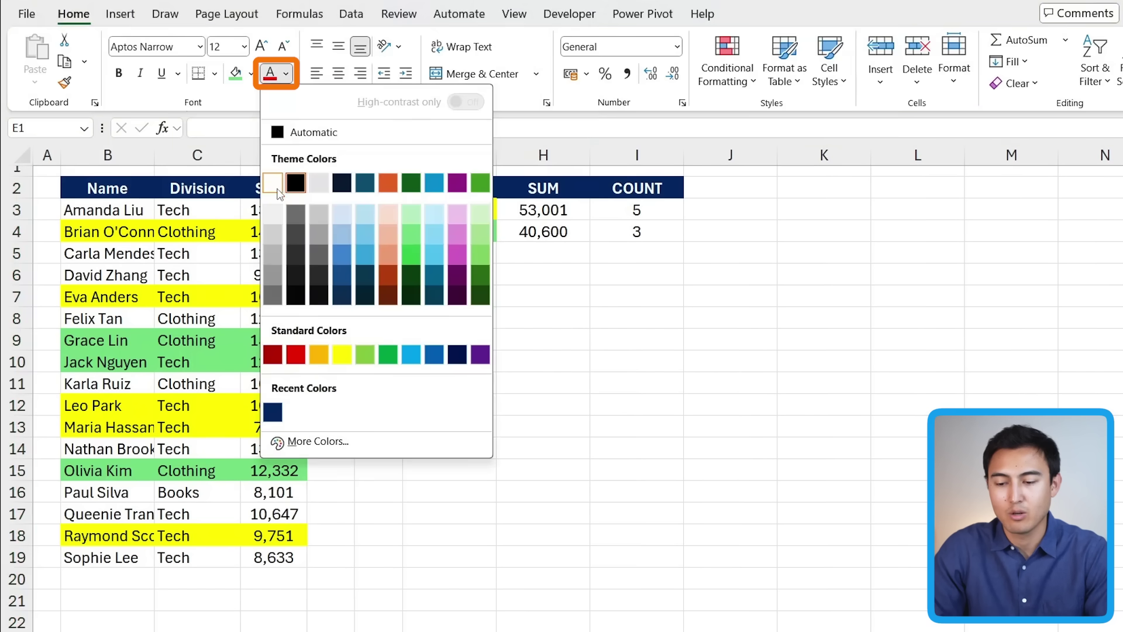
{"action": "left_click", "coordinate": [272, 183]}
{"action": "left_click", "coordinate": [458, 340]}
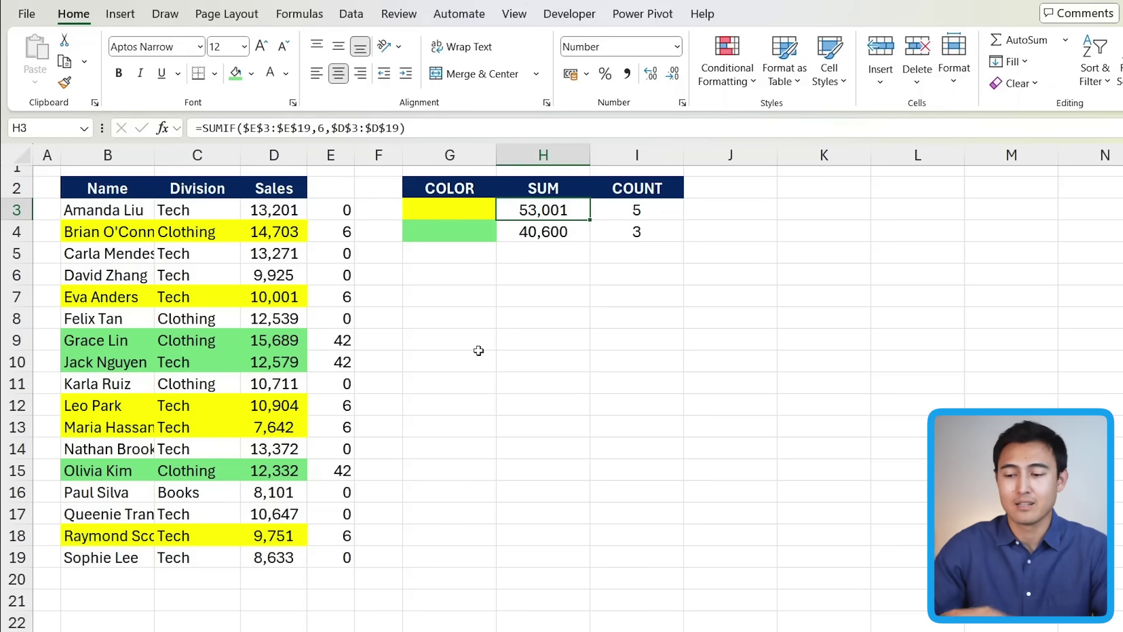
- Change the Color name's definition from GET.CELL(38 to GET.CELL(24, then select the Sales and helper values
{"action": "left_click", "coordinate": [300, 14]}
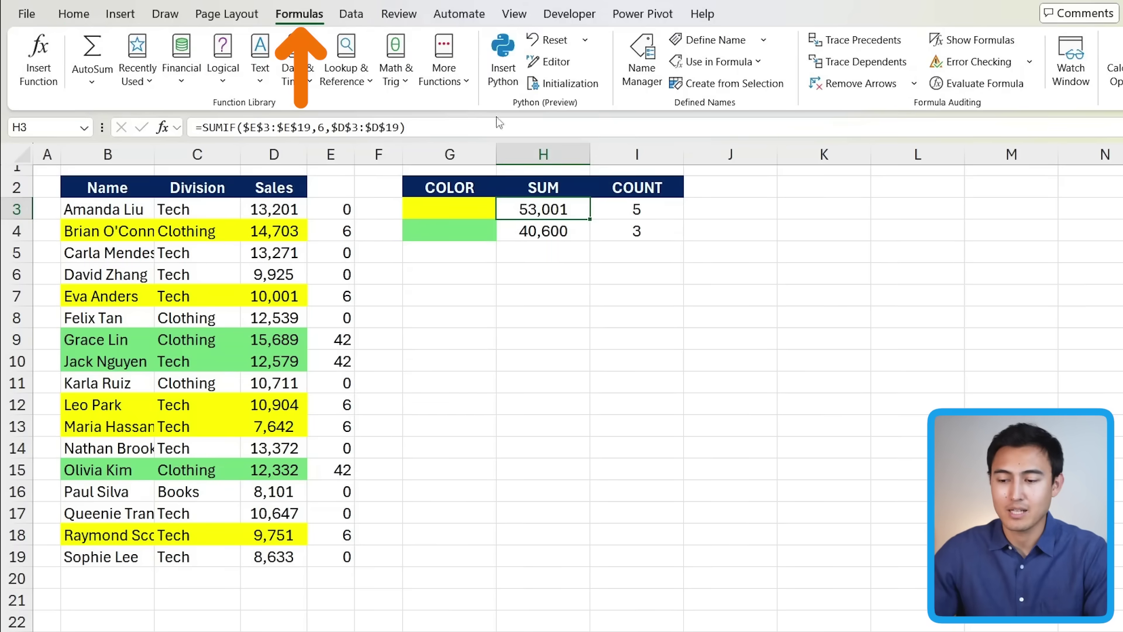
{"action": "left_click", "coordinate": [641, 59]}
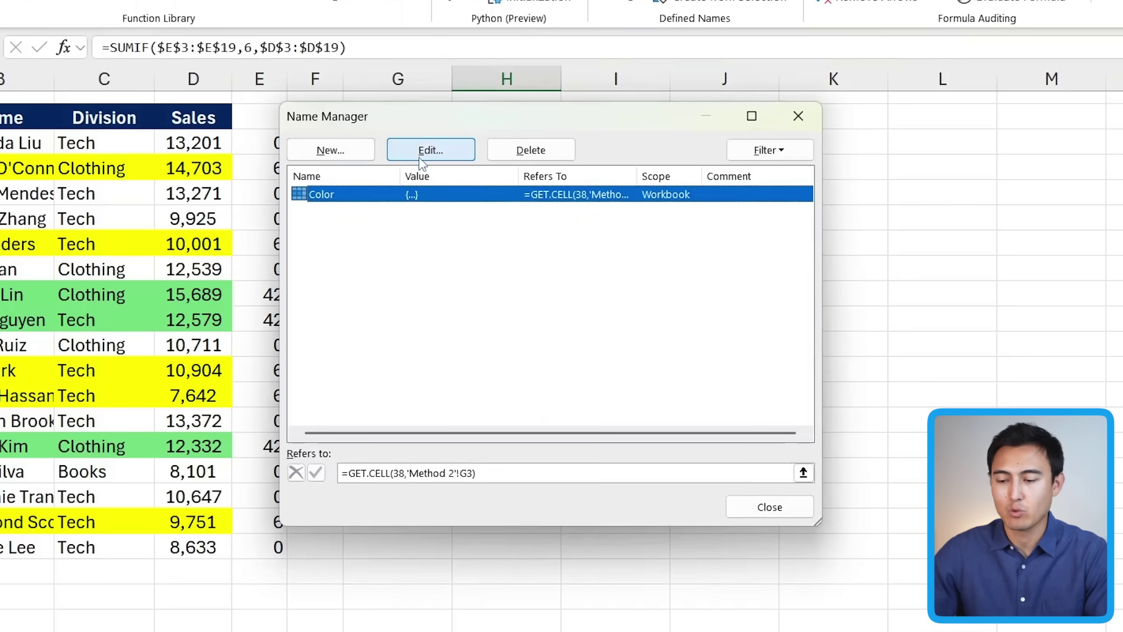
{"action": "left_click", "coordinate": [455, 182]}
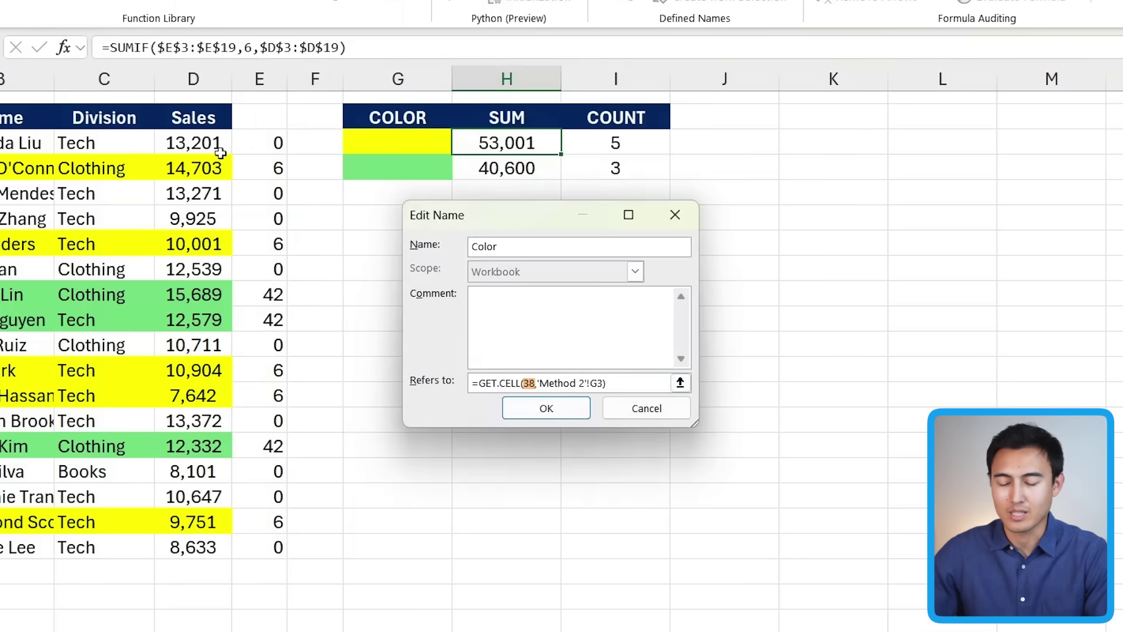
{"action": "left_click", "coordinate": [545, 408]}
{"action": "double_click", "coordinate": [526, 383]}
{"action": "type", "text": "24"}
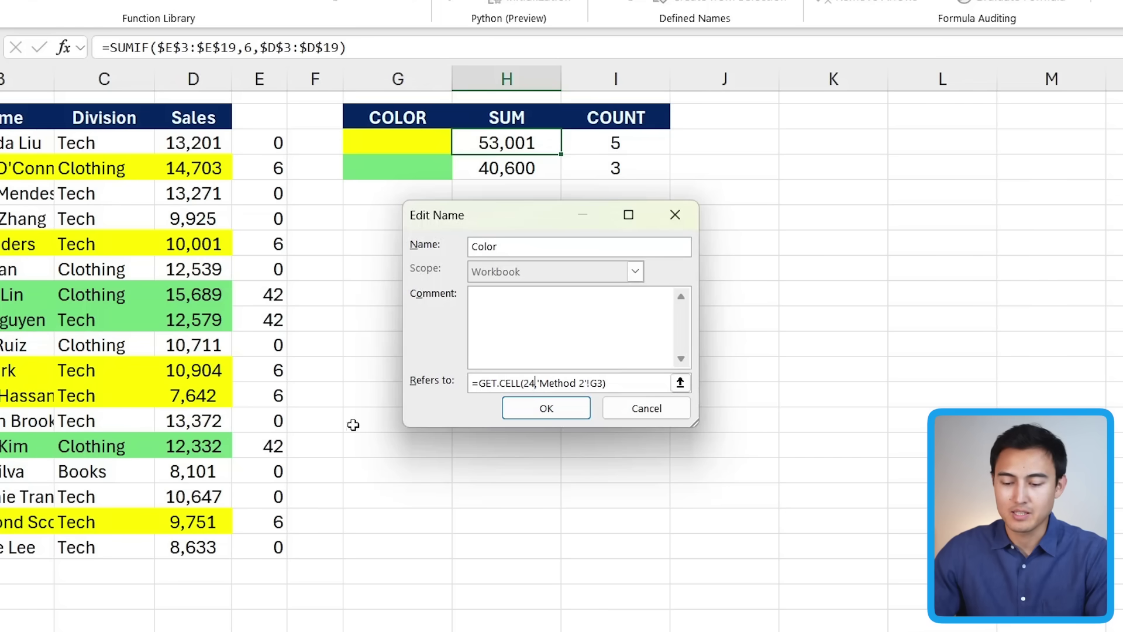
{"action": "left_click", "coordinate": [546, 409]}
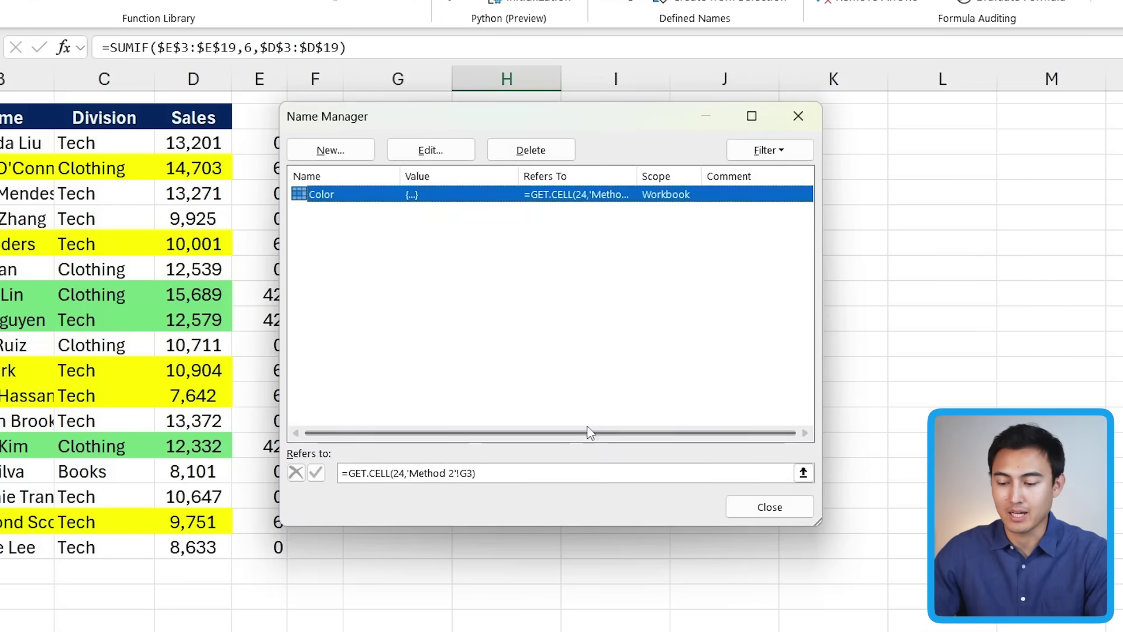
{"action": "left_click", "coordinate": [734, 506]}
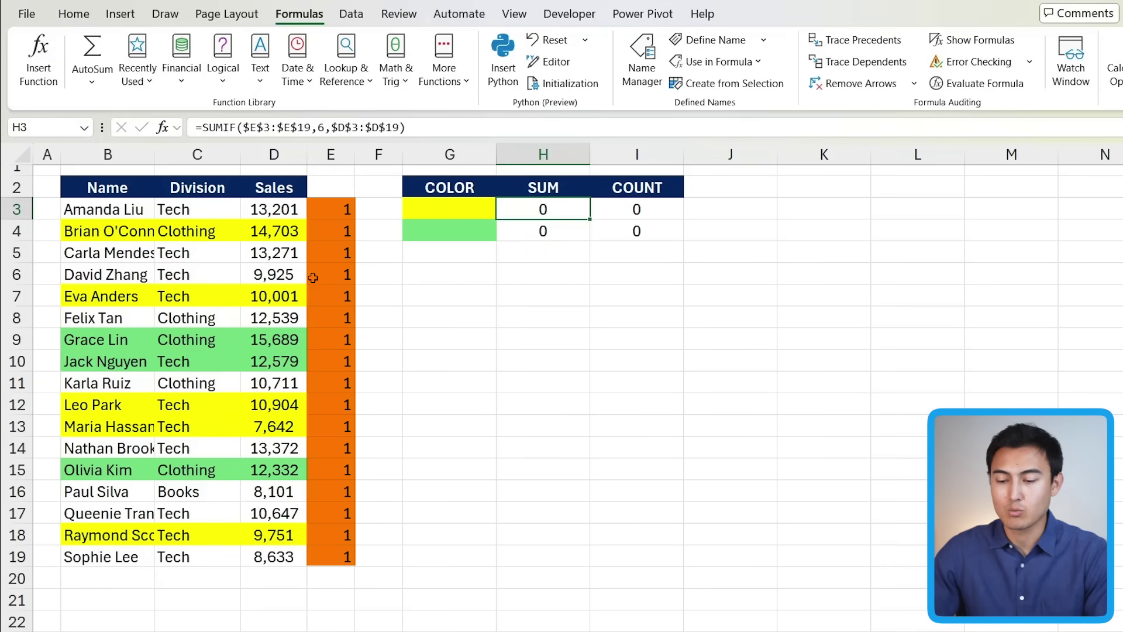
{"action": "left_click_drag", "start_coordinate": [270, 200], "coordinate": [251, 380]}
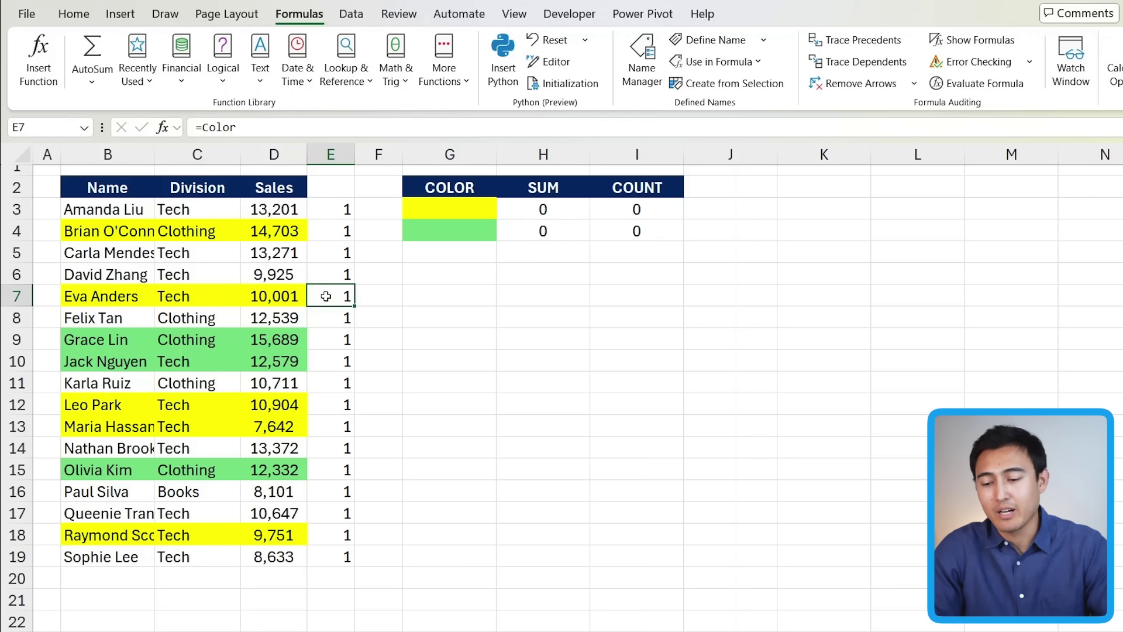
{"action": "left_click_drag", "start_coordinate": [331, 208], "coordinate": [364, 388]}
- Enter =SumColor($D$3:$D$19,F3) in G3 to total the yellow rows' sales
{"action": "left_click", "coordinate": [531, 218]}
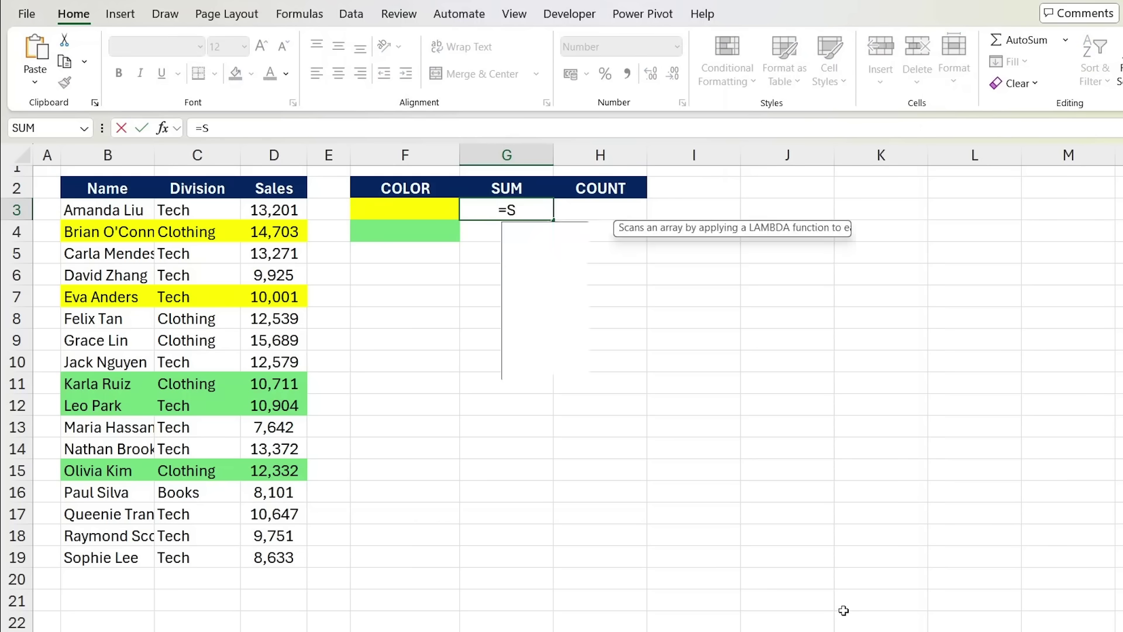
{"action": "key", "text": "Left"}
{"action": "key", "text": "Left"}
{"action": "key", "text": "Left"}
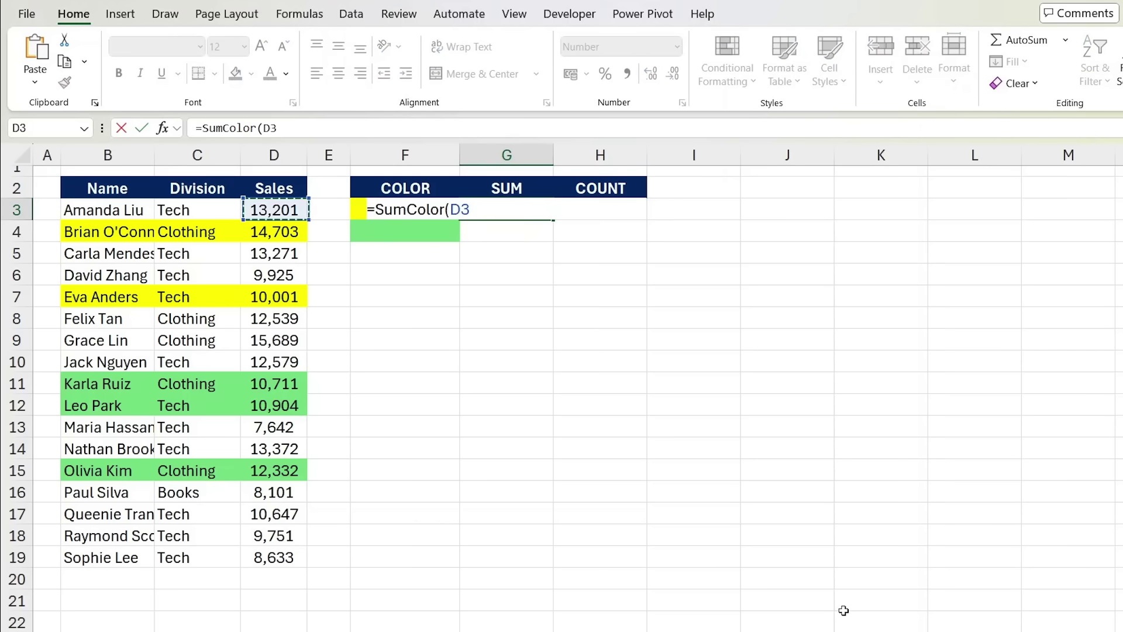
{"action": "key", "text": "ctrl+shift+Down"}
{"action": "key", "text": "F4"}
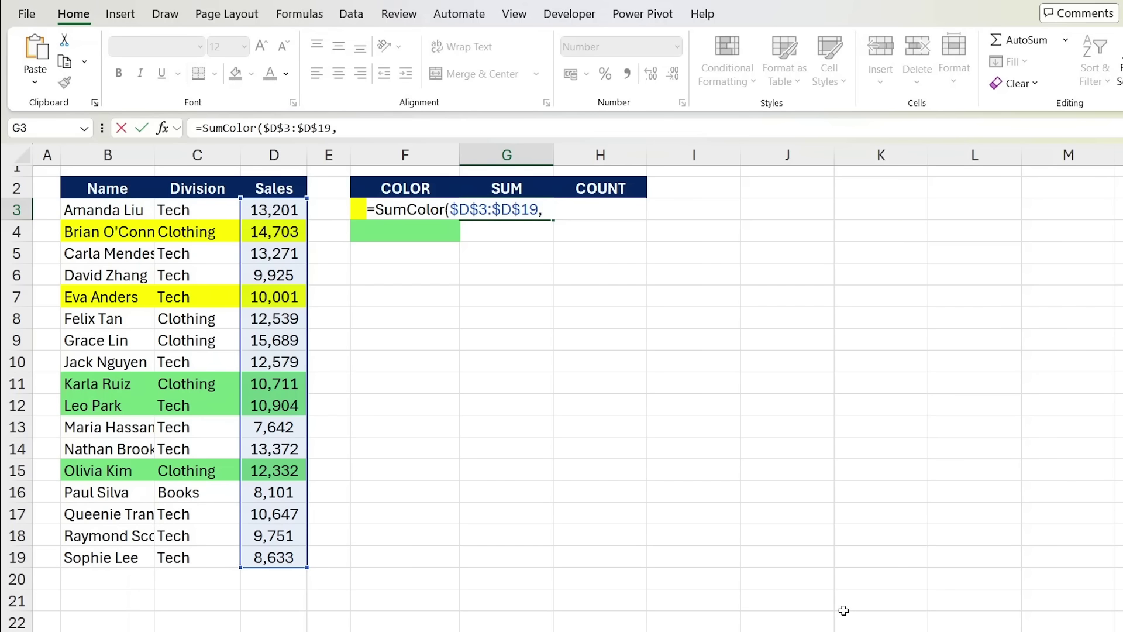
{"action": "key", "text": "Left"}
{"action": "key", "text": "ctrl+Return"}
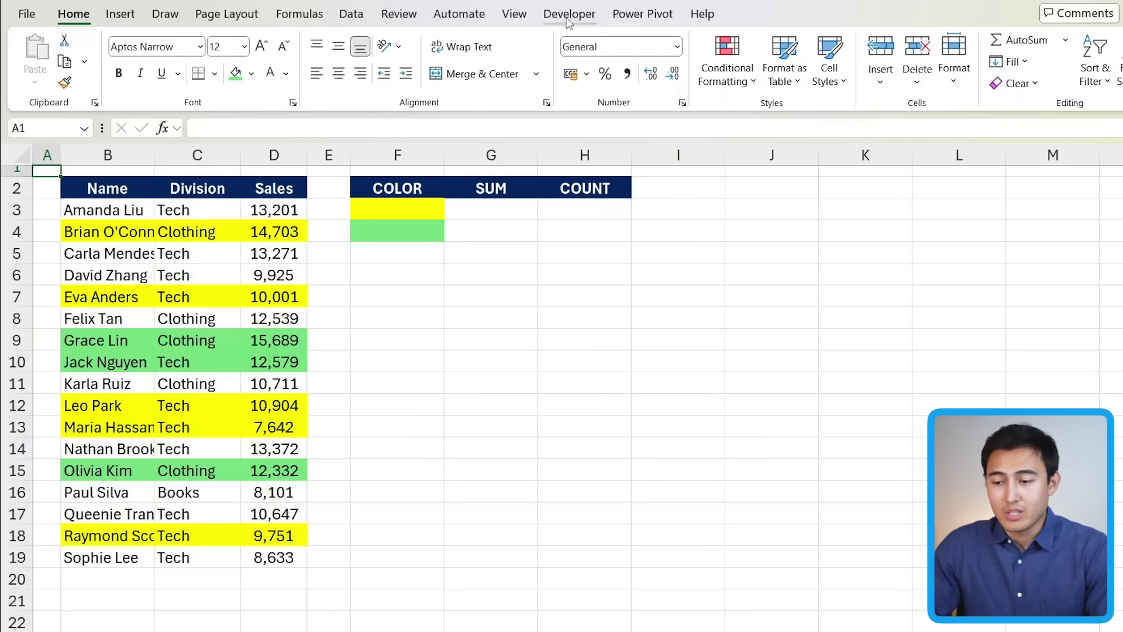
- Enable the Developer tab through Customize the Ribbon and switch to it
{"action": "left_click", "coordinate": [567, 20]}
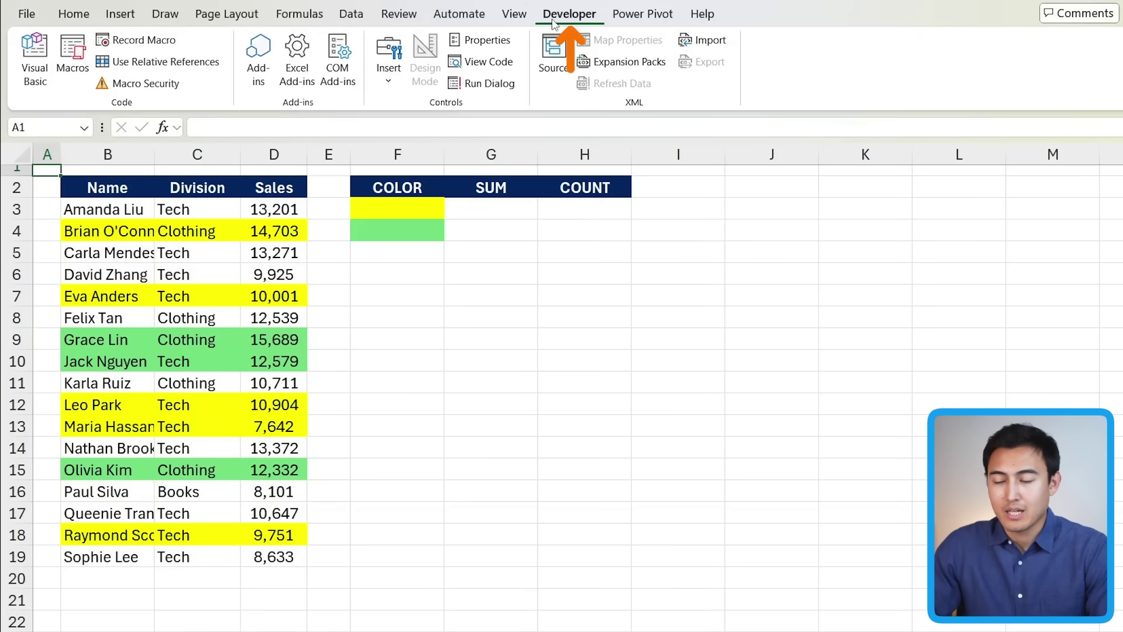
{"action": "left_click", "coordinate": [73, 13]}
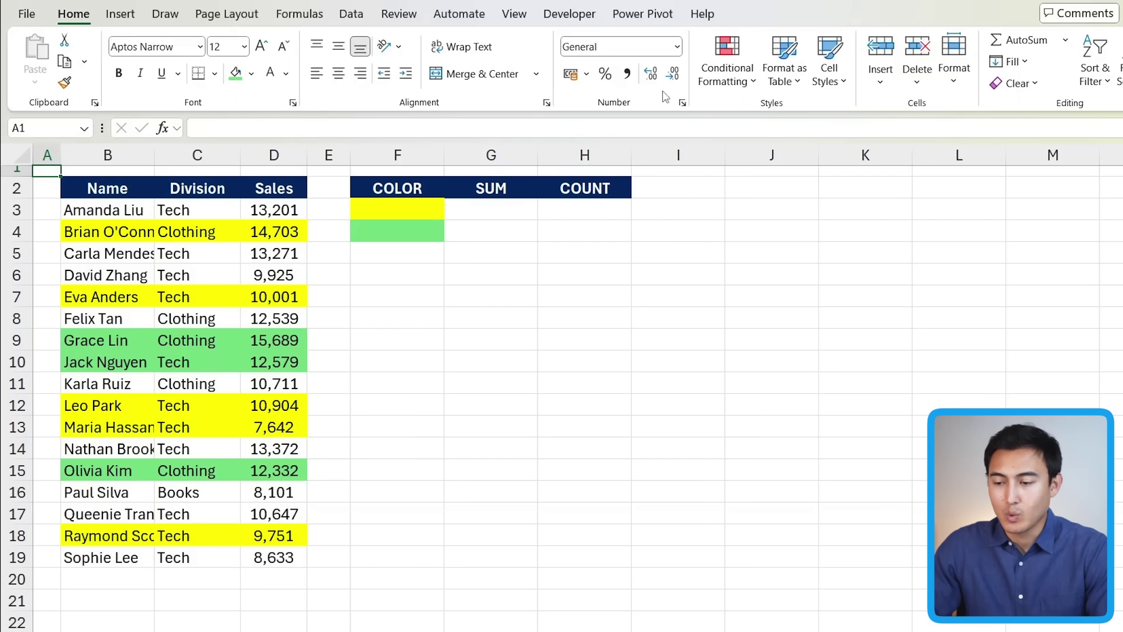
{"action": "right_click", "coordinate": [660, 109]}
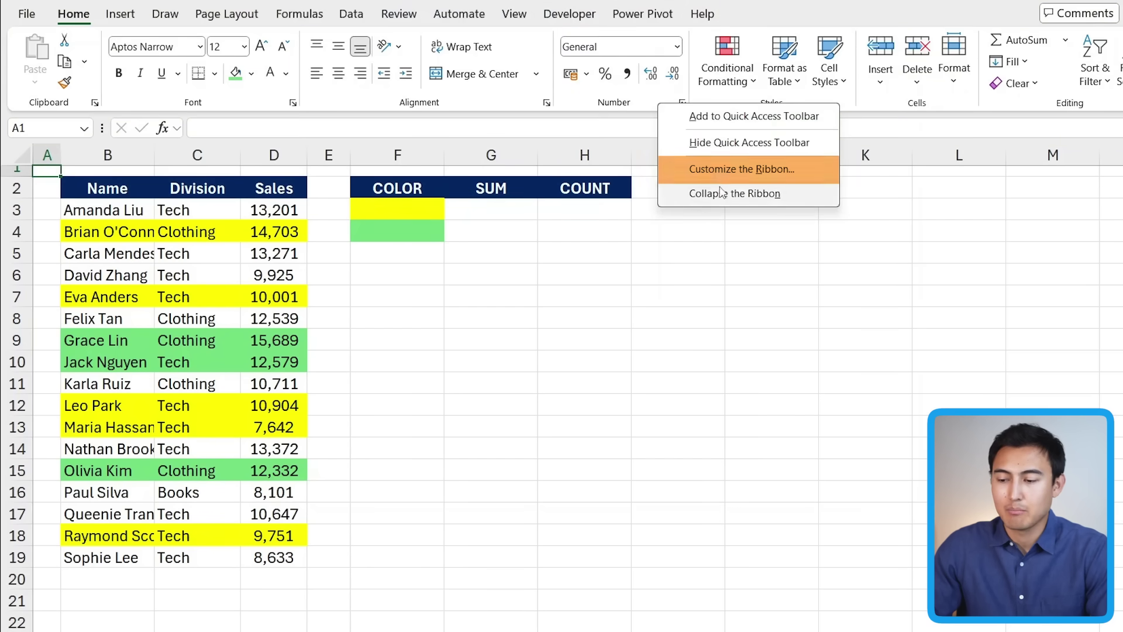
{"action": "left_click", "coordinate": [709, 169]}
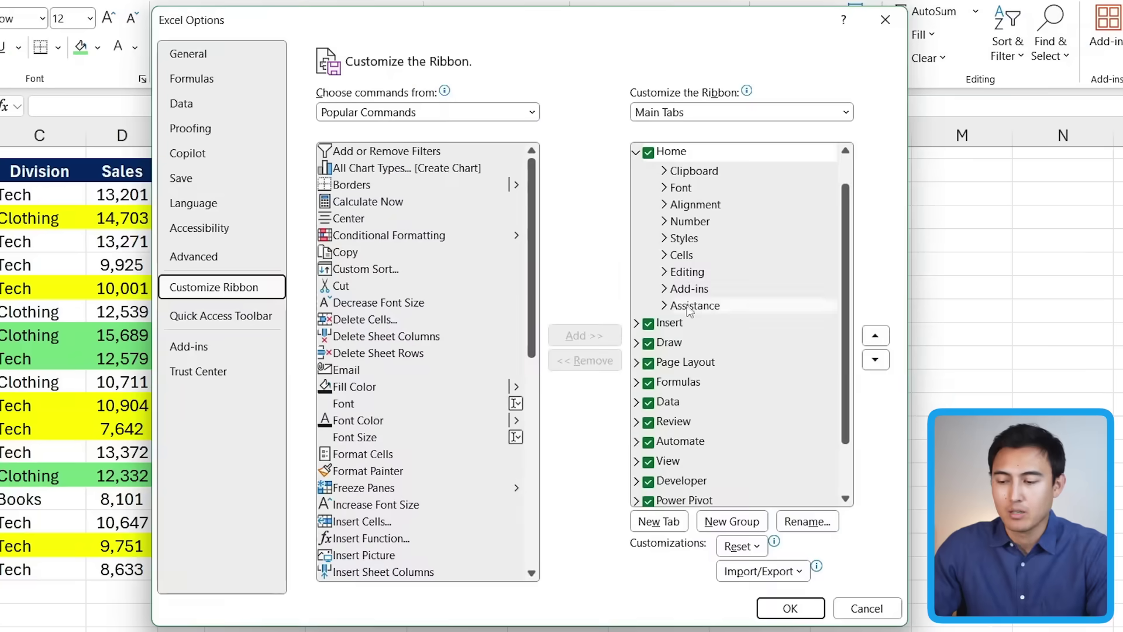
{"action": "scroll", "coordinate": [748, 393], "scroll_direction": "down", "scroll_amount": 2}
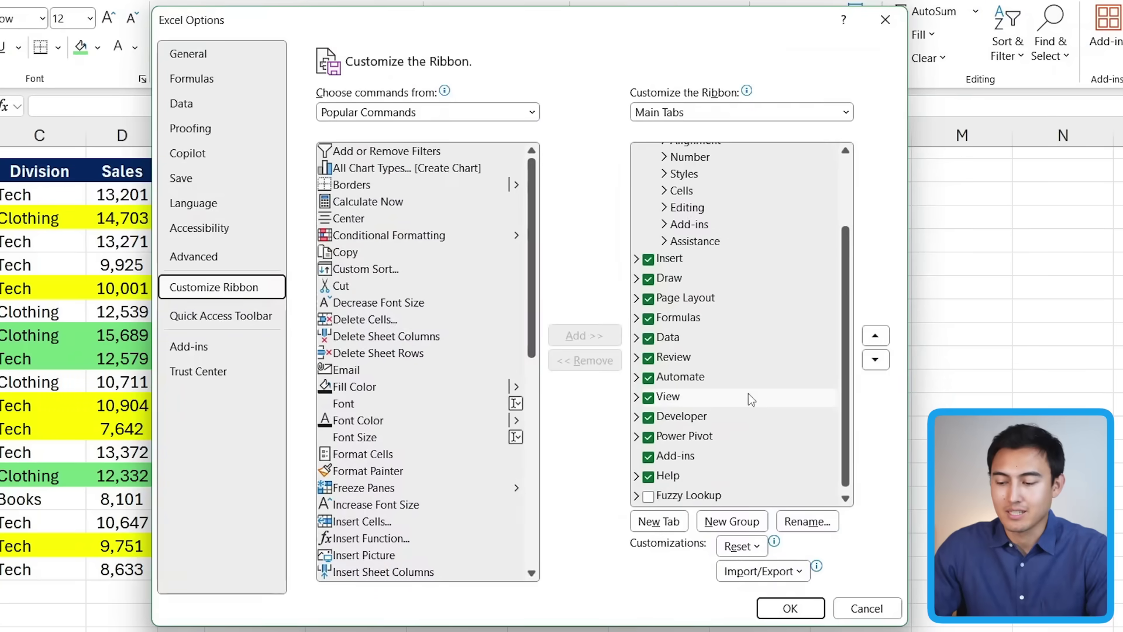
{"action": "left_click", "coordinate": [648, 417]}
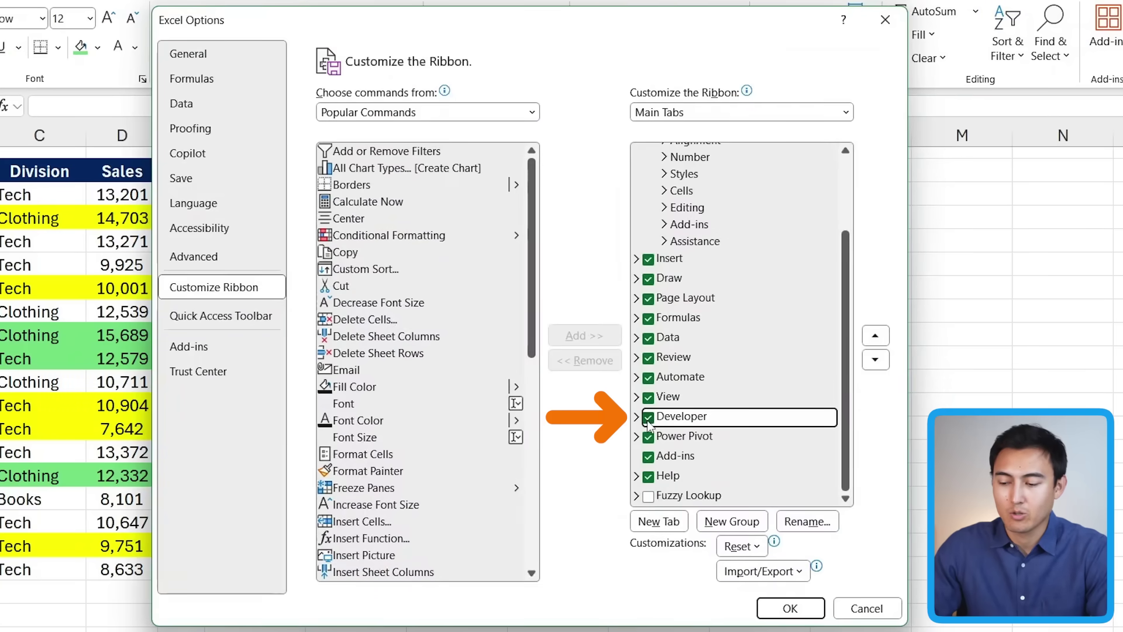
{"action": "left_click", "coordinate": [647, 418]}
{"action": "left_click", "coordinate": [790, 608]}
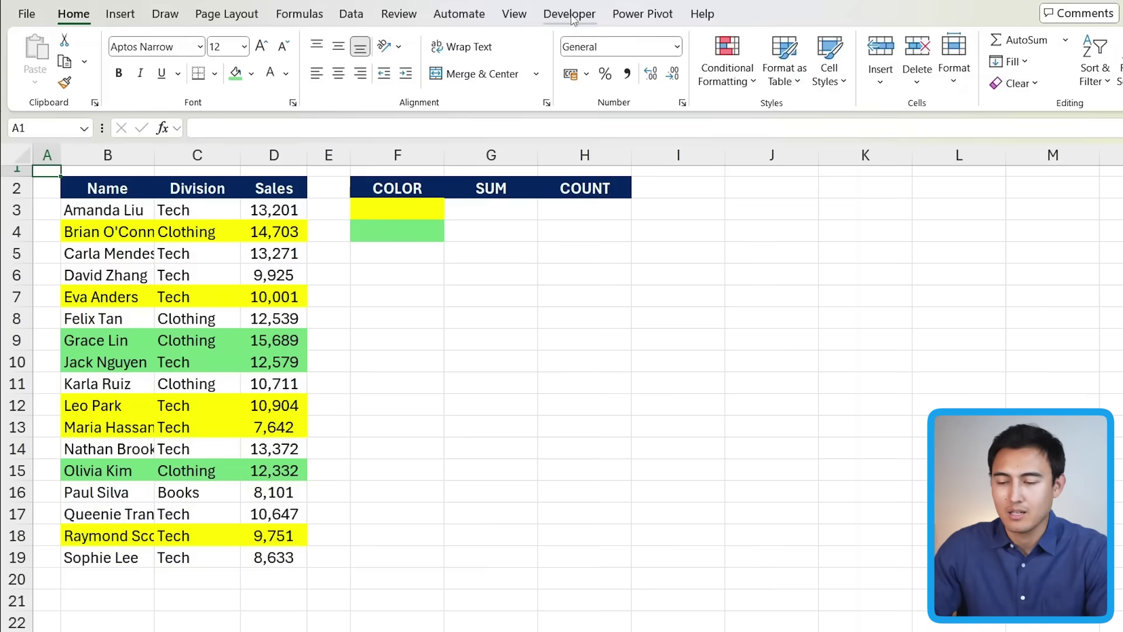
{"action": "left_click", "coordinate": [539, 7]}
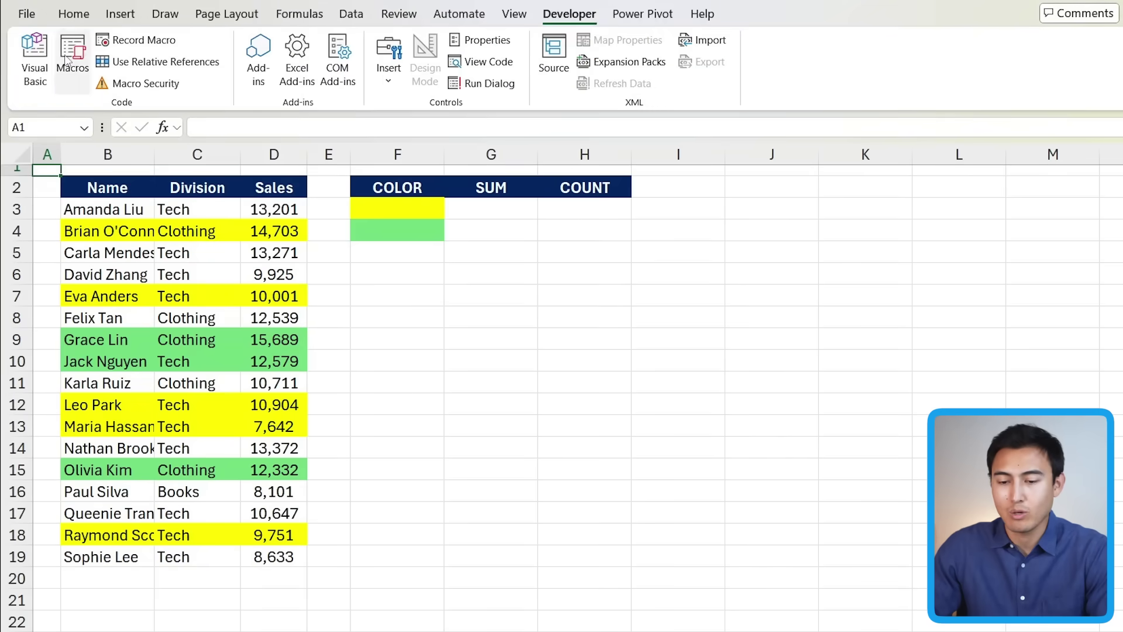
- Insert a new module in the VBA editor and paste the CountColor and SumColor functions
{"action": "left_click", "coordinate": [35, 66]}
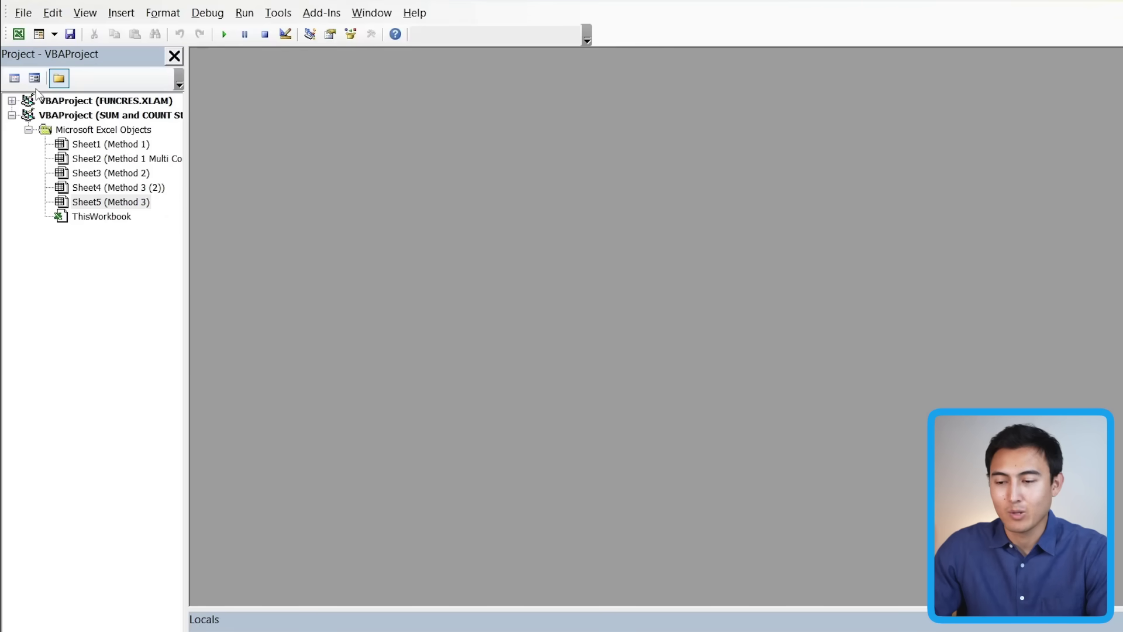
{"action": "left_click", "coordinate": [110, 20]}
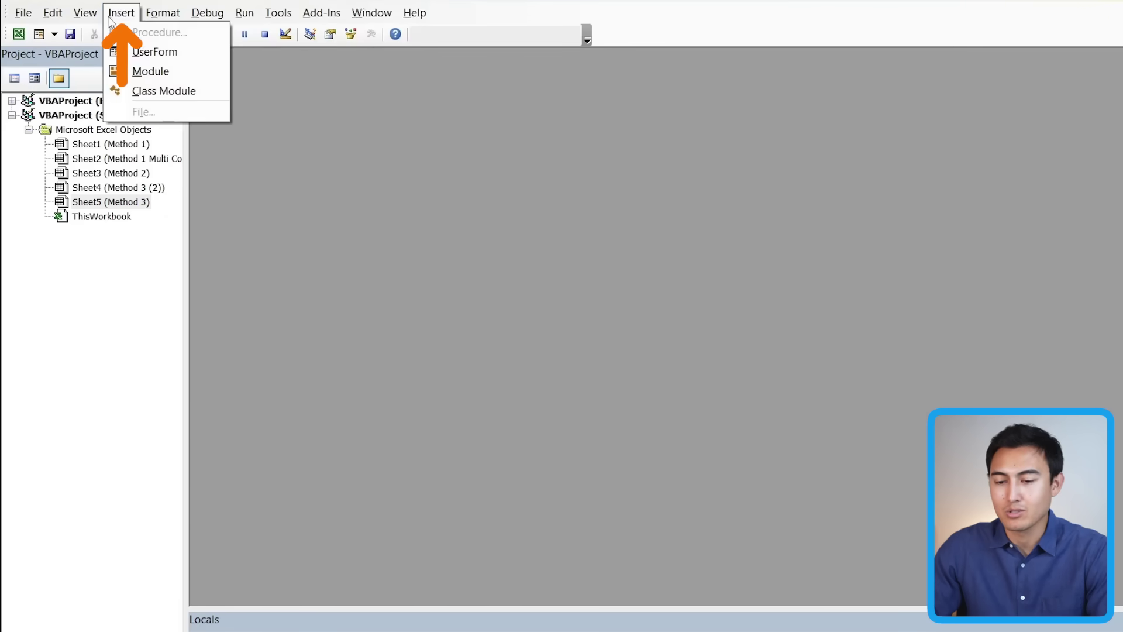
{"action": "left_click", "coordinate": [141, 72]}
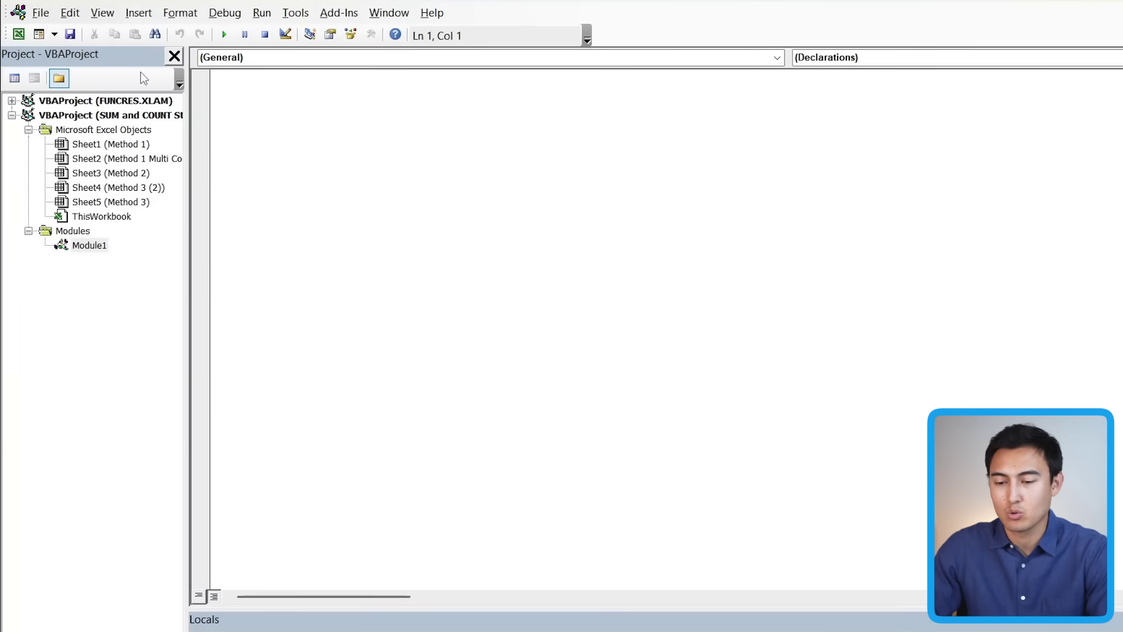
{"action": "type", "text": "Function CountColor(rng As Range, colorCell As Range) As Long     Dim cell As Range, count As Long     count = 0      For Each cell In rng         If cell.Interior.Color = colorCell.Interior.Color Then             count = count + 1         End If     Next cell      CountColor = count End Function  Function SumColor(rng As Range, colorCell As Range) As Double     Dim cell As Range, total As Double     total = 0      For Each cell In rng         If cell.Interior.Color = colorCell.Interior.Color Then             If IsNumeric(cell.Value) Then                 total = total + cell.Value             End If         End If     Next cell      SumColor = total End Function"}
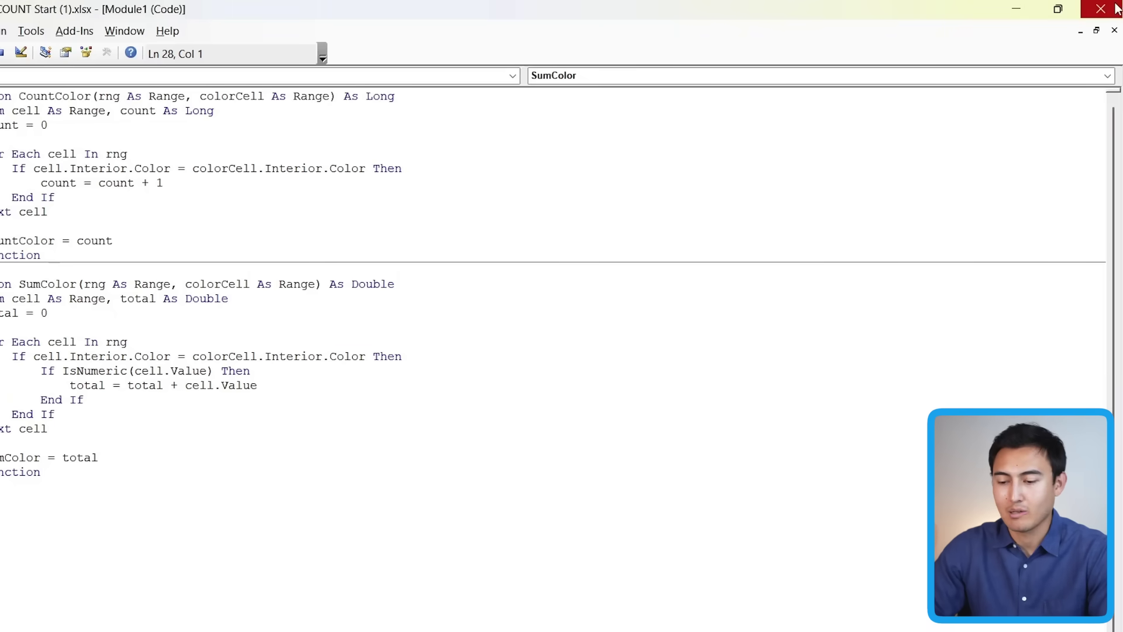
- Enter =SumColor($D$3:$D$19,F3) in G3 for the yellow total of 53,001
{"action": "left_click", "coordinate": [1115, 7]}
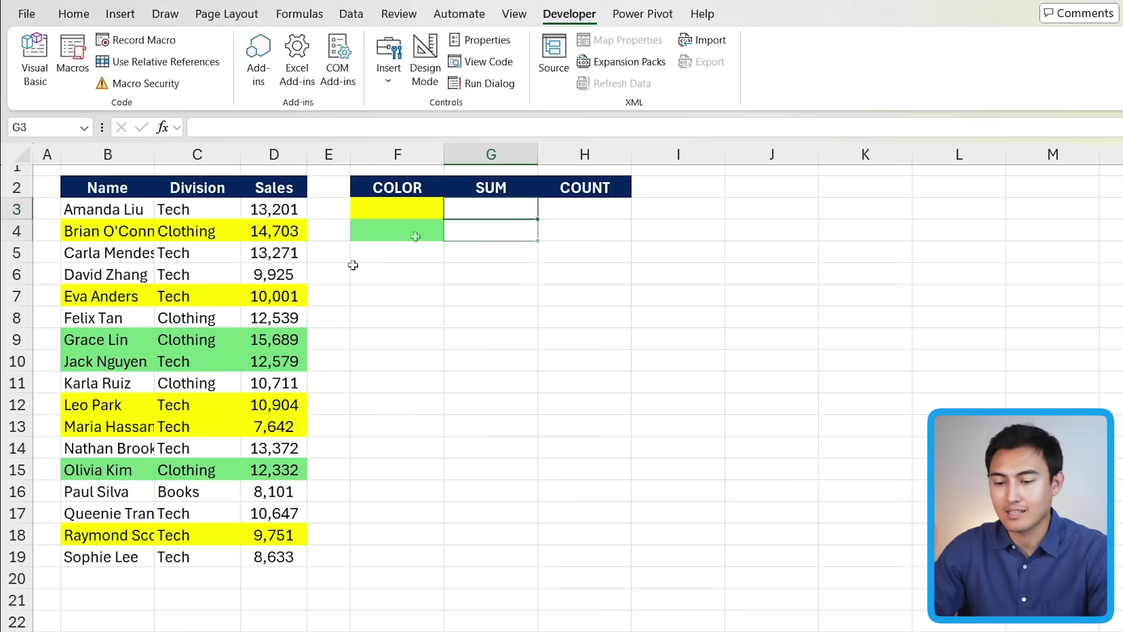
{"action": "type", "text": "=sum"}
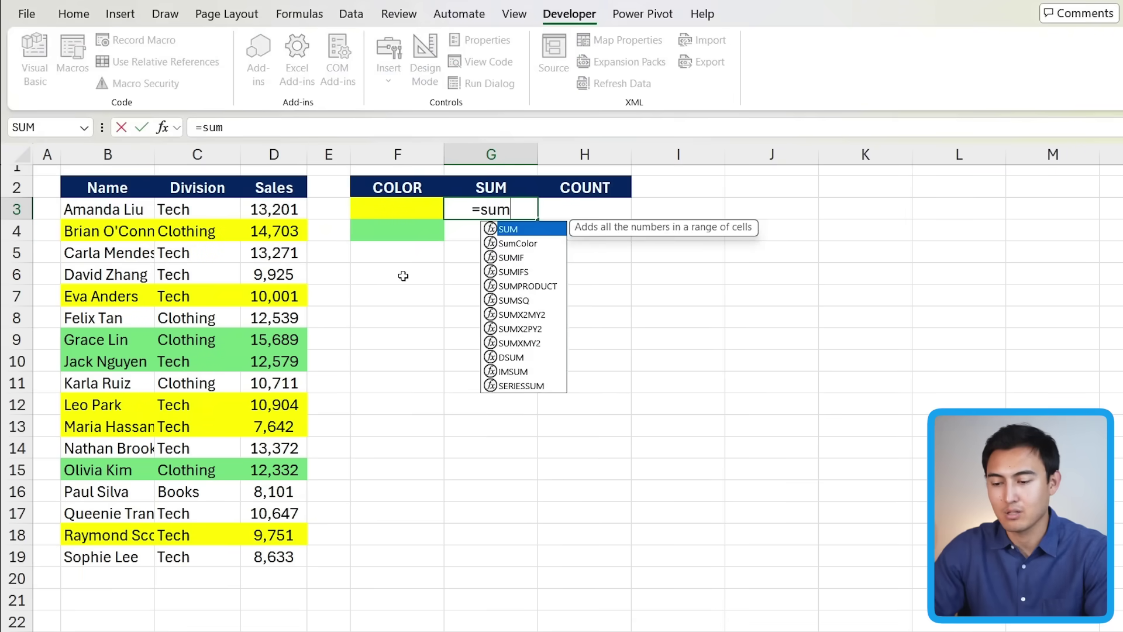
{"action": "type", "text": "c"}
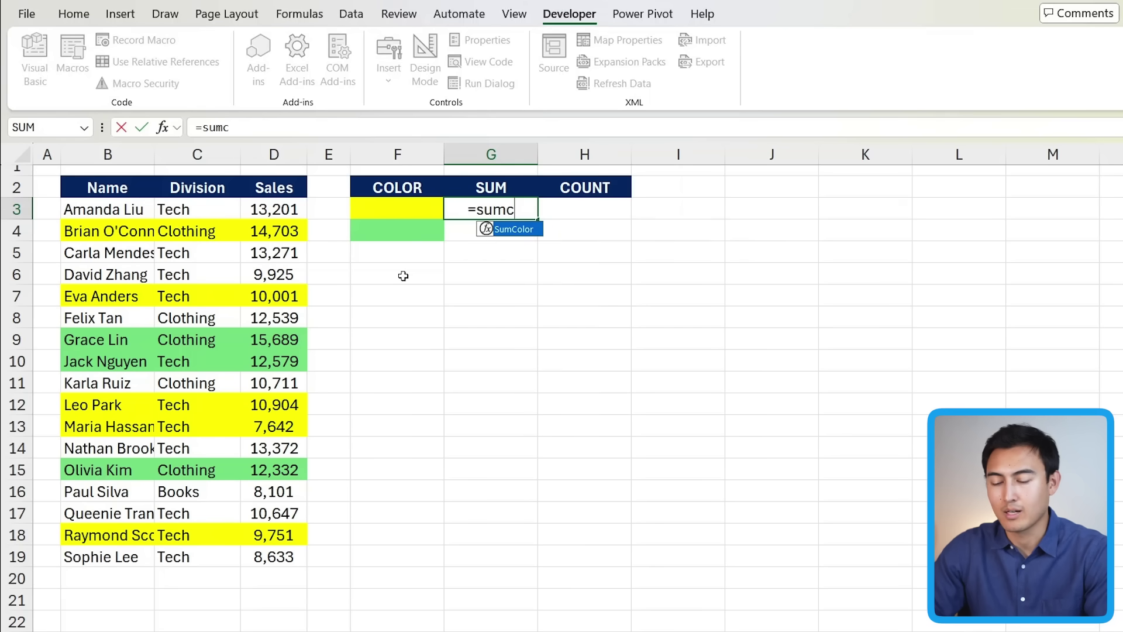
{"action": "double_click", "coordinate": [485, 232]}
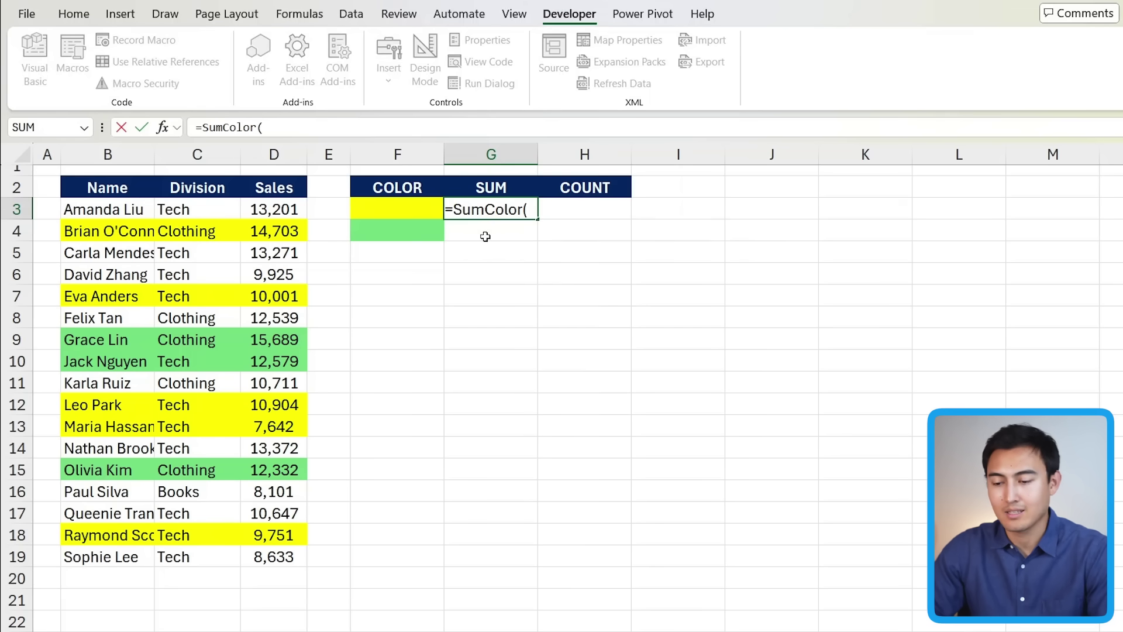
{"action": "left_click", "coordinate": [271, 209]}
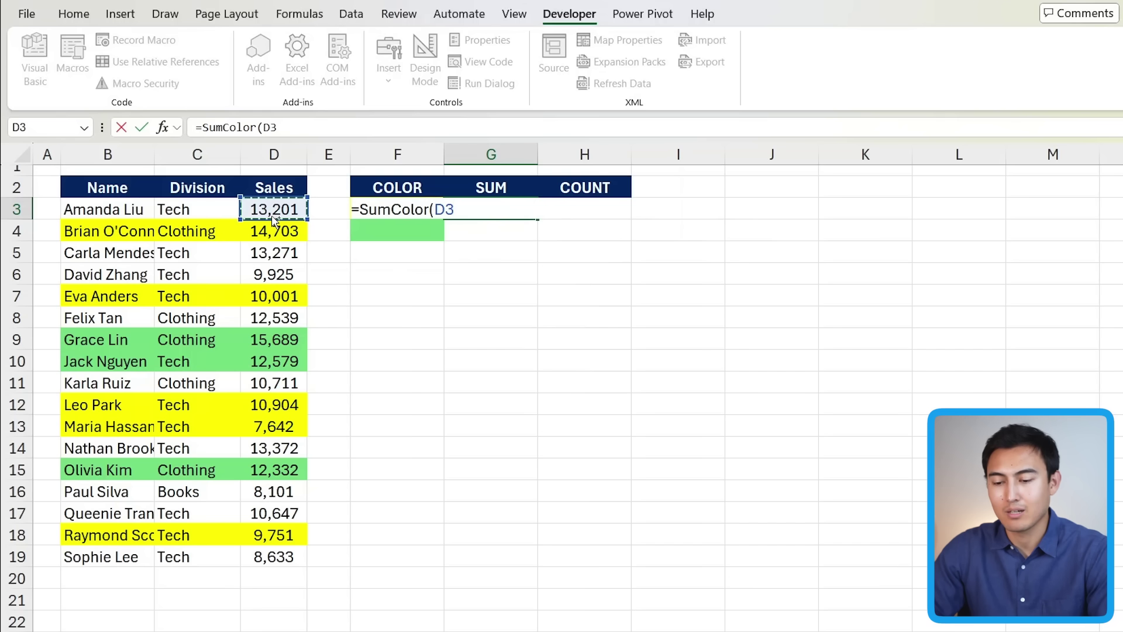
{"action": "key", "text": "ctrl+shift+Down"}
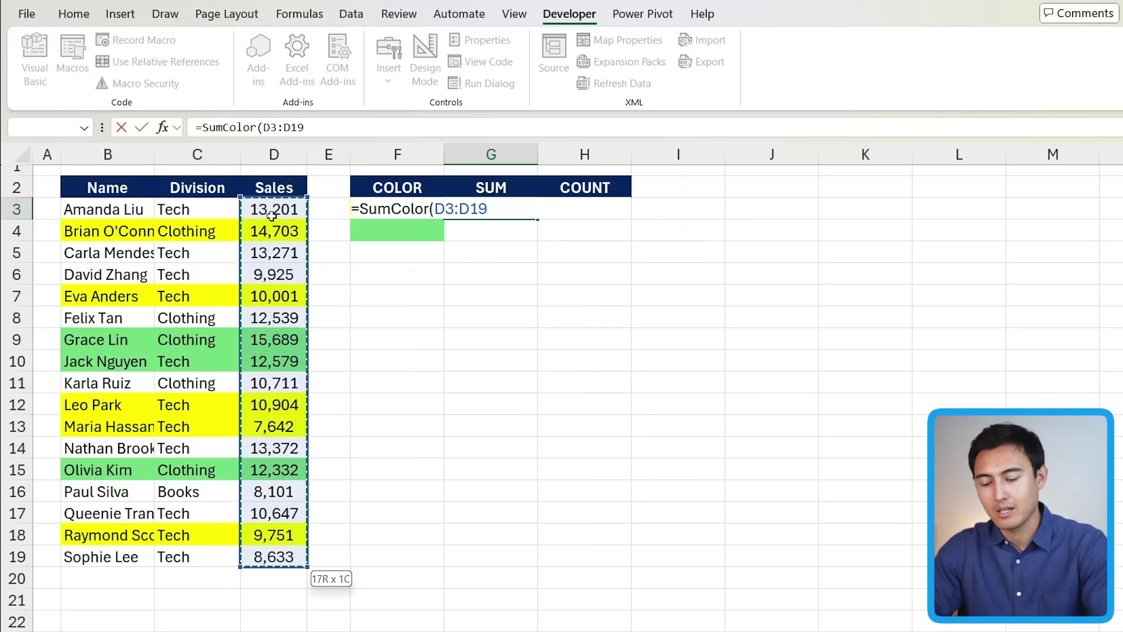
{"action": "key", "text": "F4"}
{"action": "type", "text": ","}
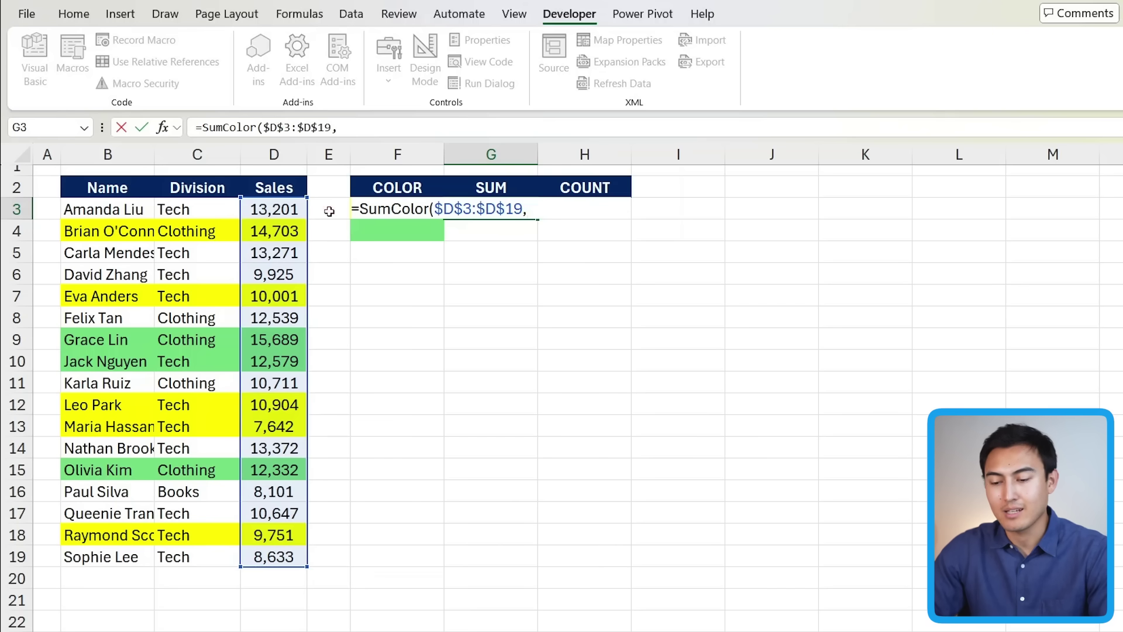
{"action": "key", "text": "Left"}
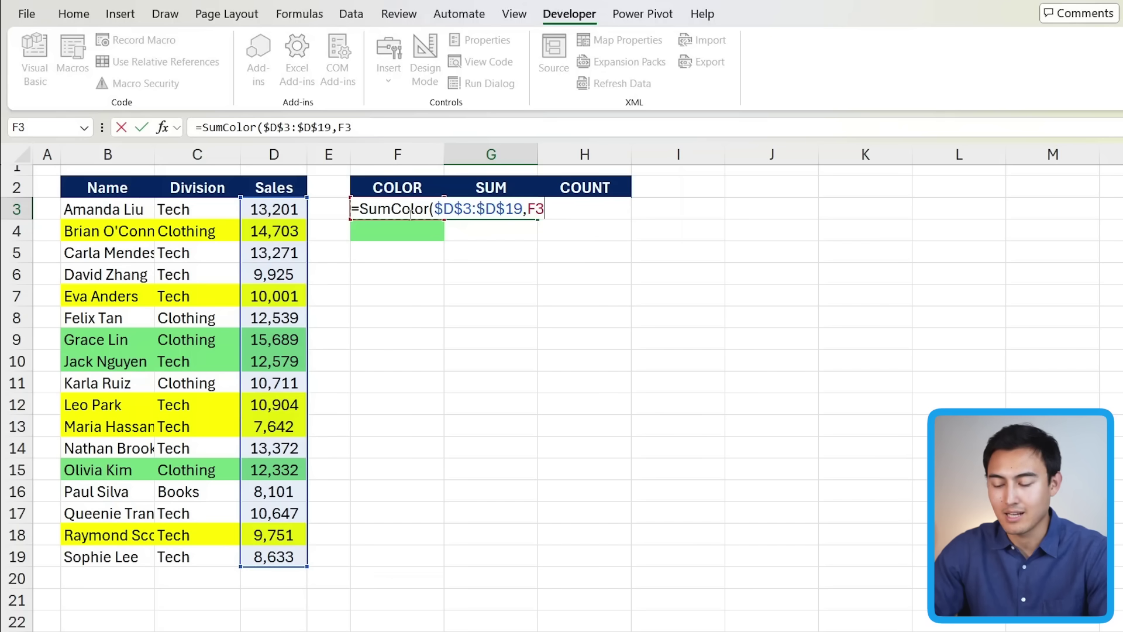
{"action": "key", "text": "Return"}
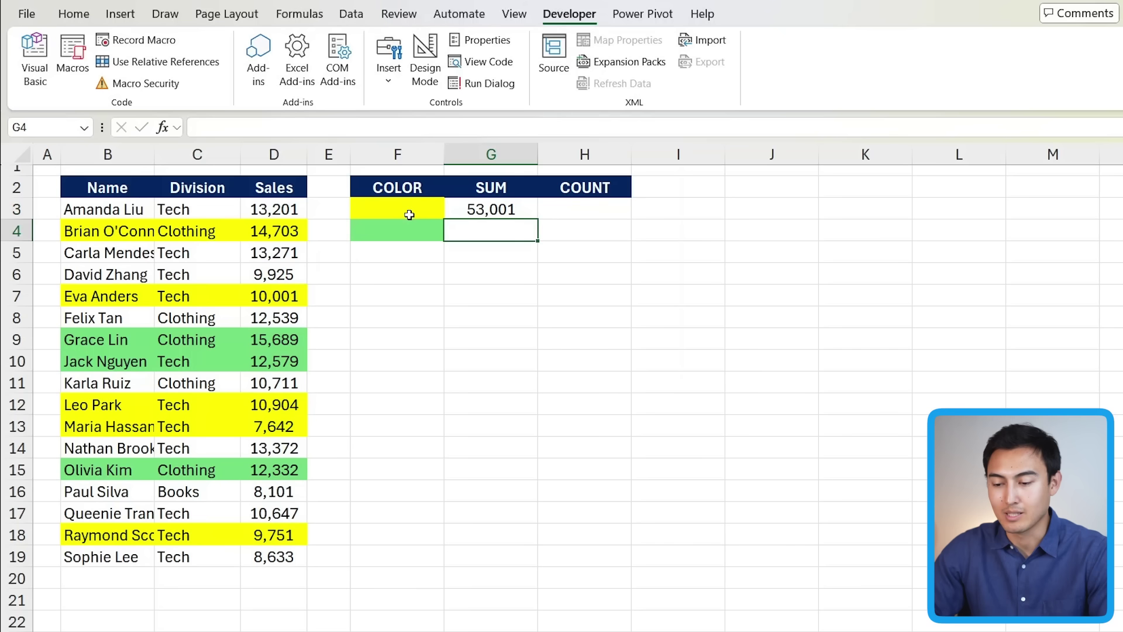
- Copy the SumColor formula down to G4 for the green total of 40,600
{"action": "left_click", "coordinate": [529, 211]}
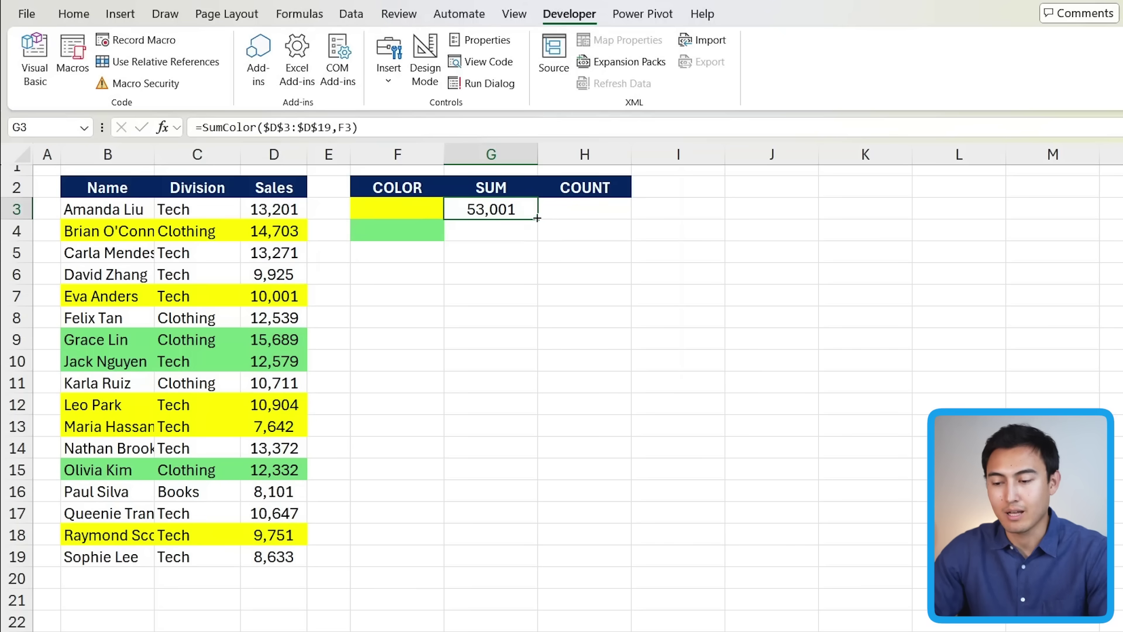
{"action": "left_click_drag", "start_coordinate": [539, 218], "coordinate": [541, 248]}
{"action": "left_click", "coordinate": [487, 231]}
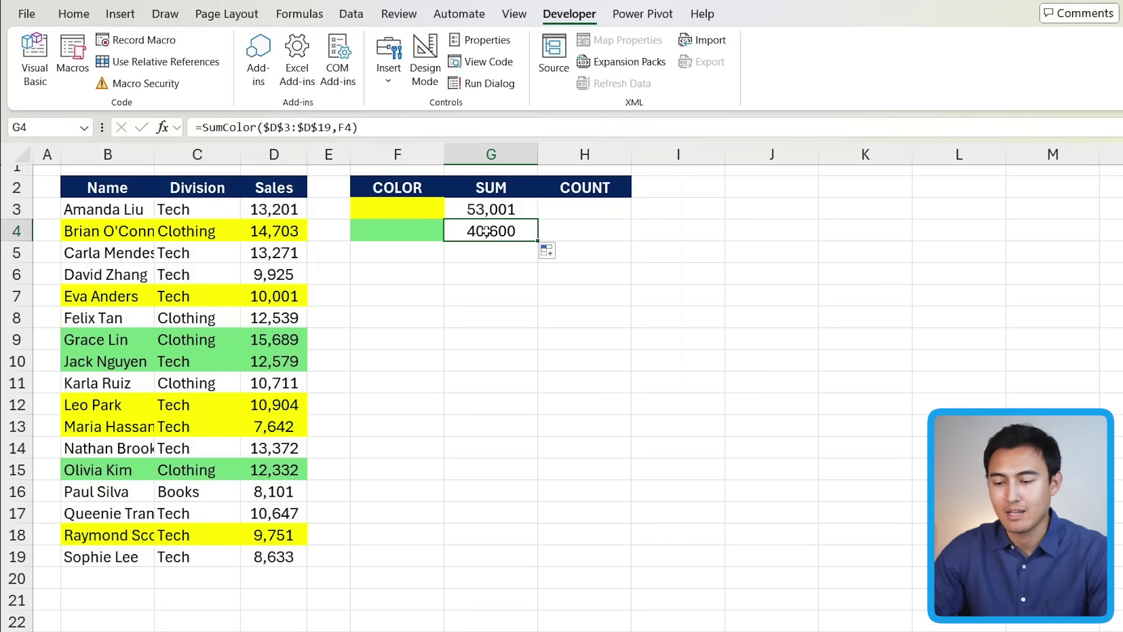
{"action": "double_click", "coordinate": [468, 232]}
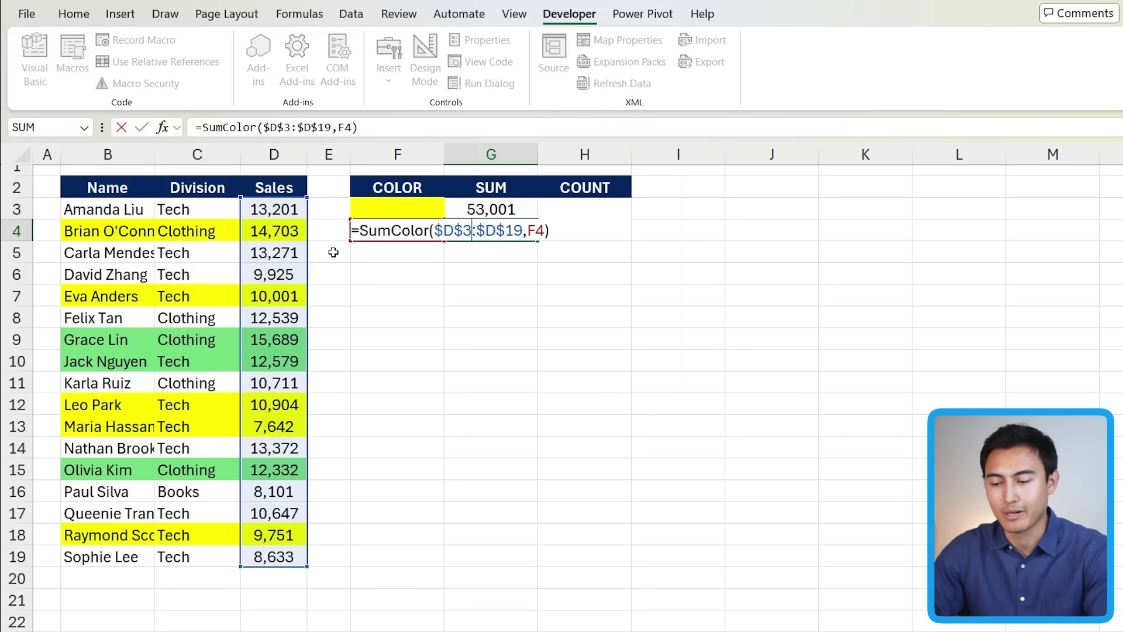
{"action": "key", "text": "Escape"}
- Enter =CountColor($D$3:$D$19,F3) in H3 to count the 5 yellow rows
{"action": "key", "text": "Up"}
{"action": "key", "text": "Right"}
{"action": "type", "text": "=co"}
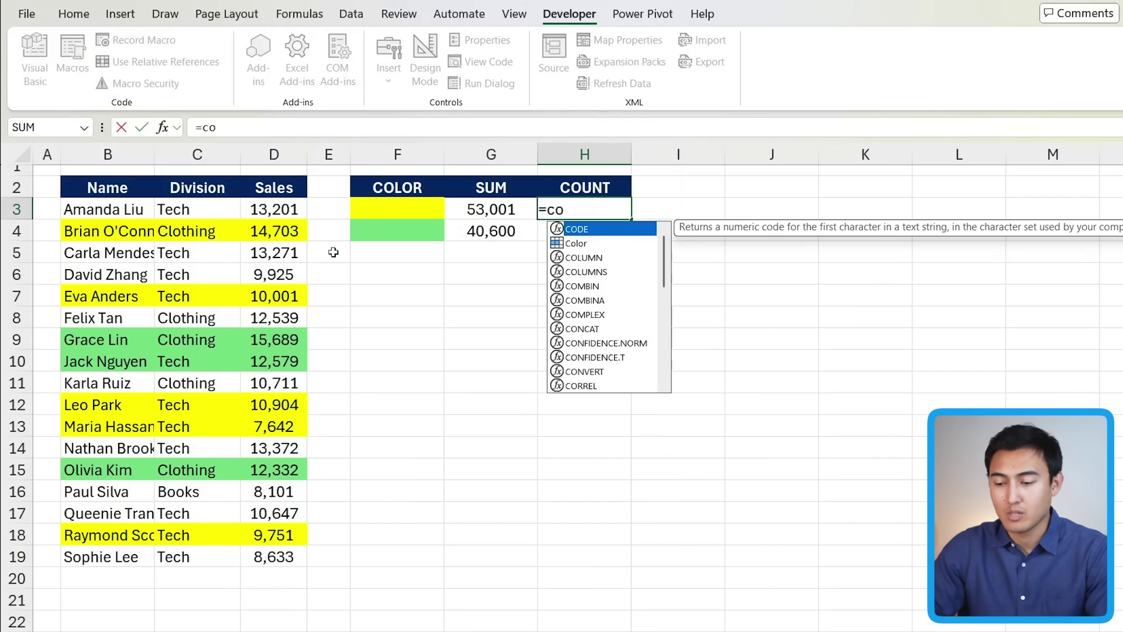
{"action": "type", "text": "untco"}
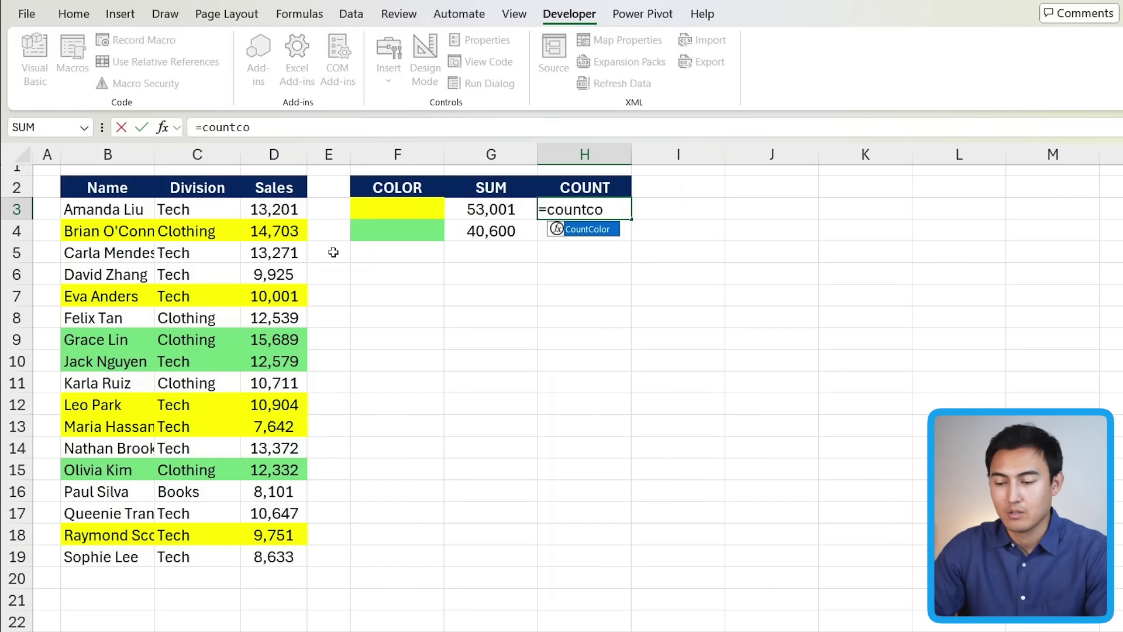
{"action": "key", "text": "Tab"}
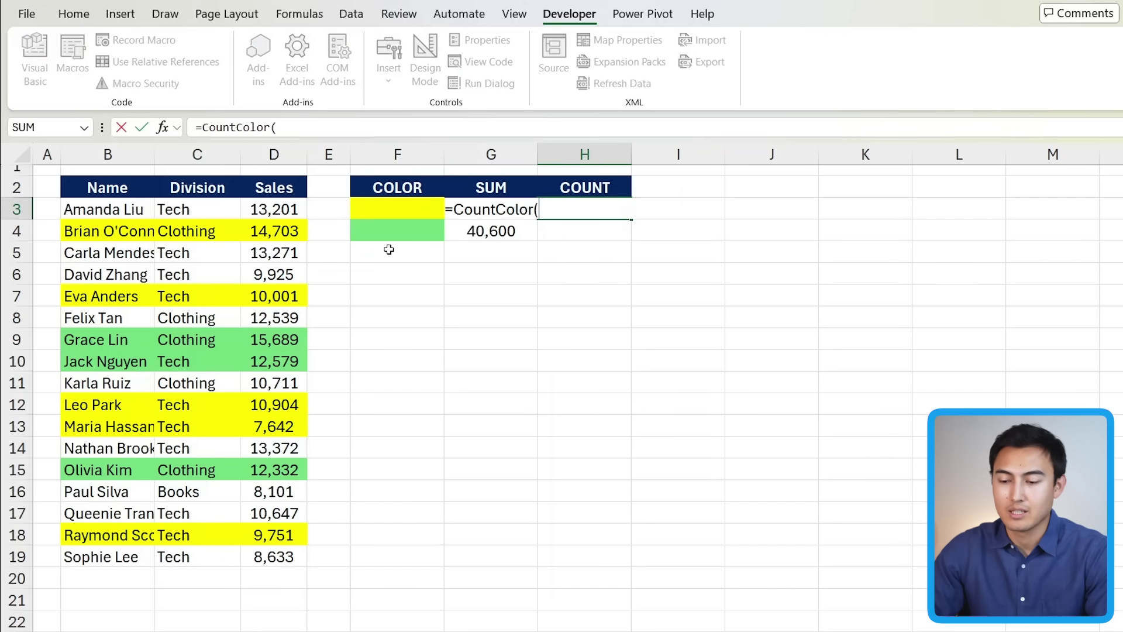
{"action": "left_click_drag", "start_coordinate": [266, 210], "coordinate": [274, 556]}
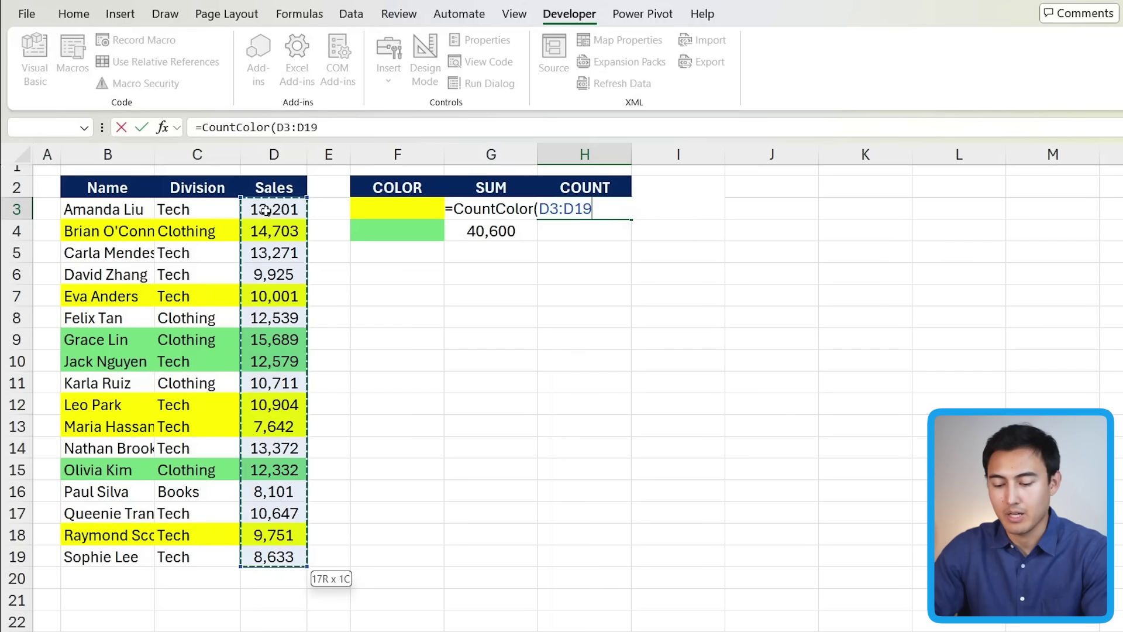
{"action": "key", "text": "F4"}
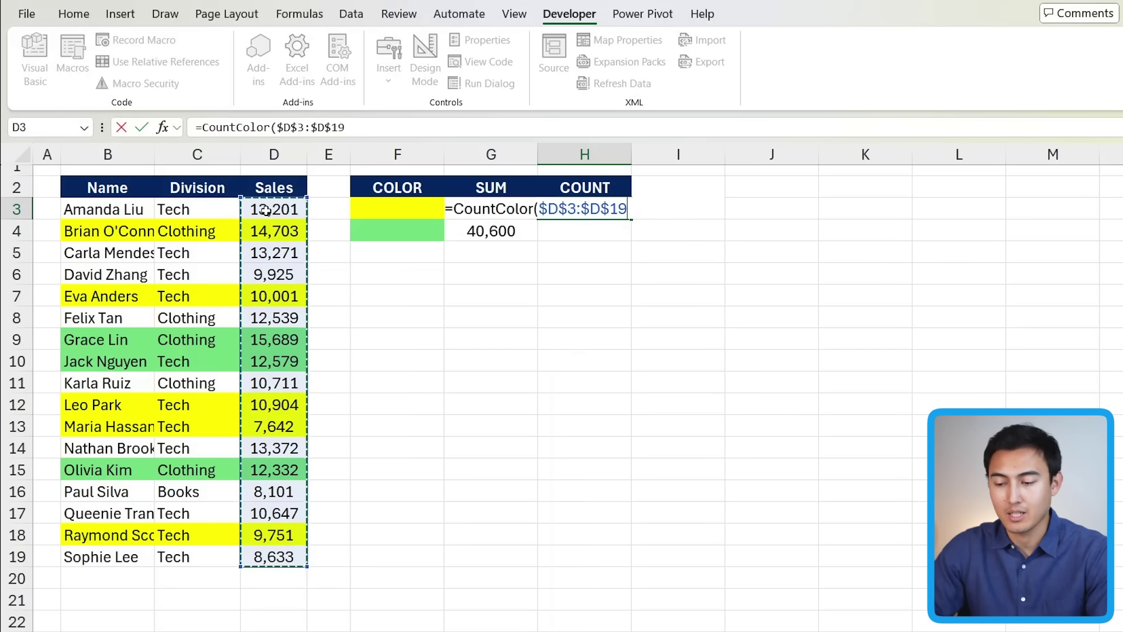
{"action": "type", "text": ","}
{"action": "left_click", "coordinate": [397, 212]}
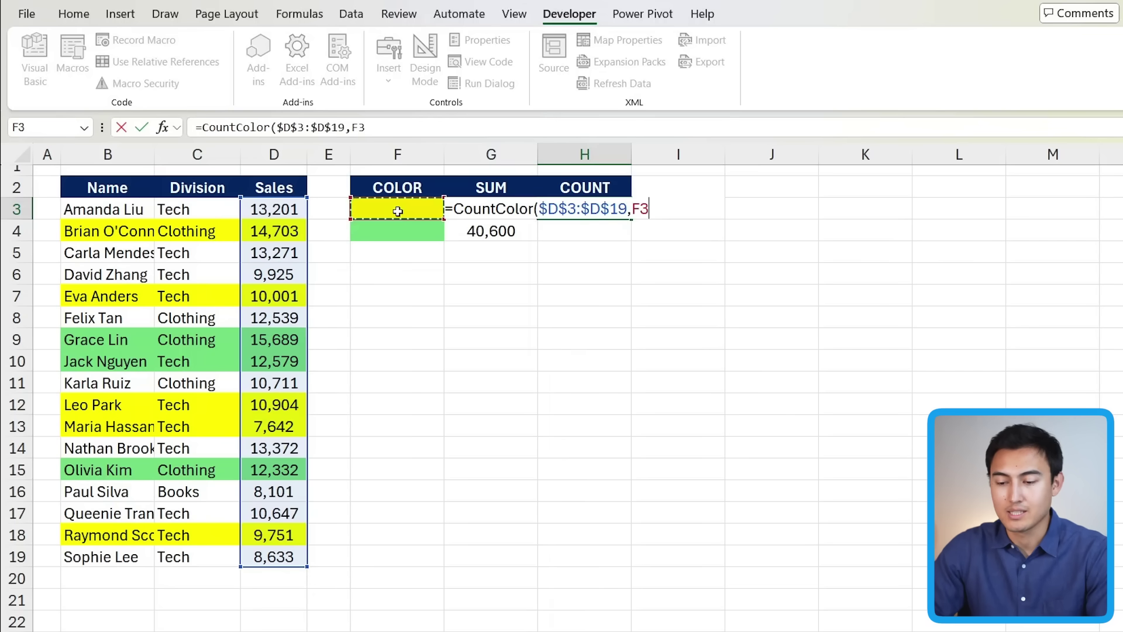
{"action": "type", "text": ")"}
{"action": "key", "text": "Return"}
- Copy the CountColor formula down to H4 for the green count of 3
{"action": "key", "text": "Up"}
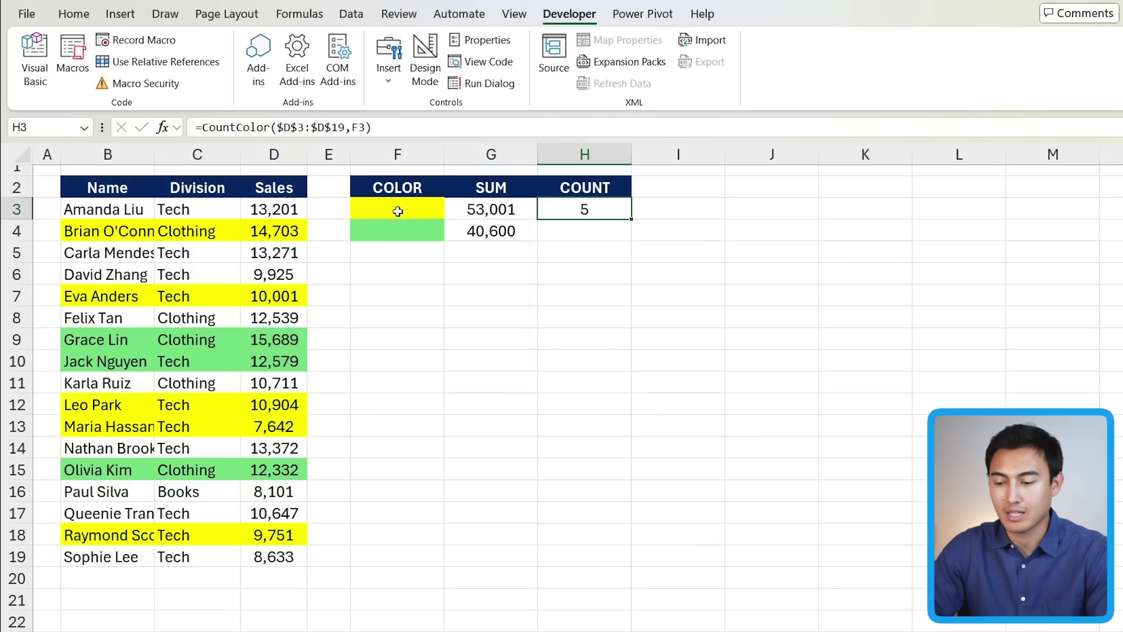
{"action": "left_click_drag", "start_coordinate": [631, 221], "coordinate": [630, 236]}
{"action": "left_click", "coordinate": [630, 222]}
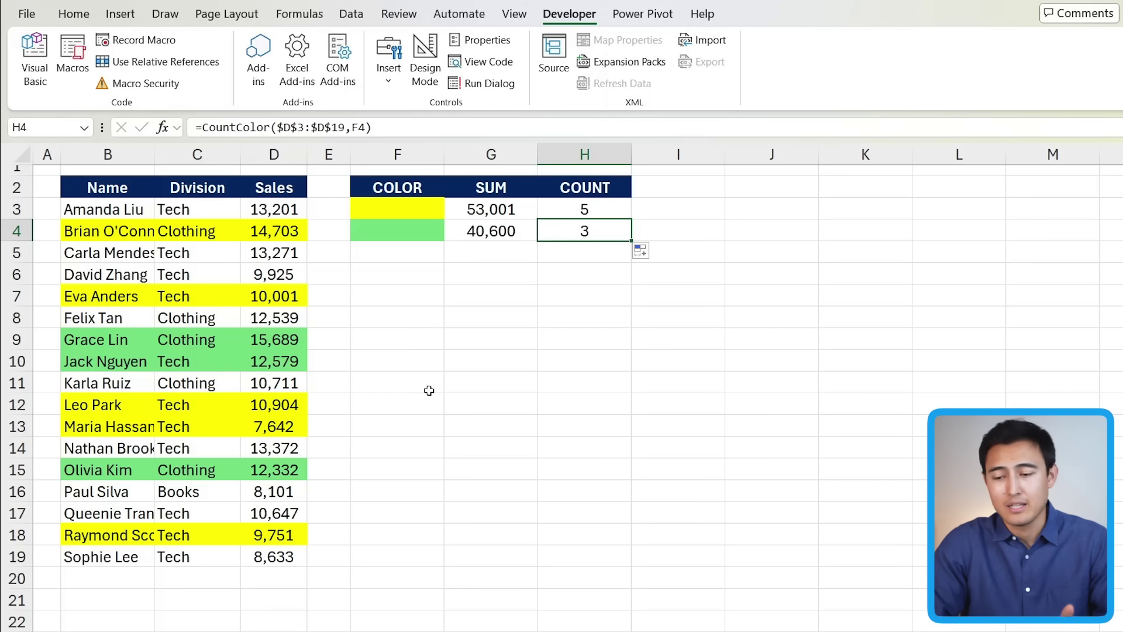
{"action": "left_click", "coordinate": [257, 214]}
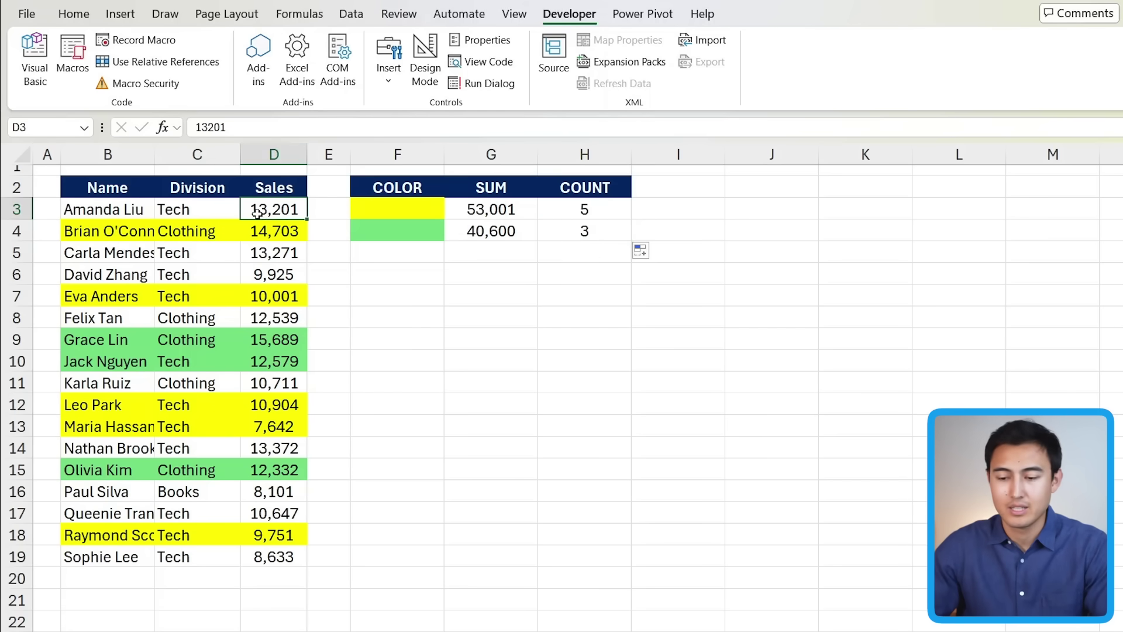
- Fill sales cell D3 with yellow
{"action": "left_click", "coordinate": [69, 11]}
{"action": "left_click", "coordinate": [251, 73]}
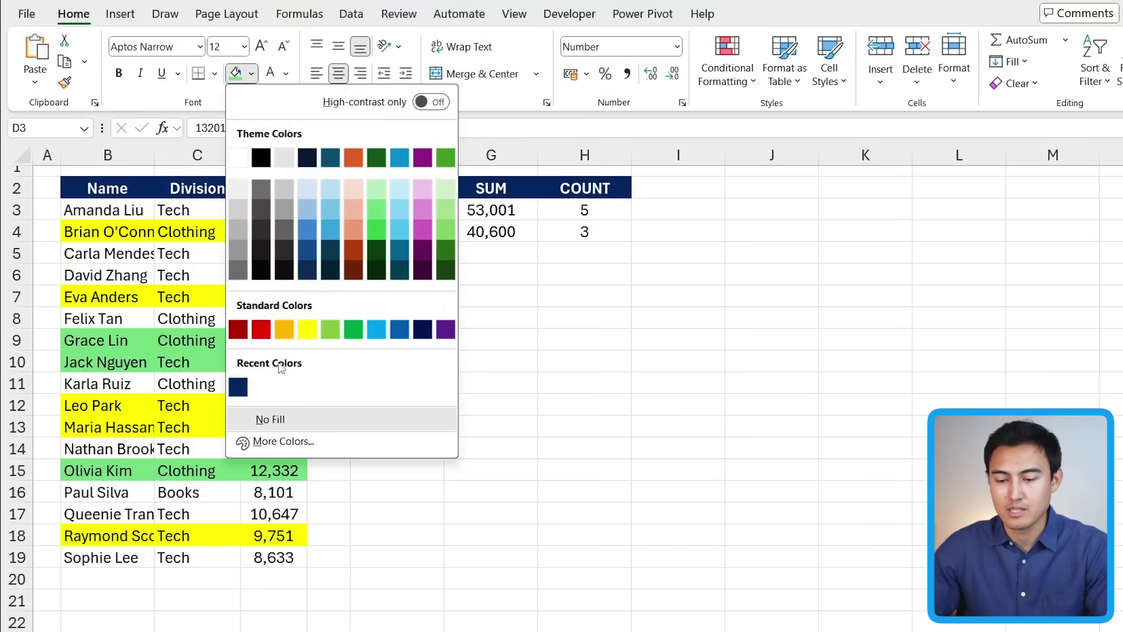
{"action": "left_click", "coordinate": [306, 329]}
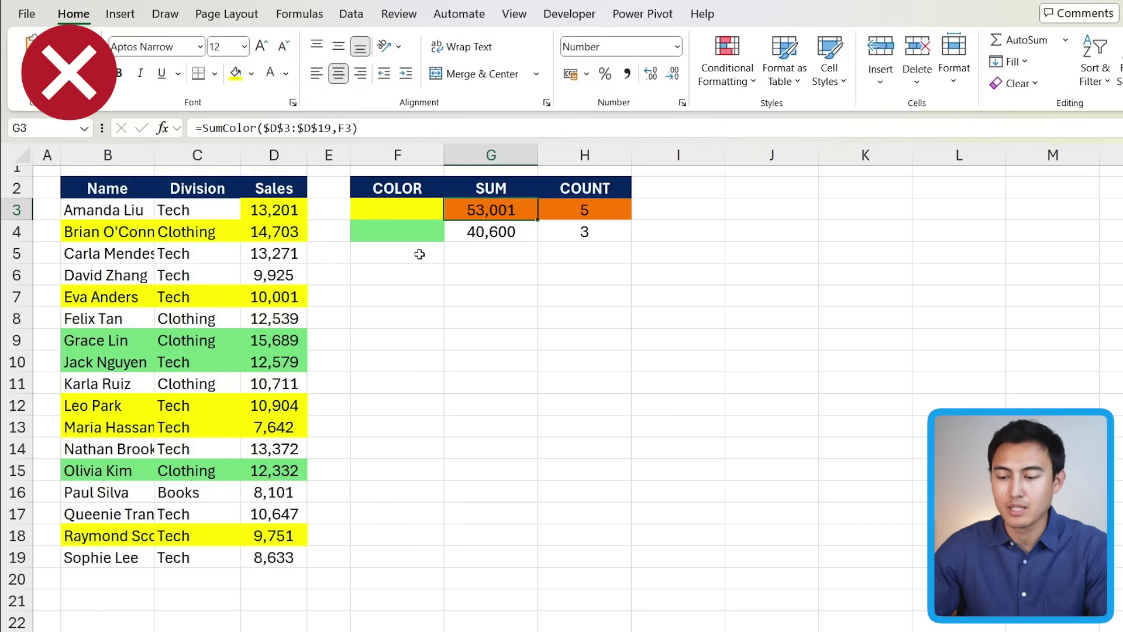
- Re-enter the yellow SUM and COUNT formulas in G3 and H3 so they show 66,202 and 6
{"action": "left_click", "coordinate": [349, 126]}
{"action": "key", "text": "Return"}
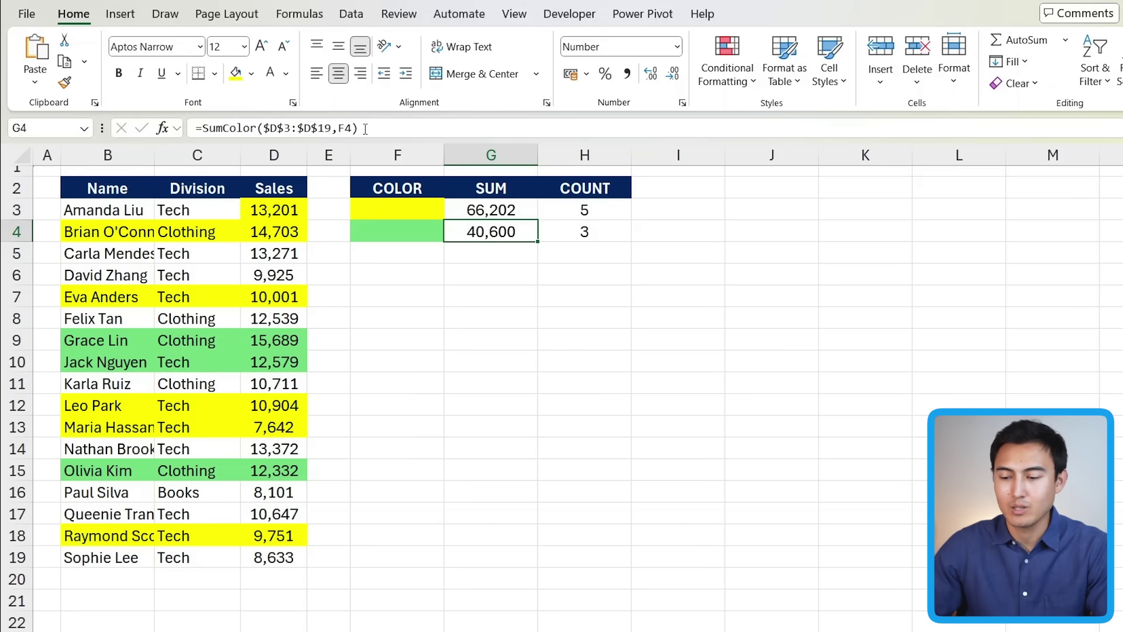
{"action": "key", "text": "Up"}
{"action": "left_click", "coordinate": [377, 129]}
{"action": "key", "text": "Escape"}
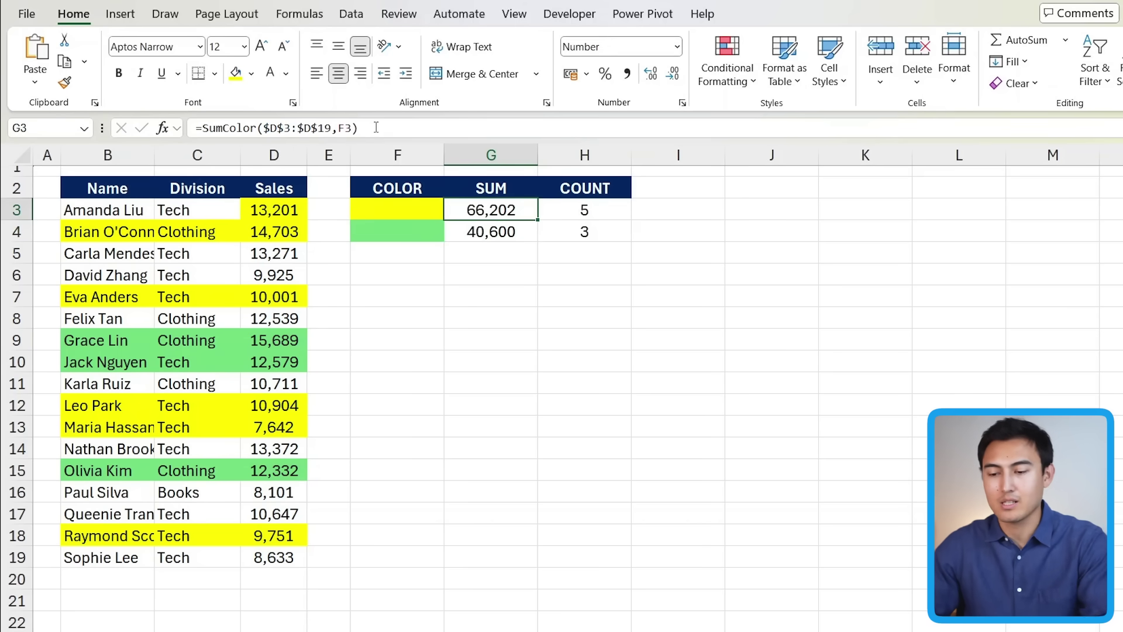
{"action": "key", "text": "Right"}
{"action": "left_click", "coordinate": [376, 127]}
{"action": "key", "text": "Return"}
- Re-enter the green SUM and COUNT formulas in G4 and H4 to recalculate them
{"action": "key", "text": "Left"}
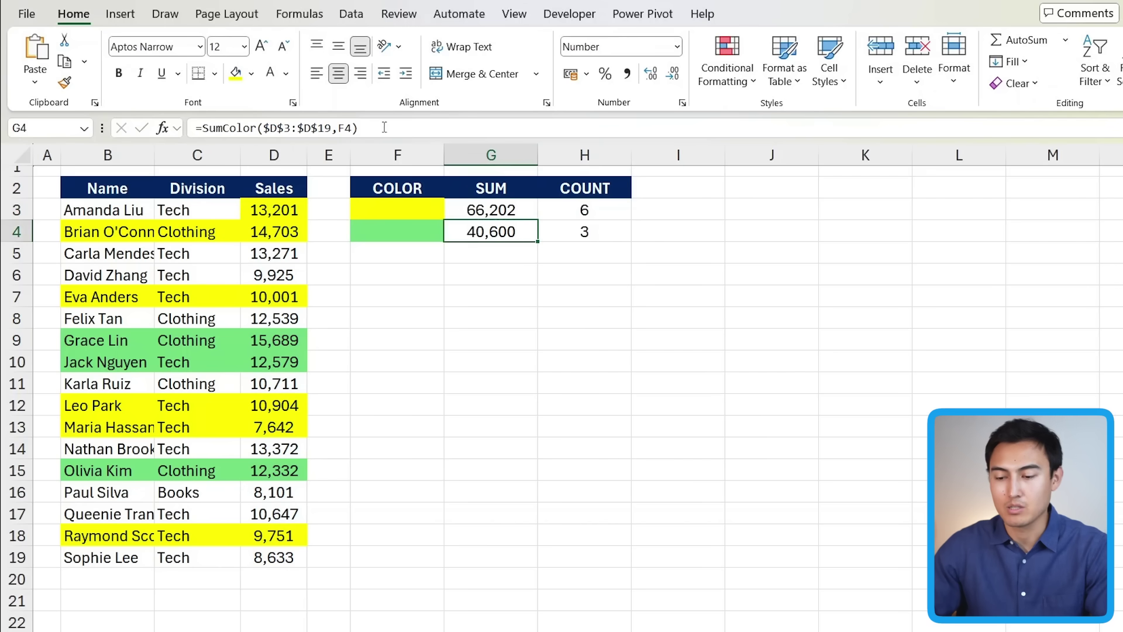
{"action": "left_click", "coordinate": [383, 128]}
{"action": "key", "text": "Return"}
{"action": "key", "text": "Right"}
{"action": "key", "text": "Up"}
{"action": "left_click", "coordinate": [384, 130]}
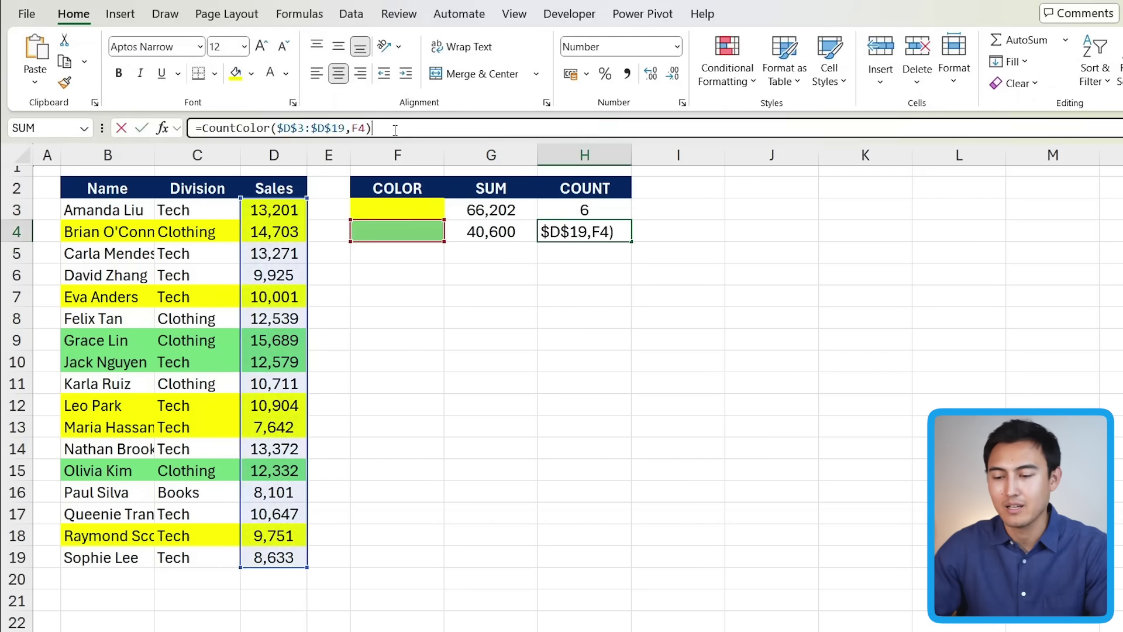
{"action": "key", "text": "Return"}
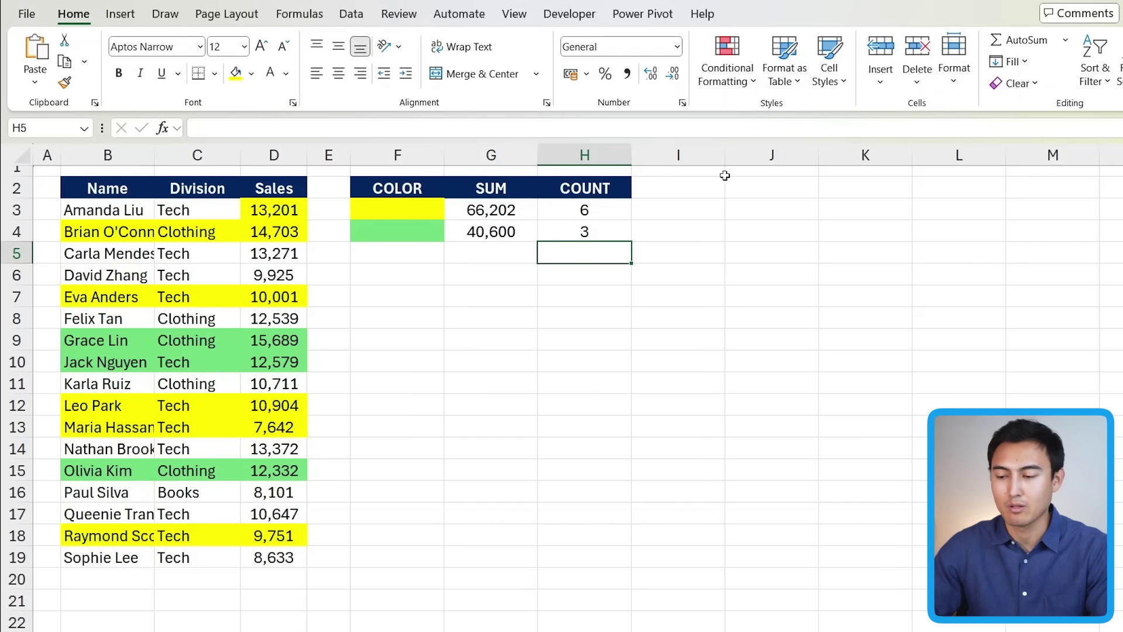
- Replace Module1's code with the updated version containing the RefreshColorFunctions macro
{"action": "left_click", "coordinate": [550, 16]}
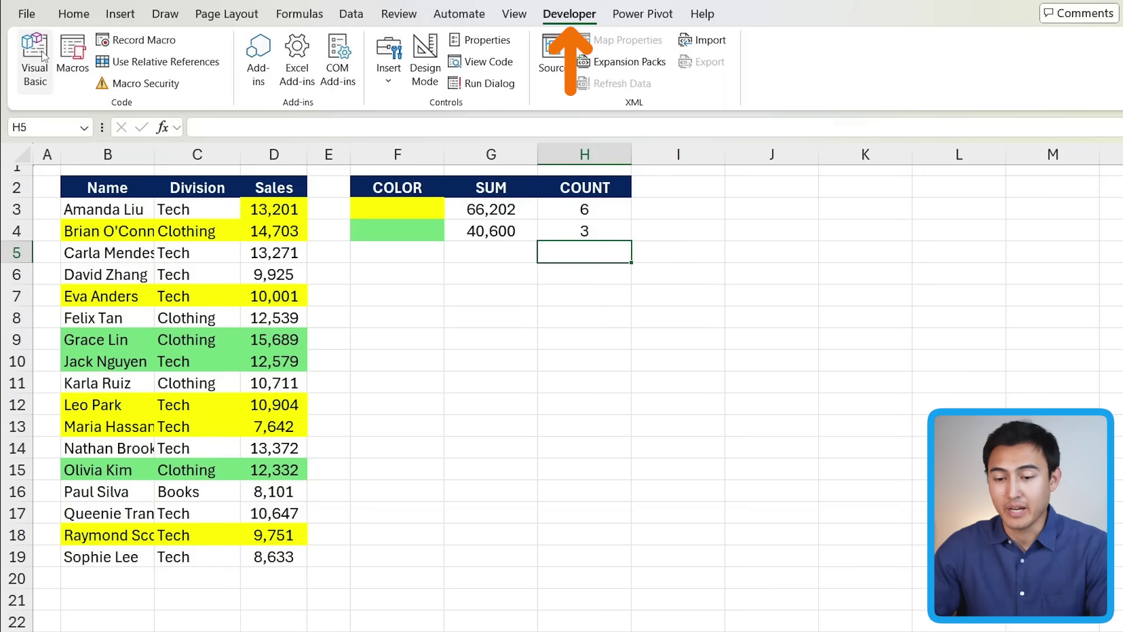
{"action": "left_click", "coordinate": [40, 80]}
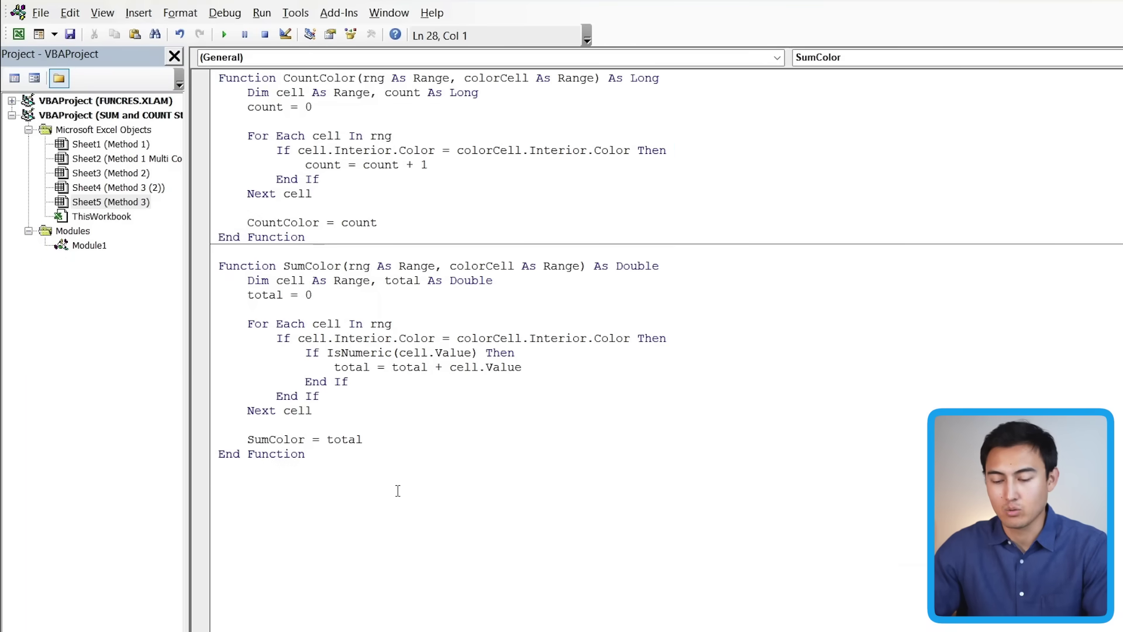
{"action": "key", "text": "ctrl+a"}
{"action": "key", "text": "Delete"}
{"action": "key", "text": "ctrl+v"}
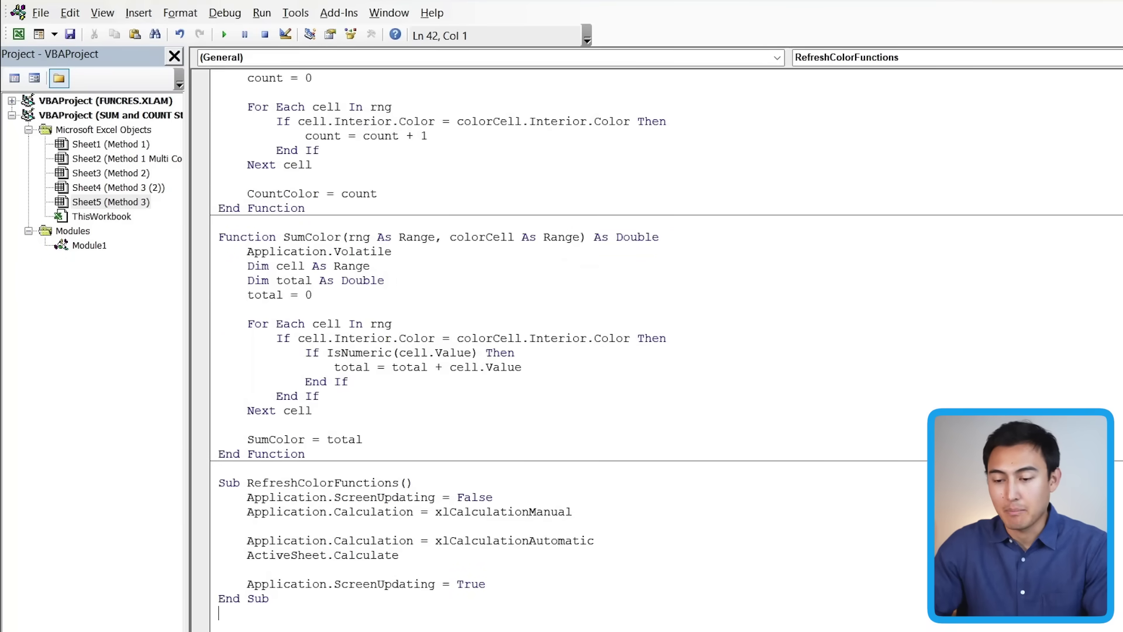
- Review the Application.Volatile lines and the RefreshColorFunctions macro, then return to Excel
{"action": "scroll", "coordinate": [420, 386], "scroll_direction": "up", "scroll_amount": 2}
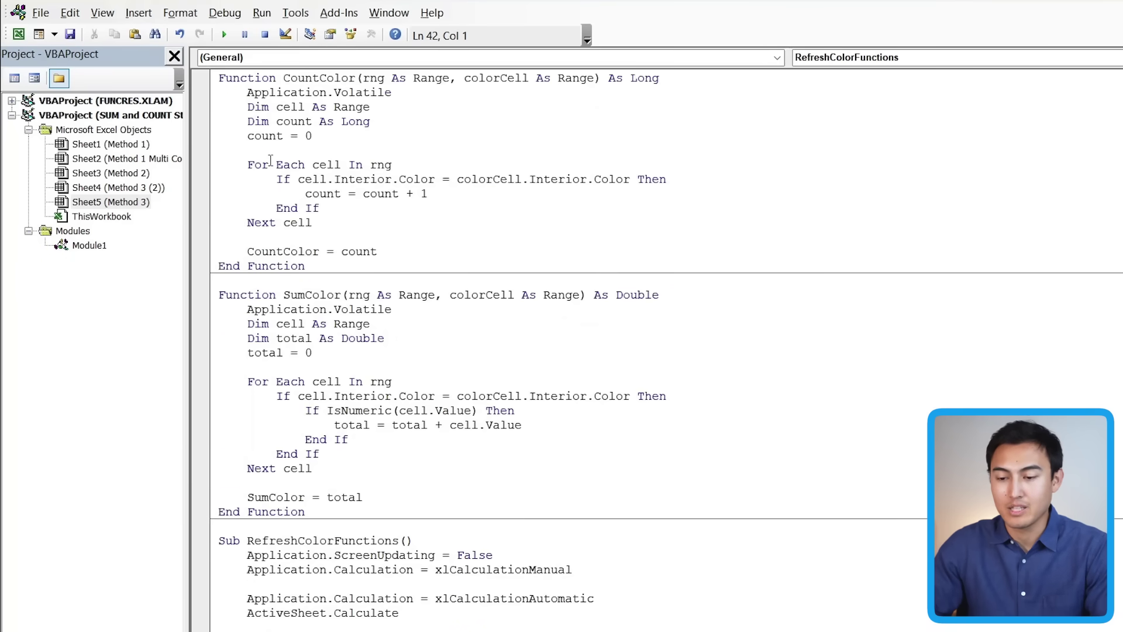
{"action": "double_click", "coordinate": [357, 94]}
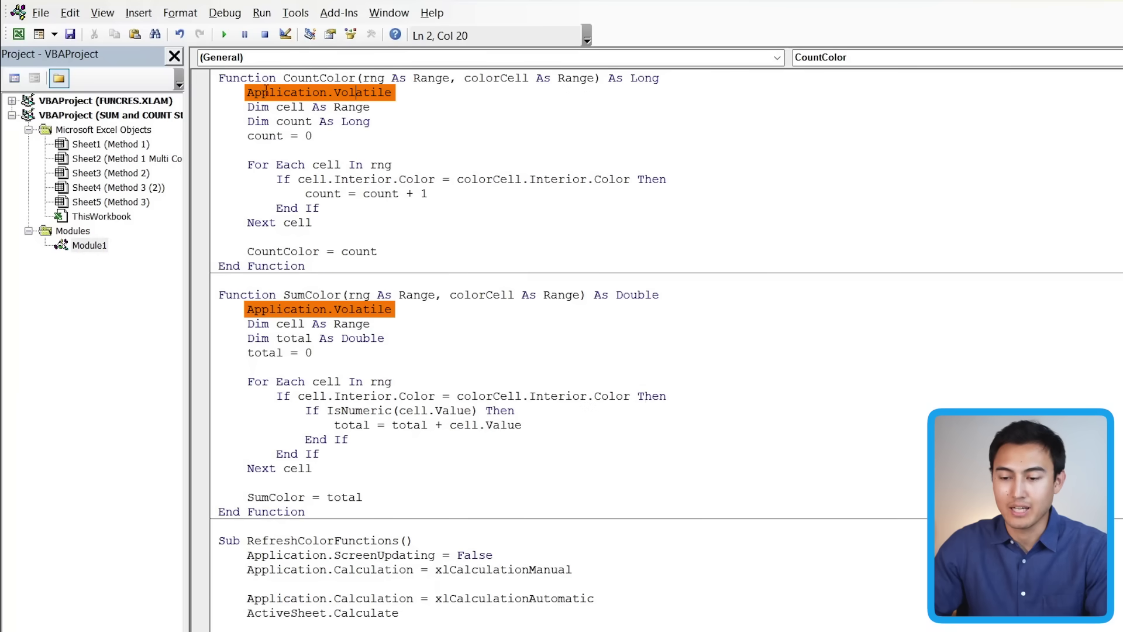
{"action": "double_click", "coordinate": [352, 310]}
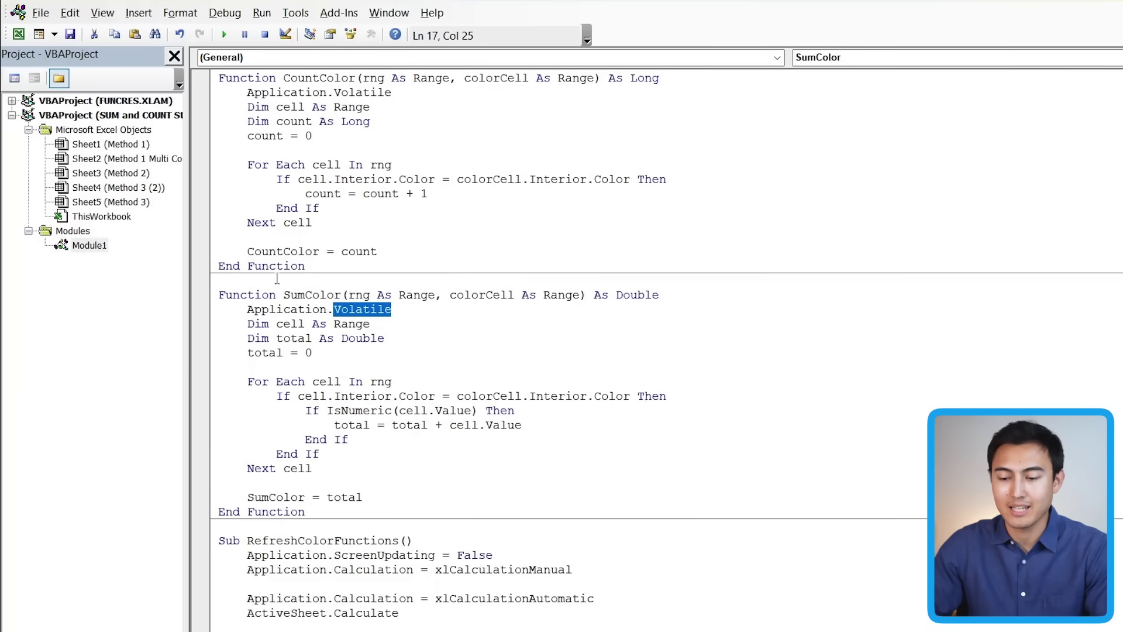
{"action": "scroll", "coordinate": [488, 392], "scroll_direction": "down", "scroll_amount": 2}
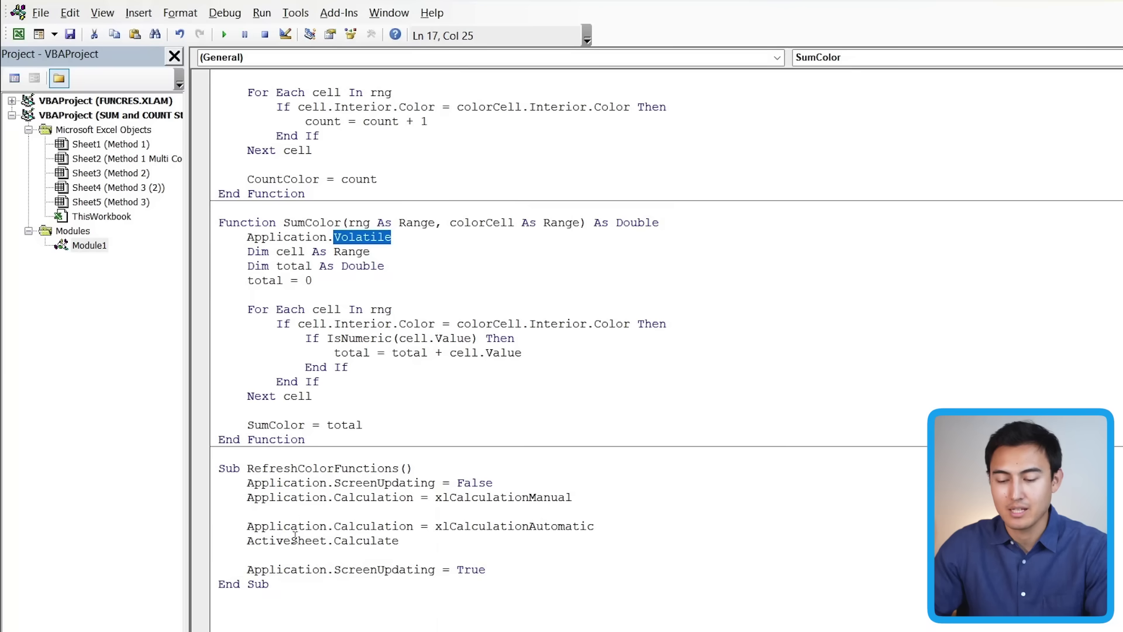
{"action": "left_click_drag", "start_coordinate": [324, 595], "coordinate": [192, 458]}
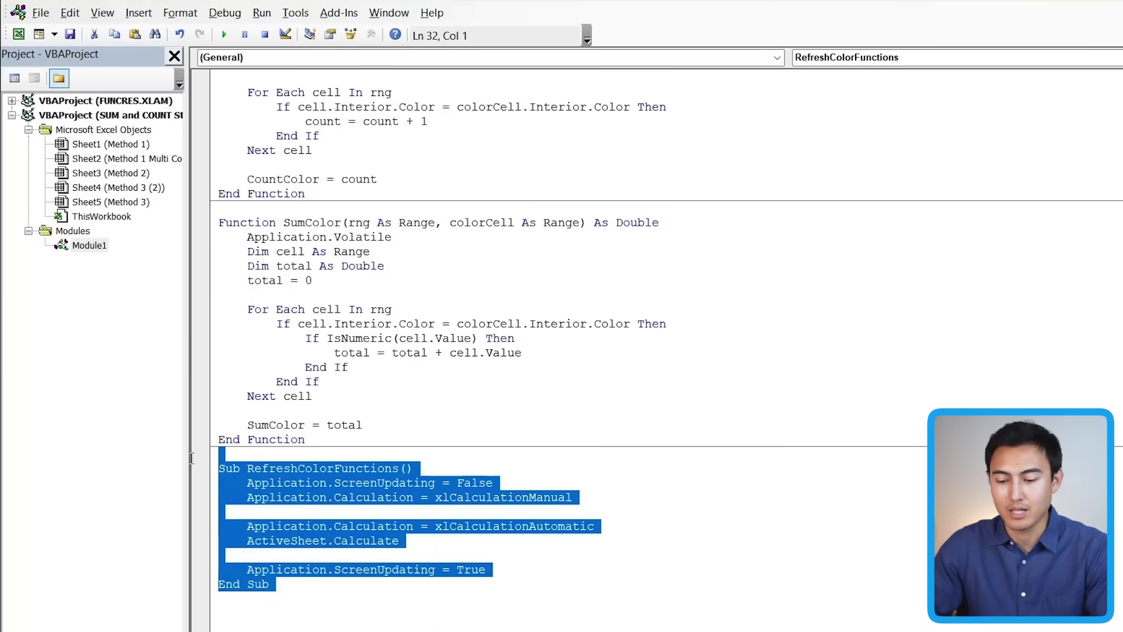
{"action": "left_click", "coordinate": [309, 593]}
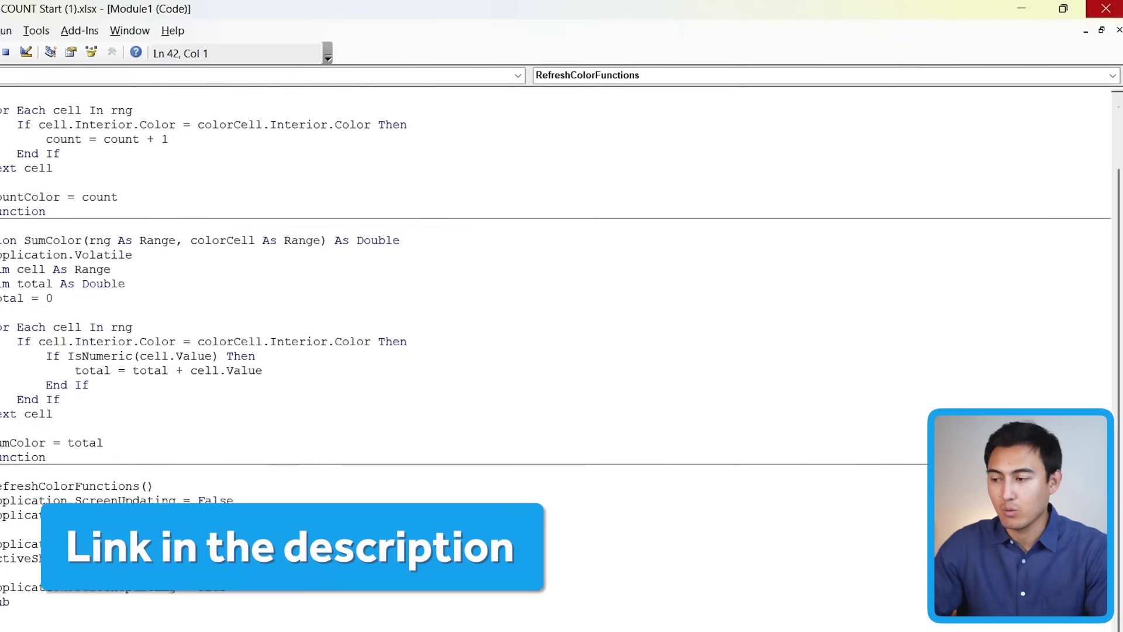
{"action": "key", "text": "alt+F11"}
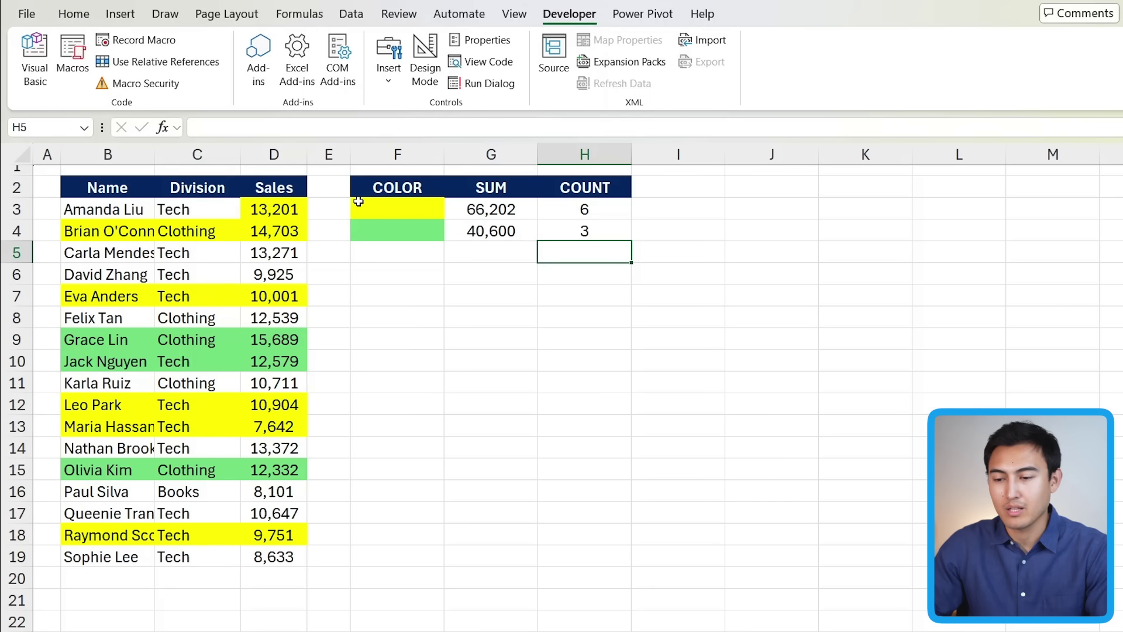
- Draw a form-control button right of the summary and assign it the RefreshColorFunctions macro
{"action": "left_click", "coordinate": [391, 73]}
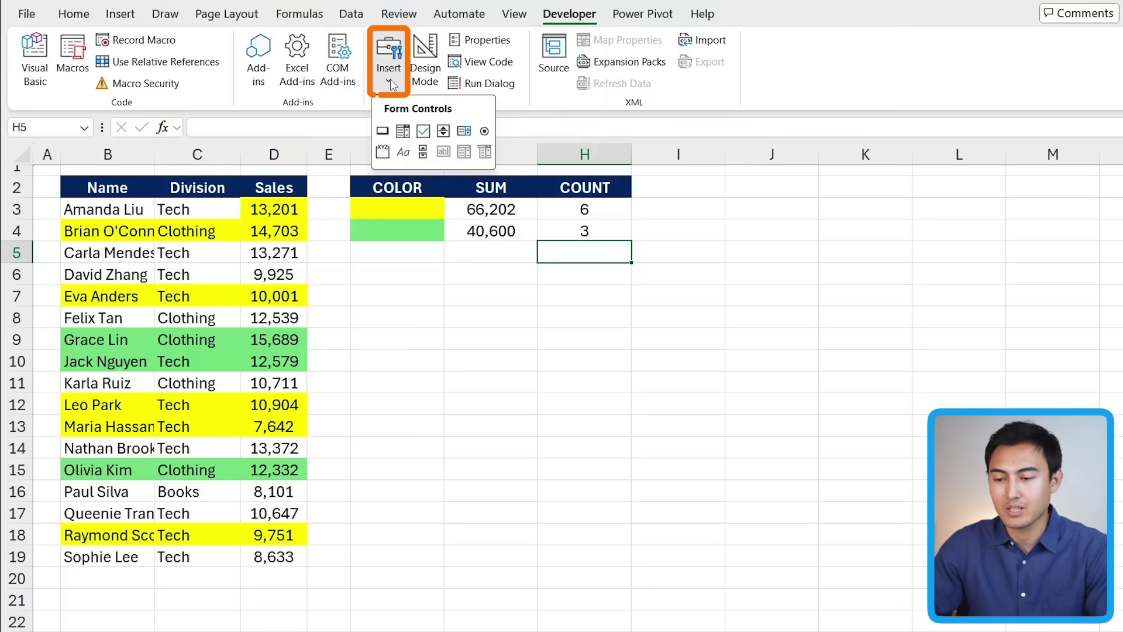
{"action": "left_click", "coordinate": [383, 132]}
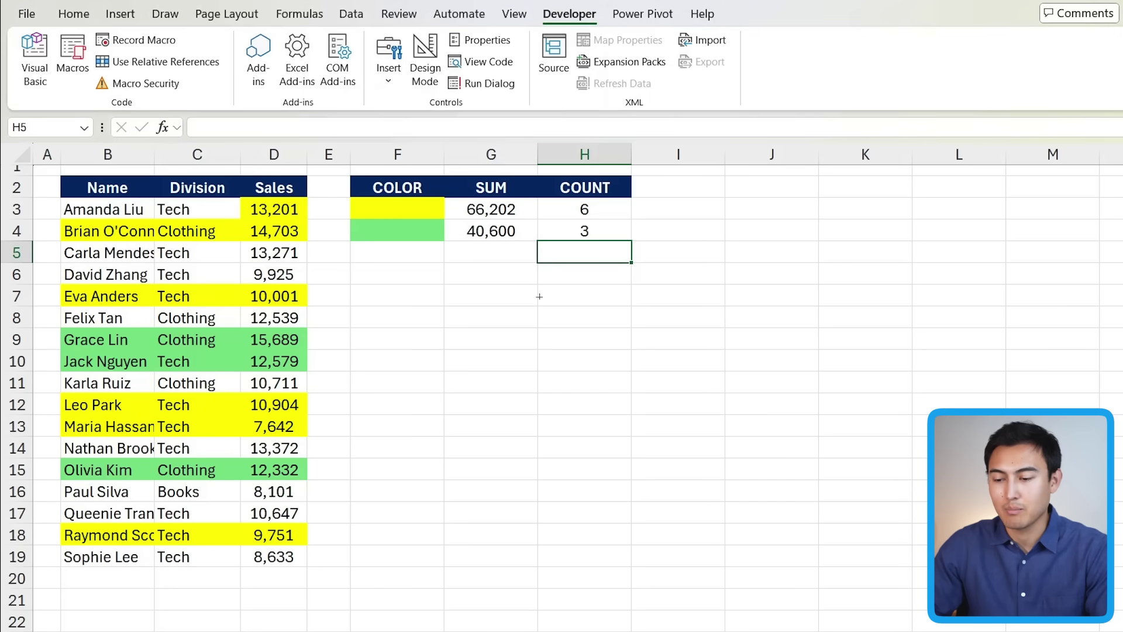
{"action": "left_click_drag", "start_coordinate": [699, 181], "coordinate": [871, 250]}
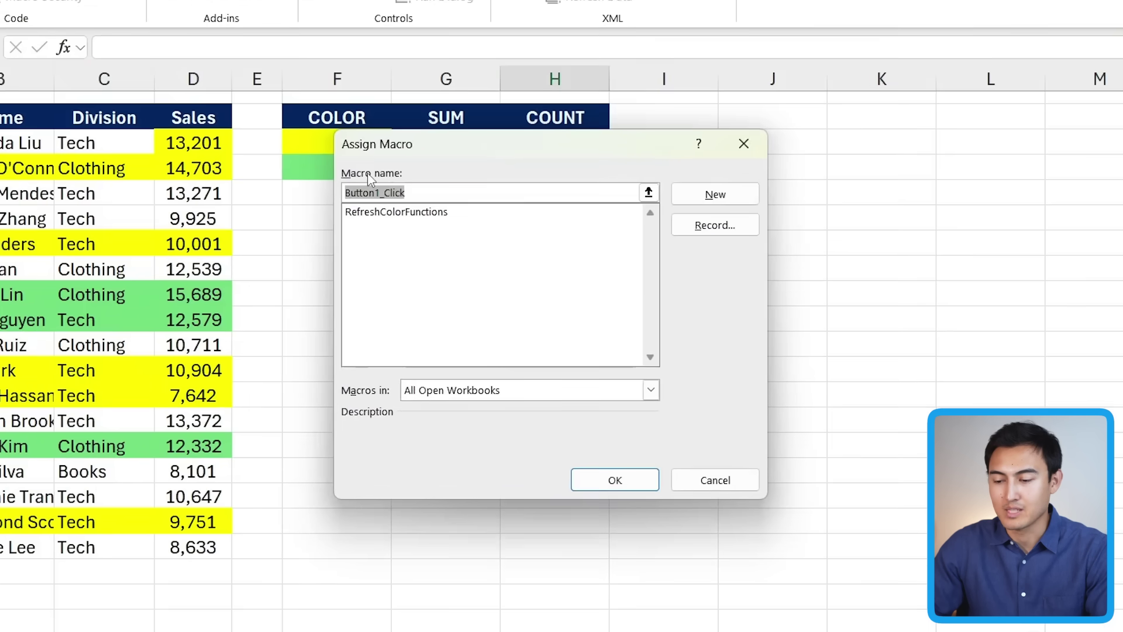
{"action": "left_click", "coordinate": [394, 215]}
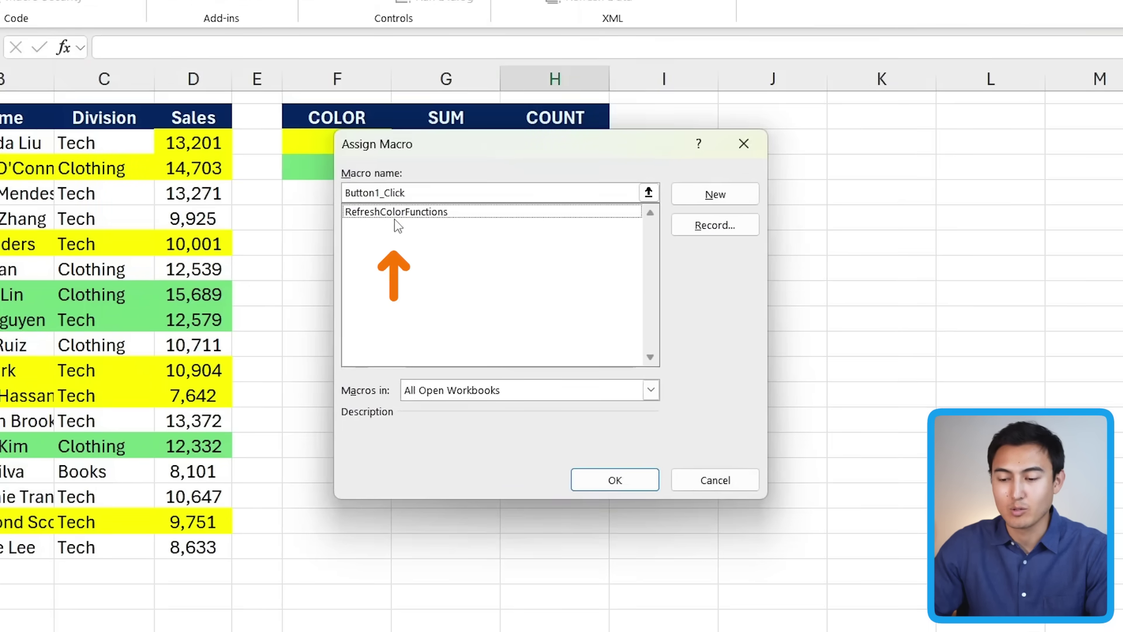
{"action": "left_click", "coordinate": [366, 212]}
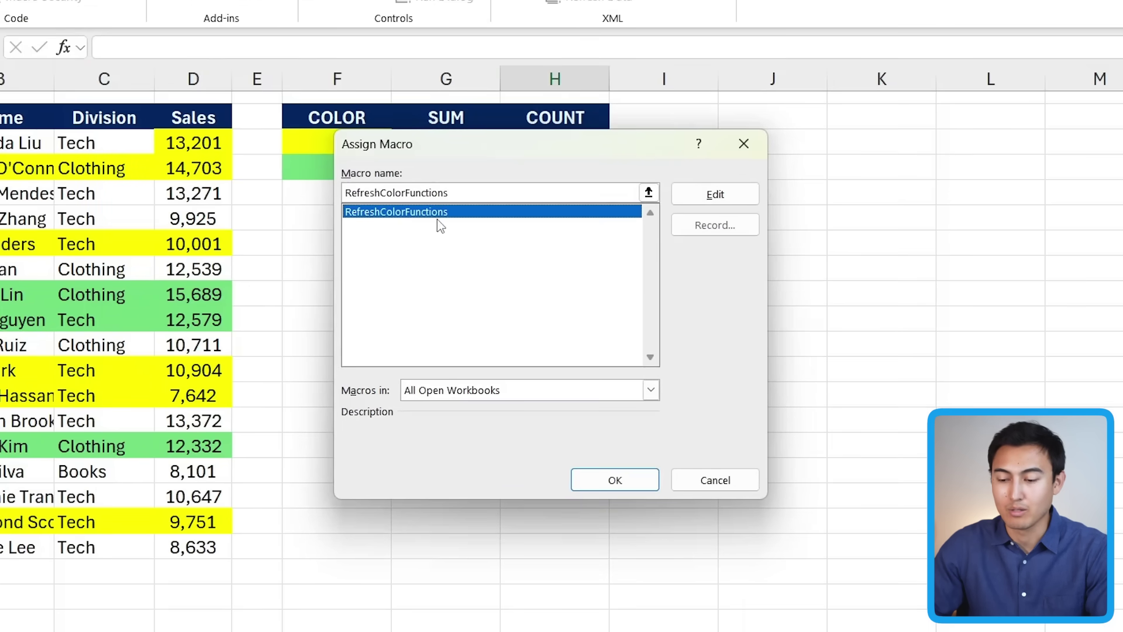
{"action": "left_click", "coordinate": [613, 480]}
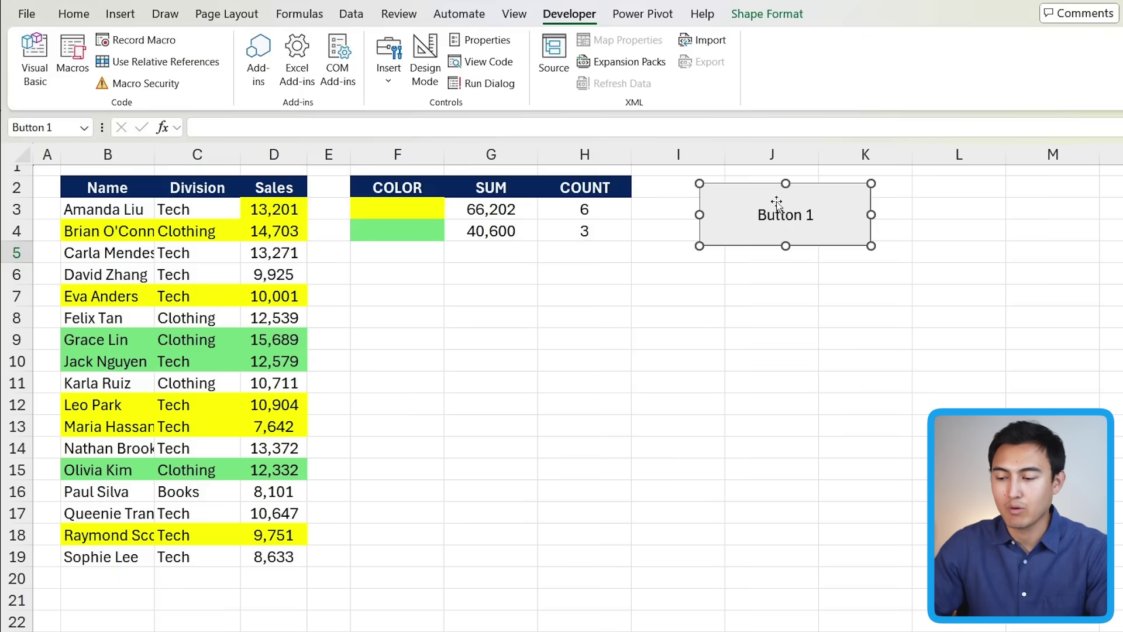
- Fill sales cells D6 and D8 yellow and refresh the summary with Button 1
{"action": "left_click", "coordinate": [686, 331]}
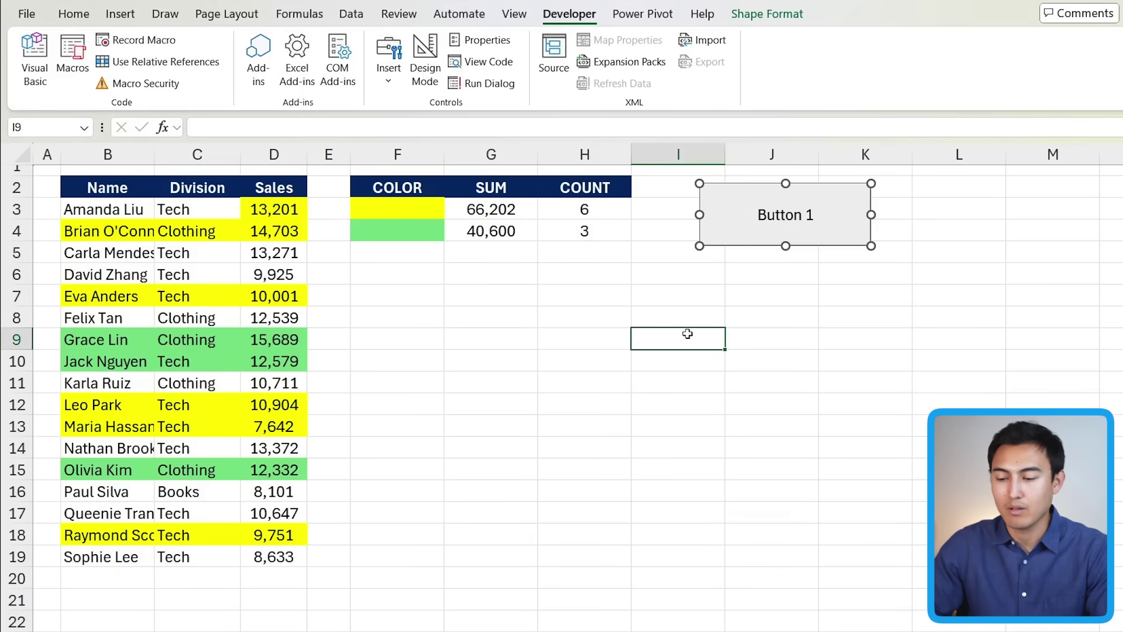
{"action": "left_click", "coordinate": [267, 270]}
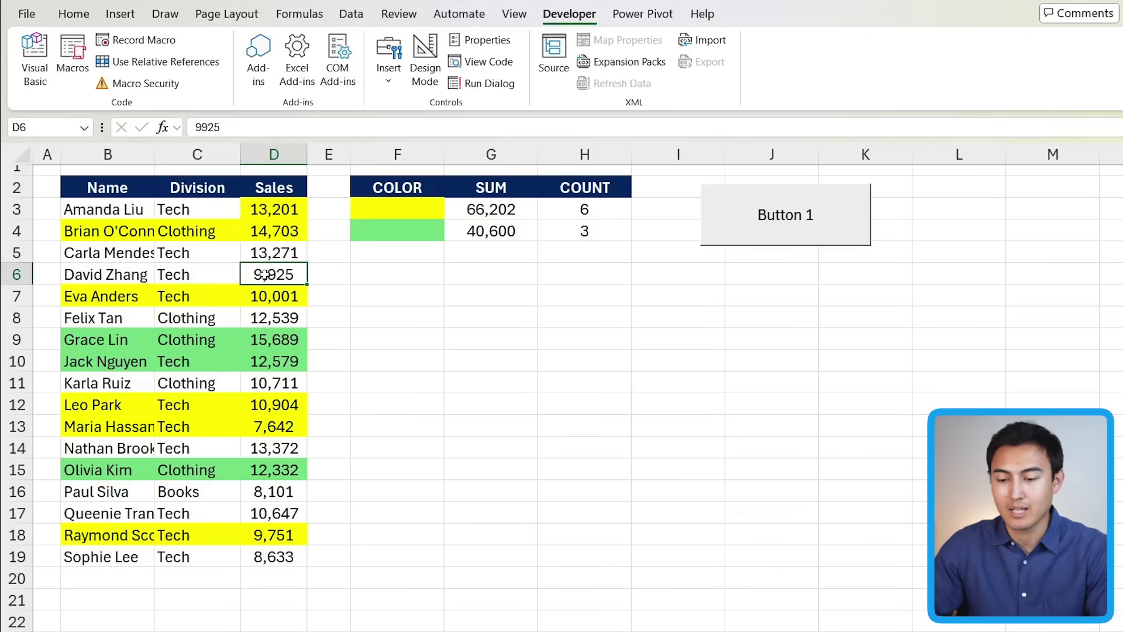
{"action": "left_click", "coordinate": [73, 14]}
{"action": "left_click", "coordinate": [238, 76]}
{"action": "left_click", "coordinate": [273, 318]}
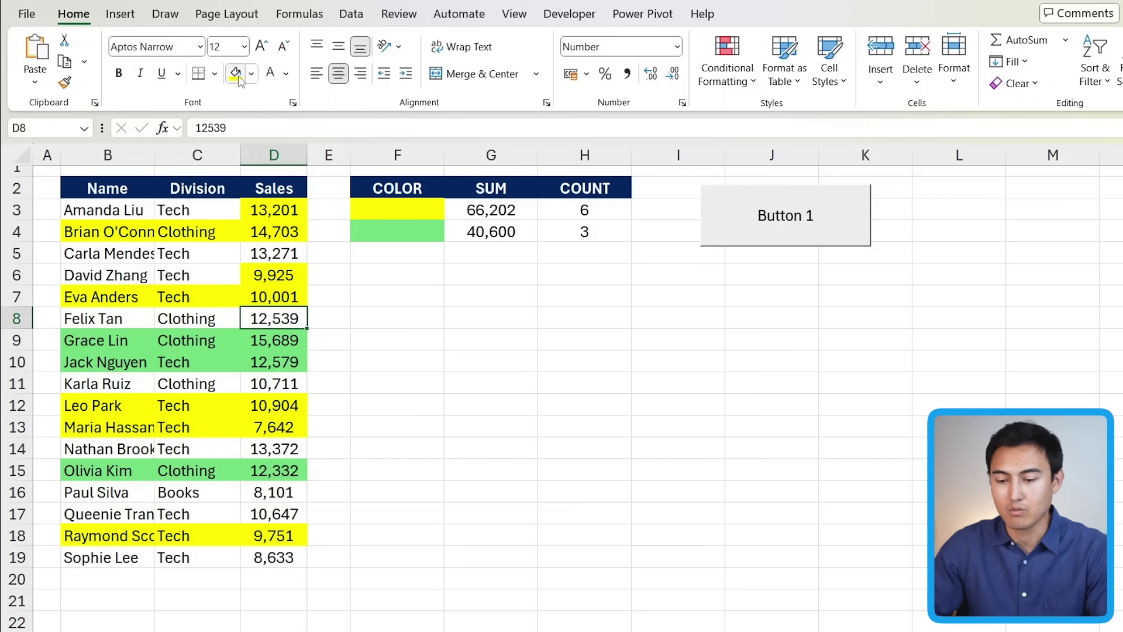
{"action": "left_click", "coordinate": [238, 76]}
{"action": "left_click", "coordinate": [796, 222]}
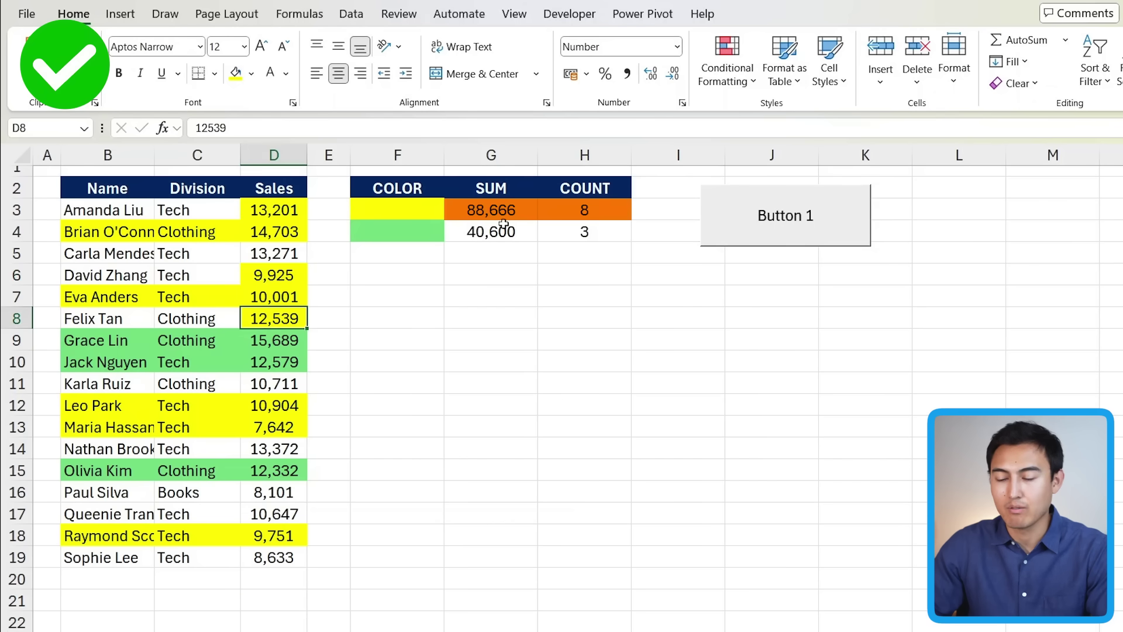
- Fill D6:D8 light green and refresh so yellow shows 56,201 (5) and green 73,065 (6)
{"action": "left_click_drag", "start_coordinate": [273, 319], "coordinate": [273, 275]}
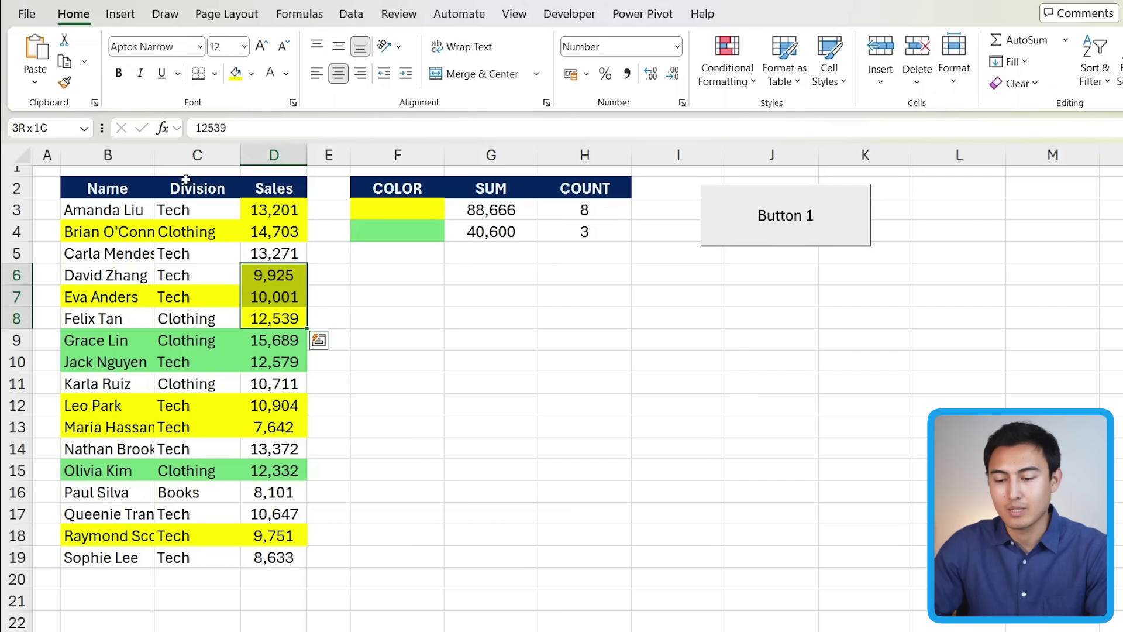
{"action": "left_click", "coordinate": [251, 73]}
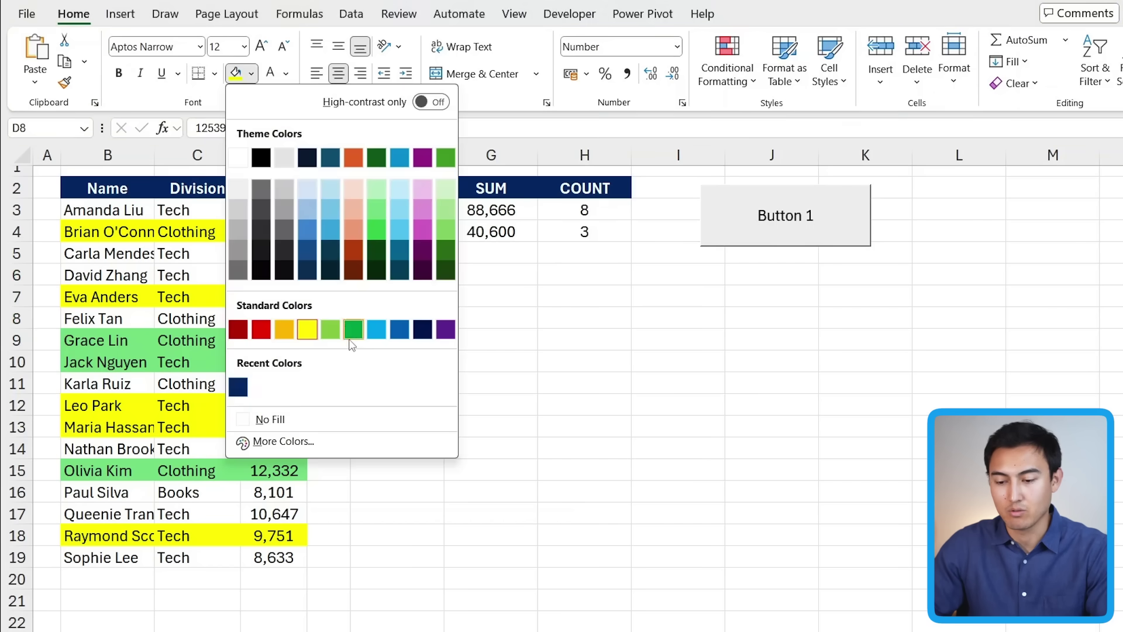
{"action": "left_click", "coordinate": [380, 214]}
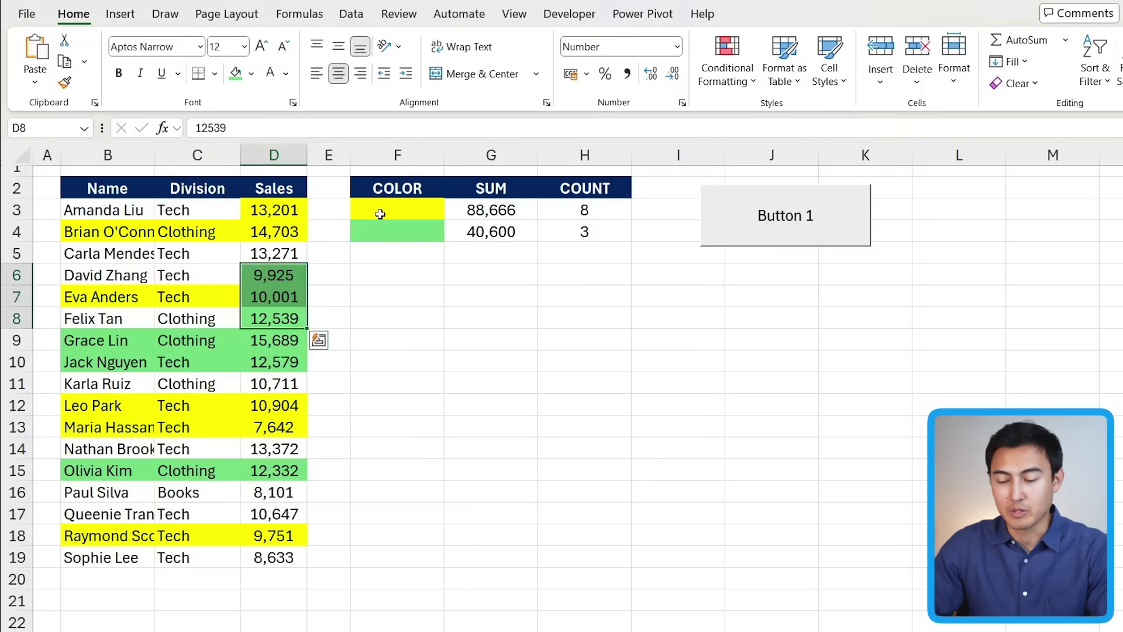
{"action": "key", "text": "Down"}
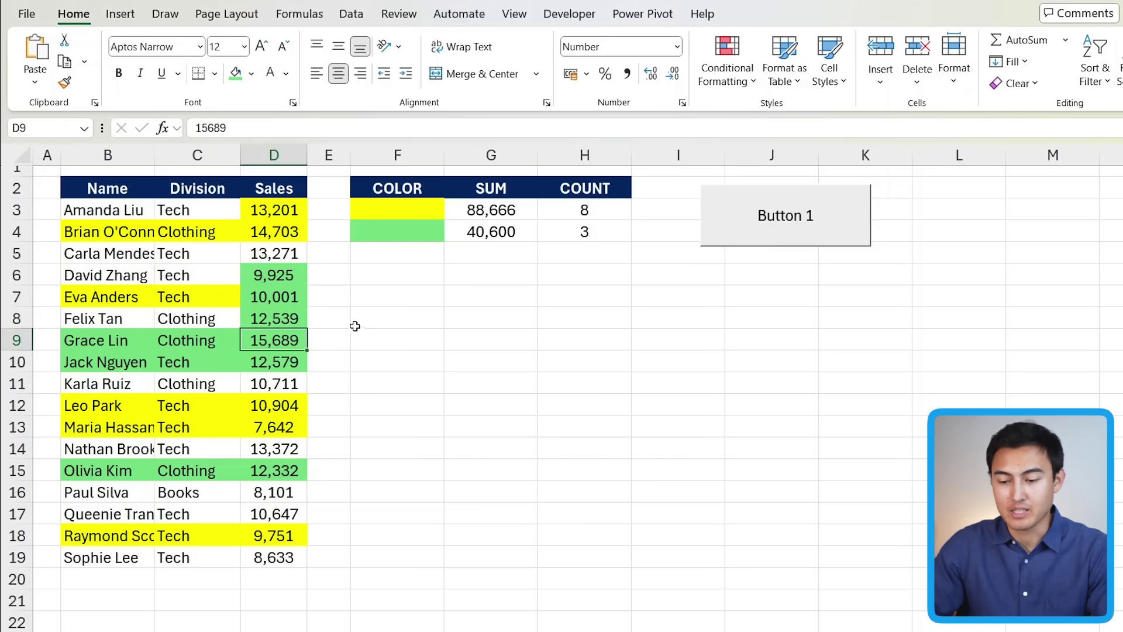
{"action": "left_click", "coordinate": [776, 223]}
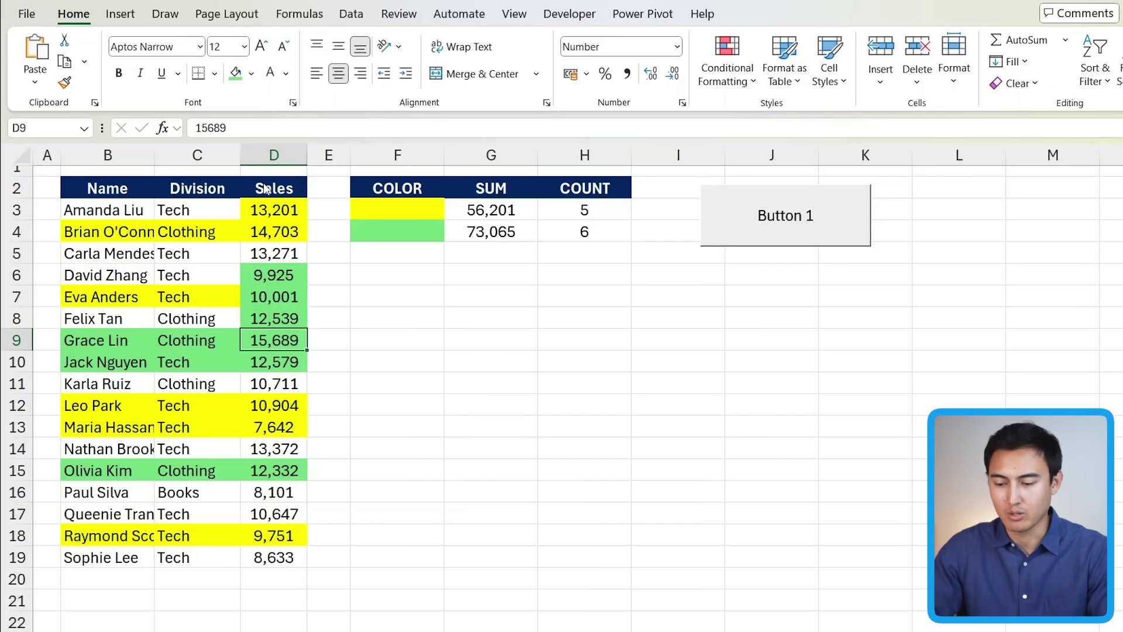
- Save the workbook as 'SUM and COUNT Start (1)' with the Excel Macro-Enabled Workbook file type
{"action": "key", "text": "F12"}
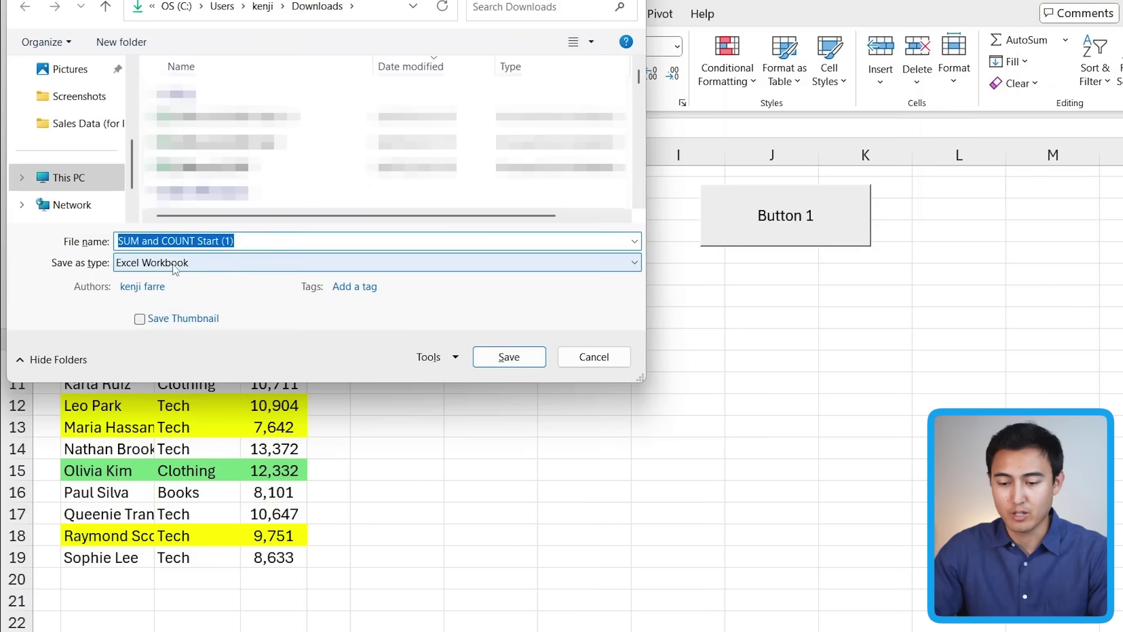
{"action": "left_click", "coordinate": [218, 269]}
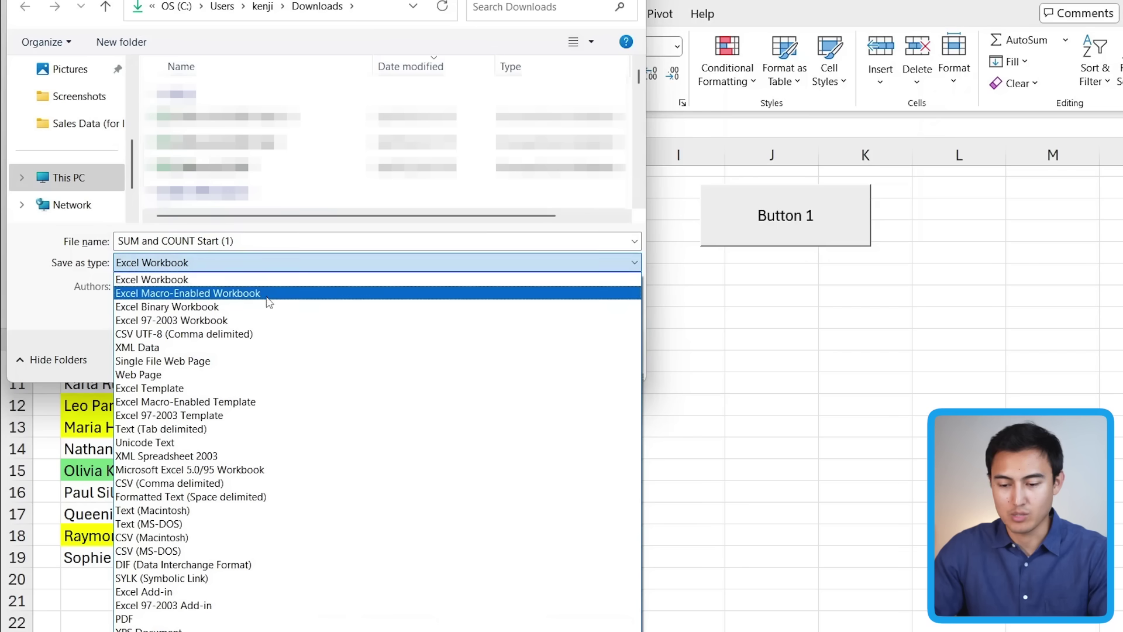
{"action": "left_click", "coordinate": [233, 293]}
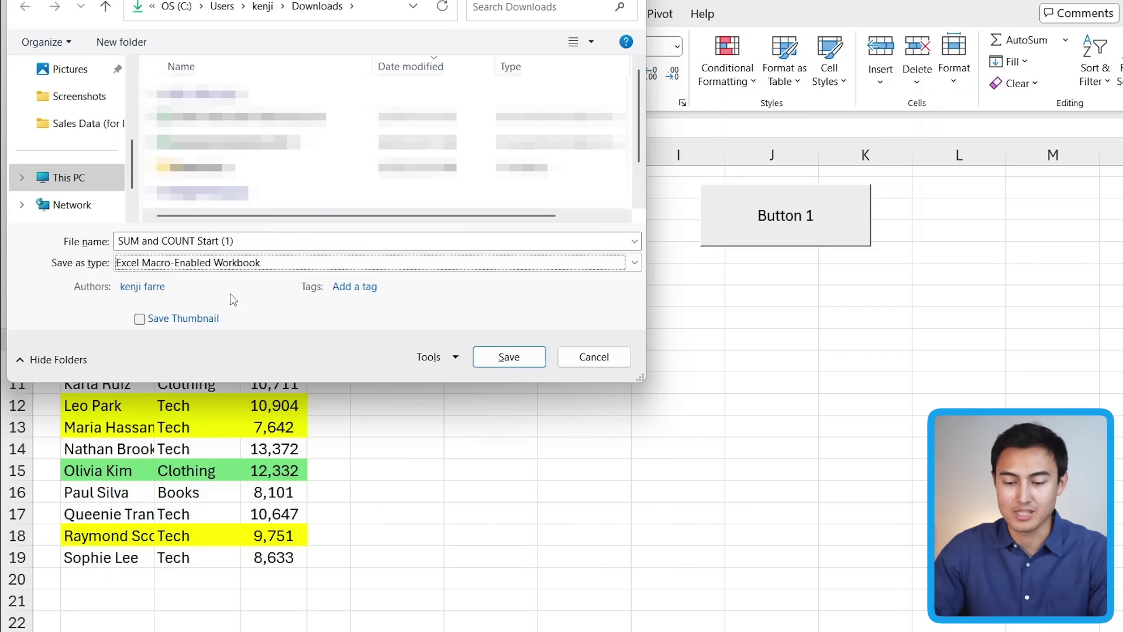
{"action": "left_click", "coordinate": [508, 358]}
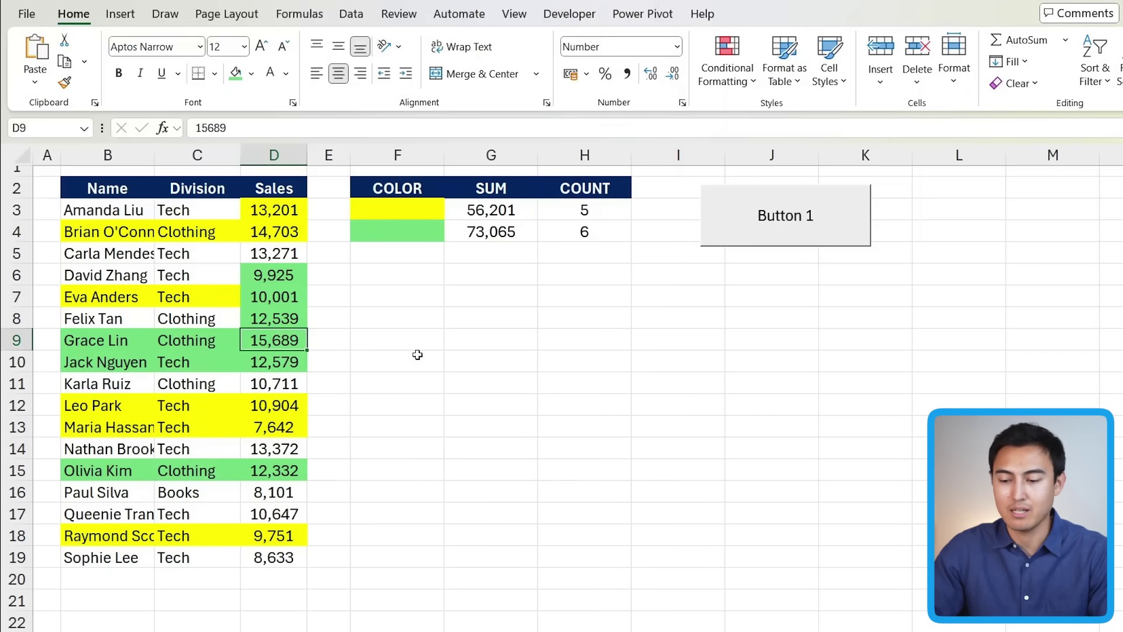